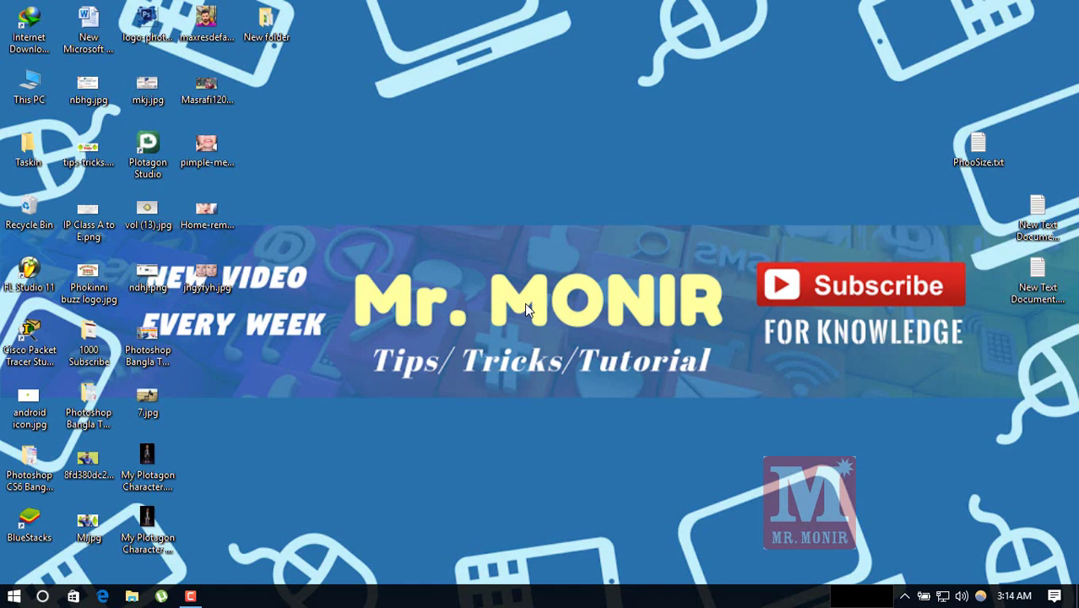
- Launch Adobe Photoshop CS6 from its tile in the Windows Start menu
{"action": "key", "text": "super"}
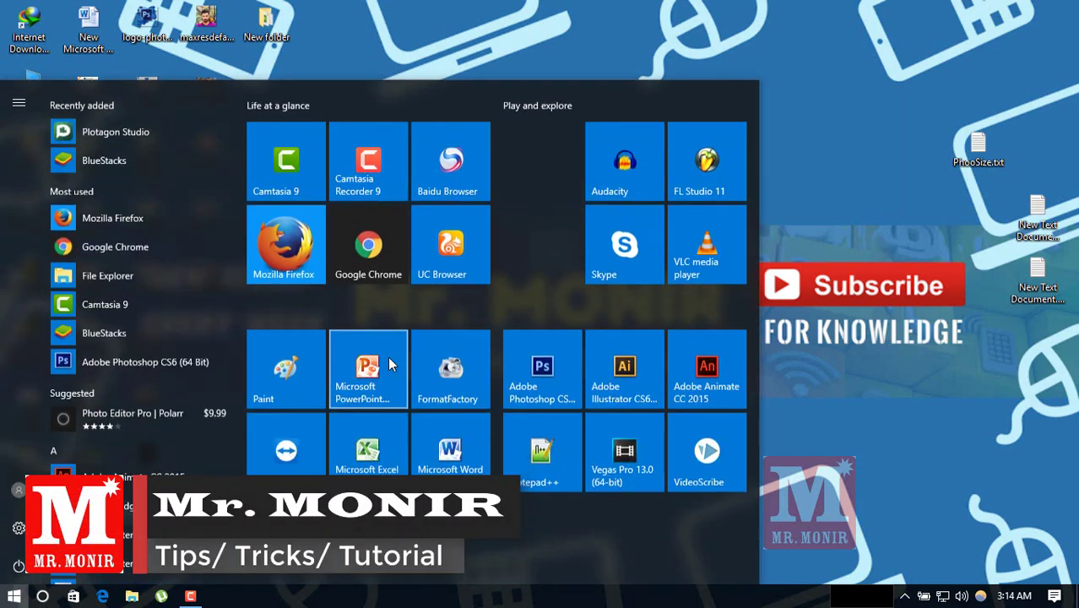
{"action": "left_click", "coordinate": [525, 357]}
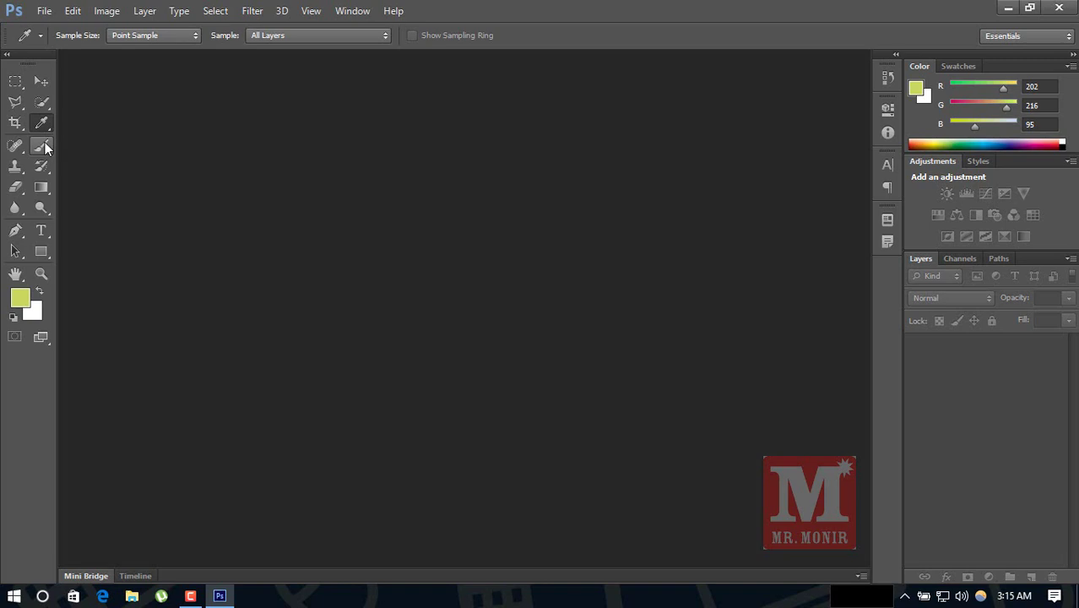
- Make the Spot Healing Brush the active tool after briefly trying the Brush tool
{"action": "left_click", "coordinate": [19, 154]}
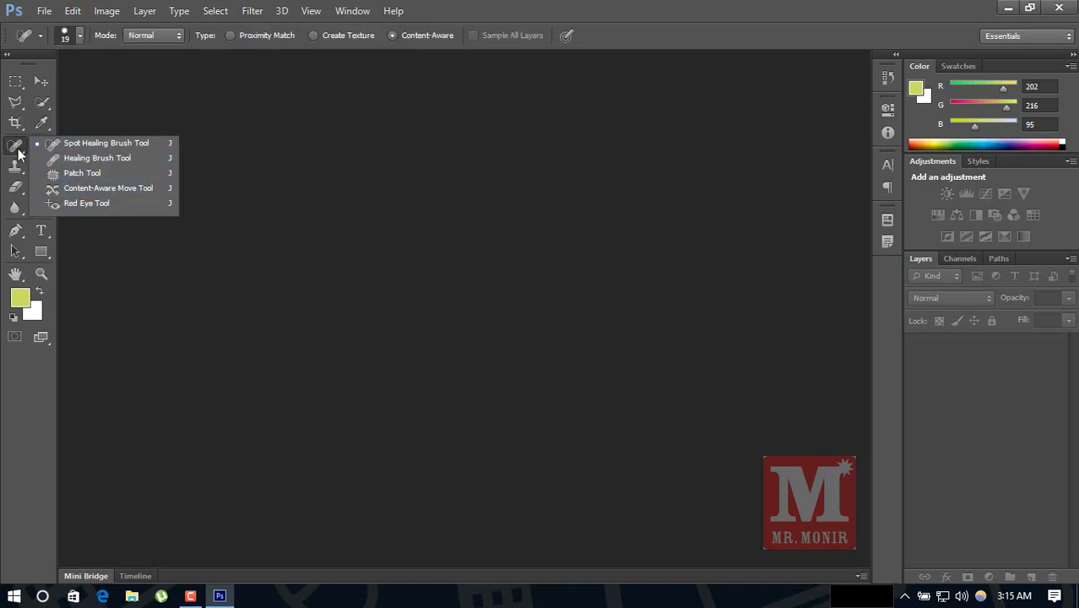
{"action": "left_click", "coordinate": [47, 145]}
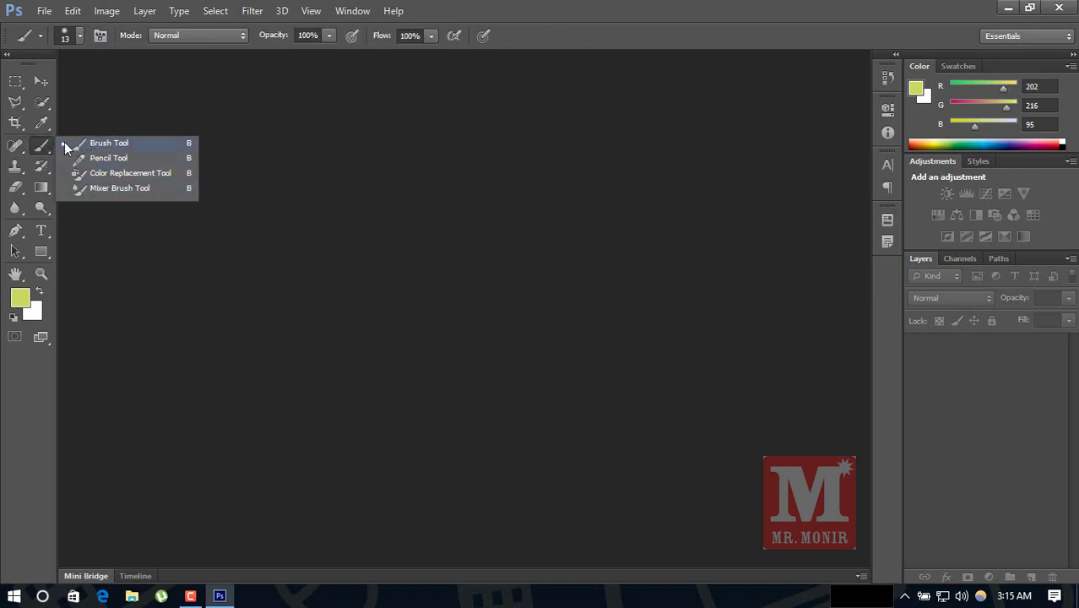
{"action": "left_click", "coordinate": [22, 149]}
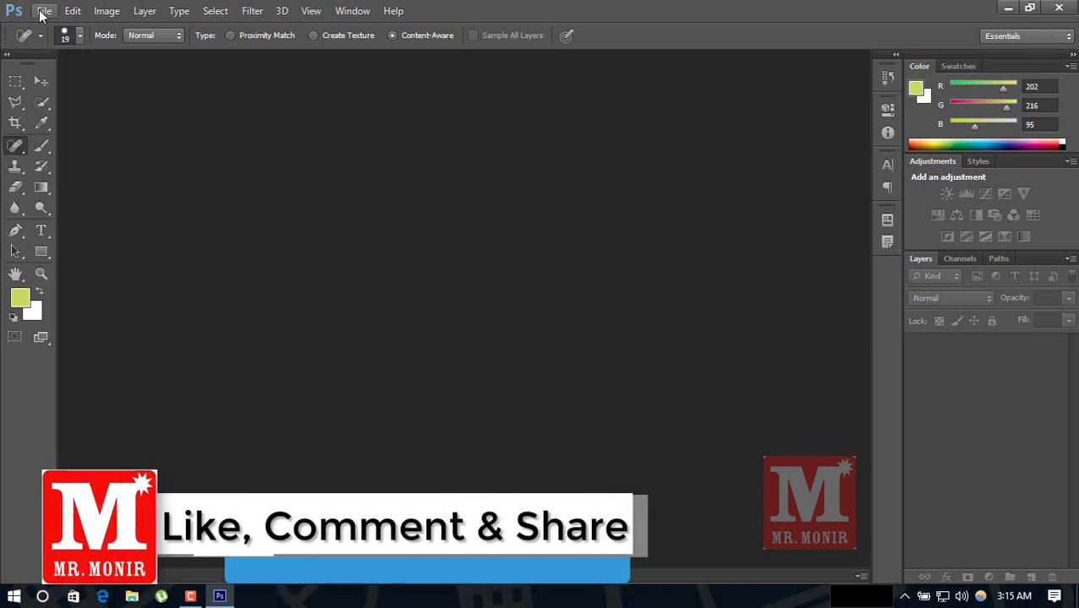
- Open Home-remedies-for-dump-spot-on-face-after-acne-pimple2.jpg from the Desktop and zoom to 200%
{"action": "left_click", "coordinate": [42, 10]}
{"action": "left_click", "coordinate": [66, 47]}
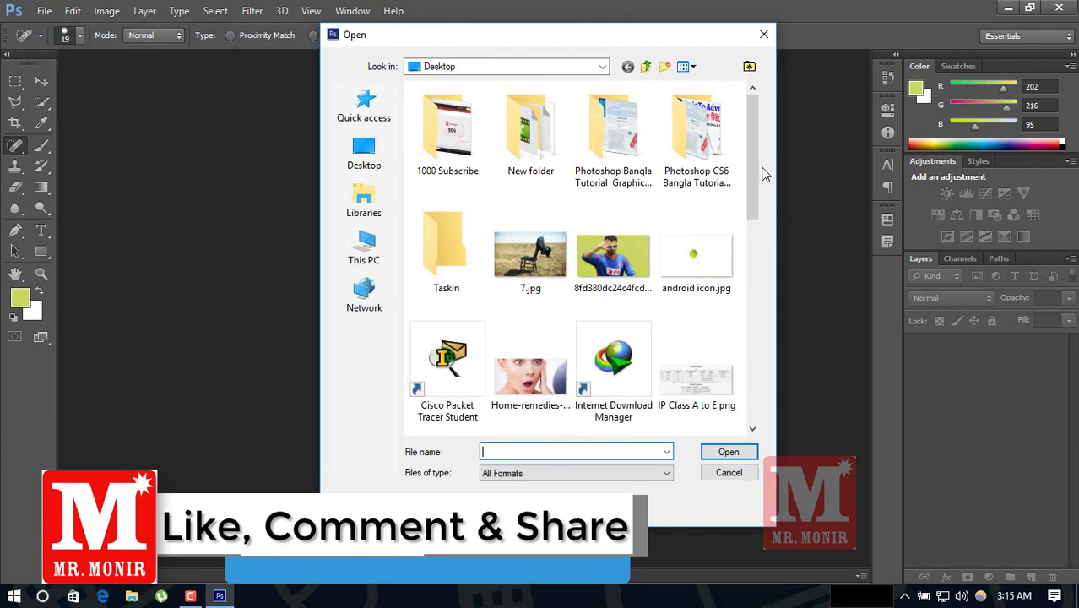
{"action": "left_click", "coordinate": [547, 377]}
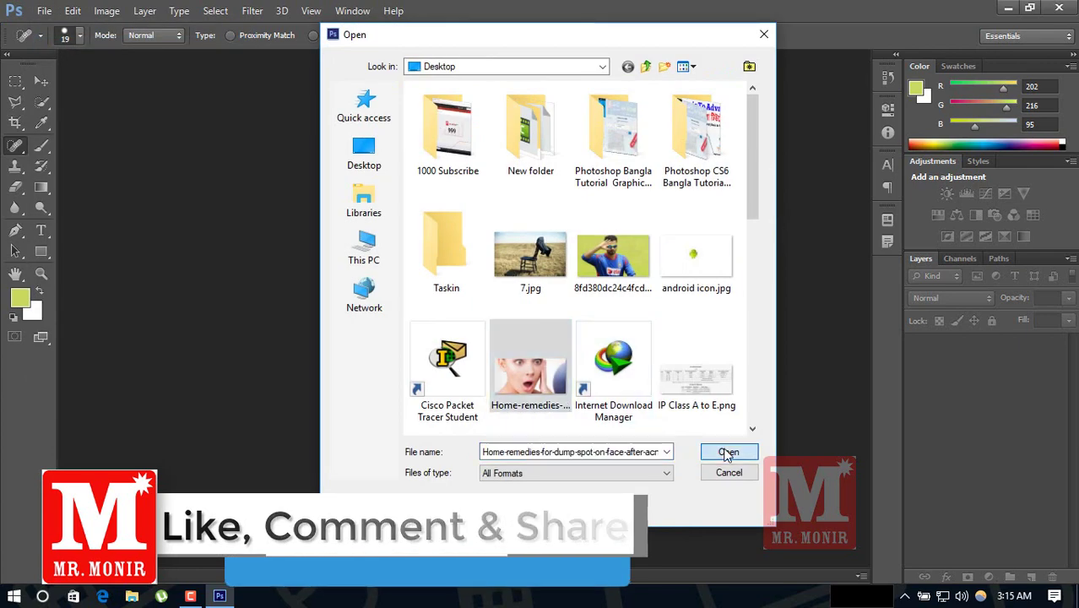
{"action": "left_click", "coordinate": [724, 453]}
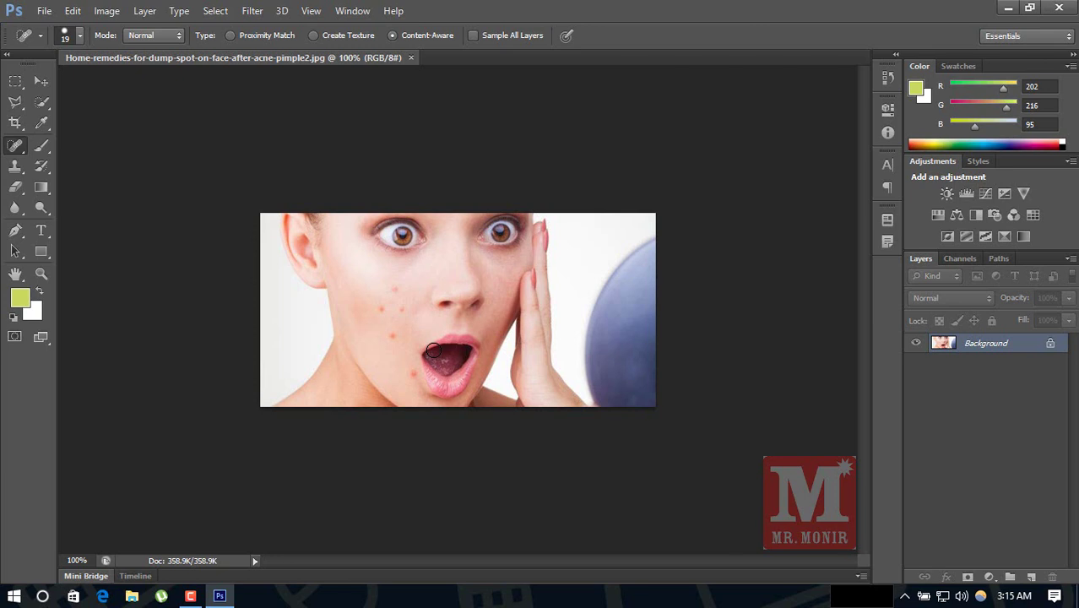
{"action": "key", "text": "ctrl+plus"}
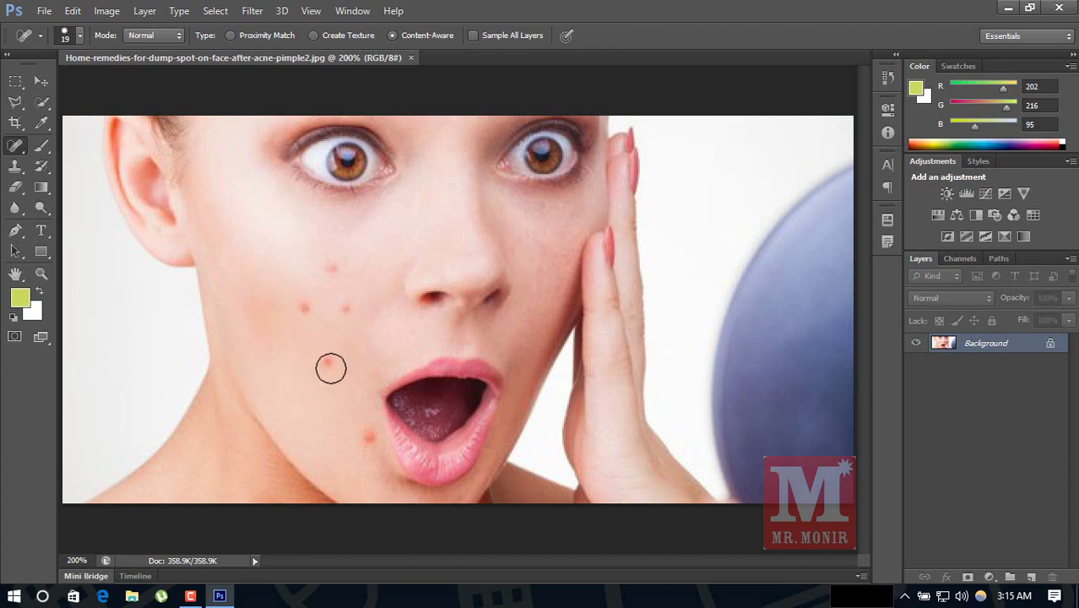
- Spot-heal the five red pimples on the upper, middle and lower cheek and near the chin
{"action": "right_click", "coordinate": [19, 146]}
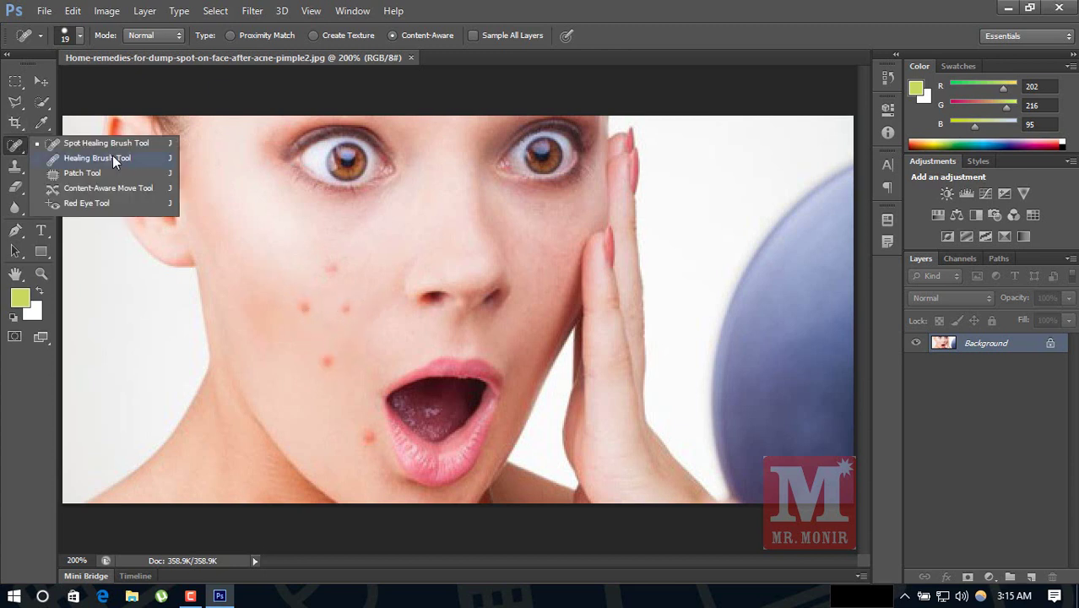
{"action": "left_click", "coordinate": [112, 146]}
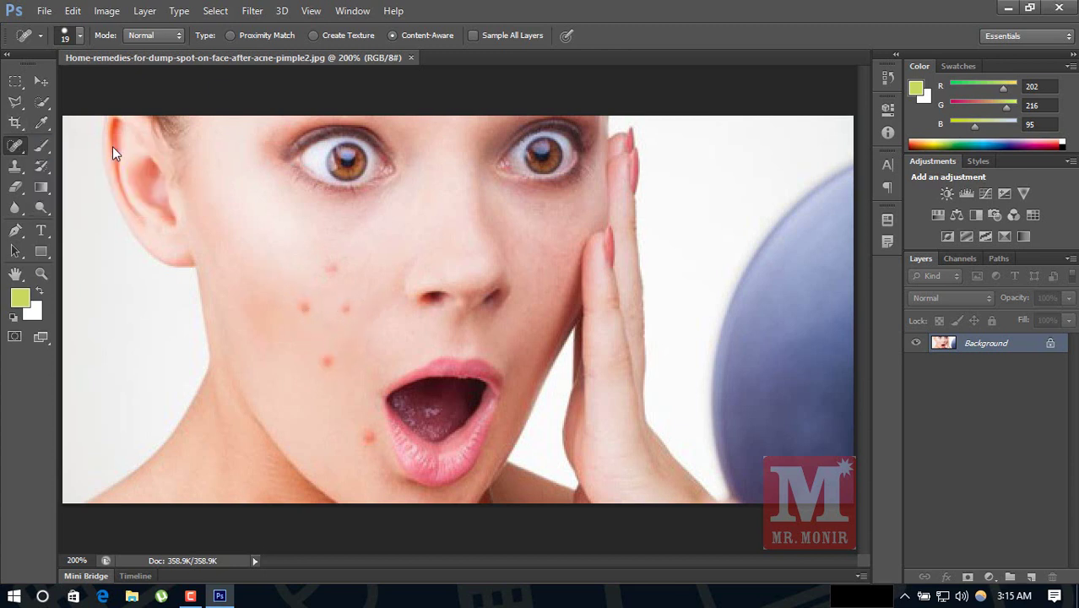
{"action": "left_click", "coordinate": [333, 268]}
{"action": "left_click", "coordinate": [309, 307]}
{"action": "left_click", "coordinate": [343, 308]}
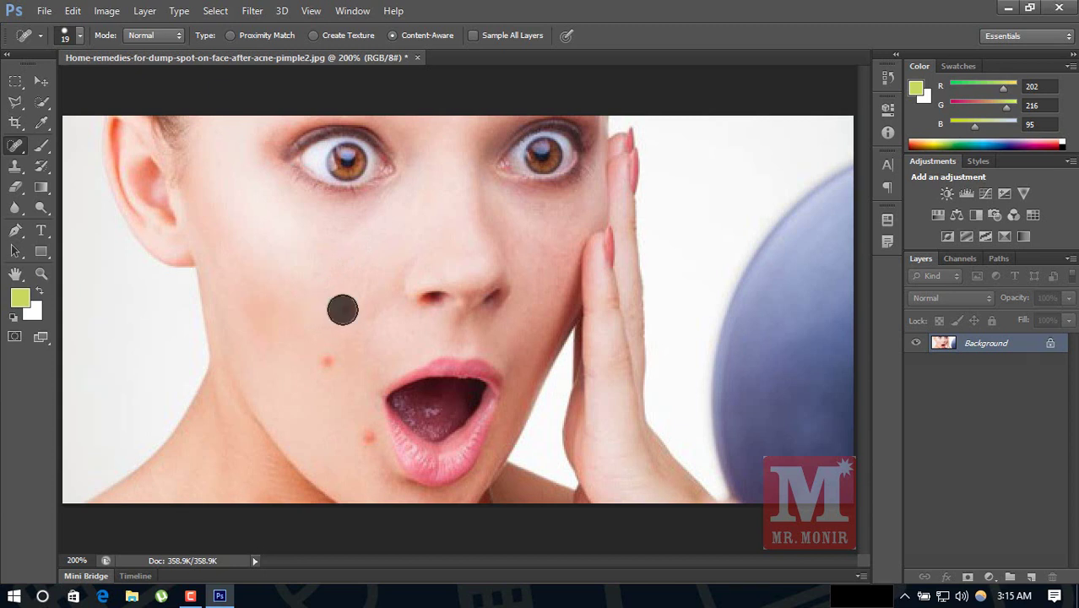
{"action": "left_click", "coordinate": [328, 359]}
{"action": "left_click", "coordinate": [367, 436]}
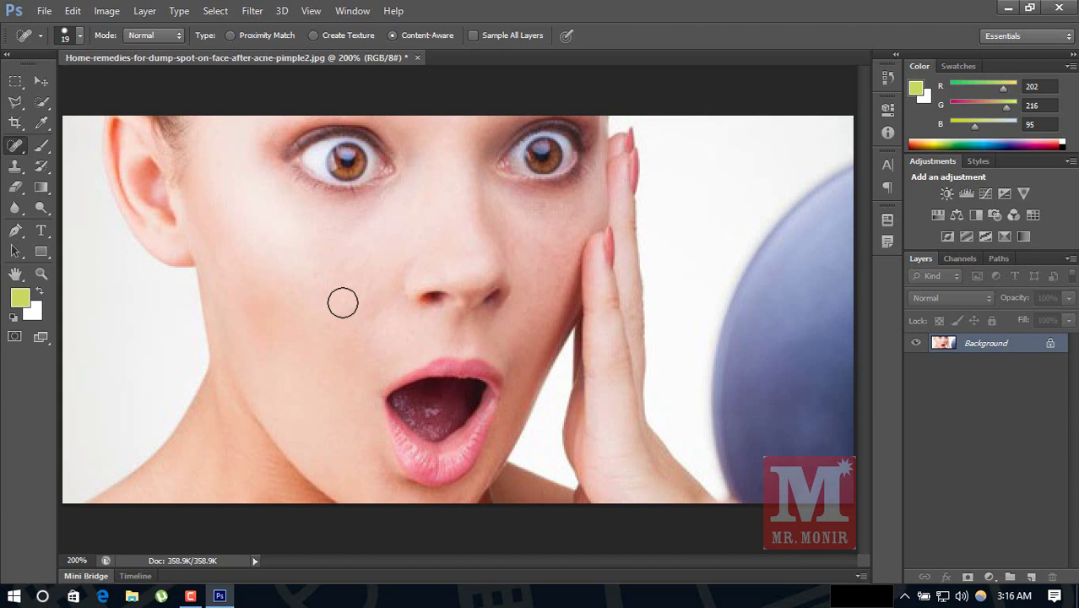
- Choose the Healing Brush Tool, then open maxresdefault.jpg from the Desktop
{"action": "right_click", "coordinate": [21, 152]}
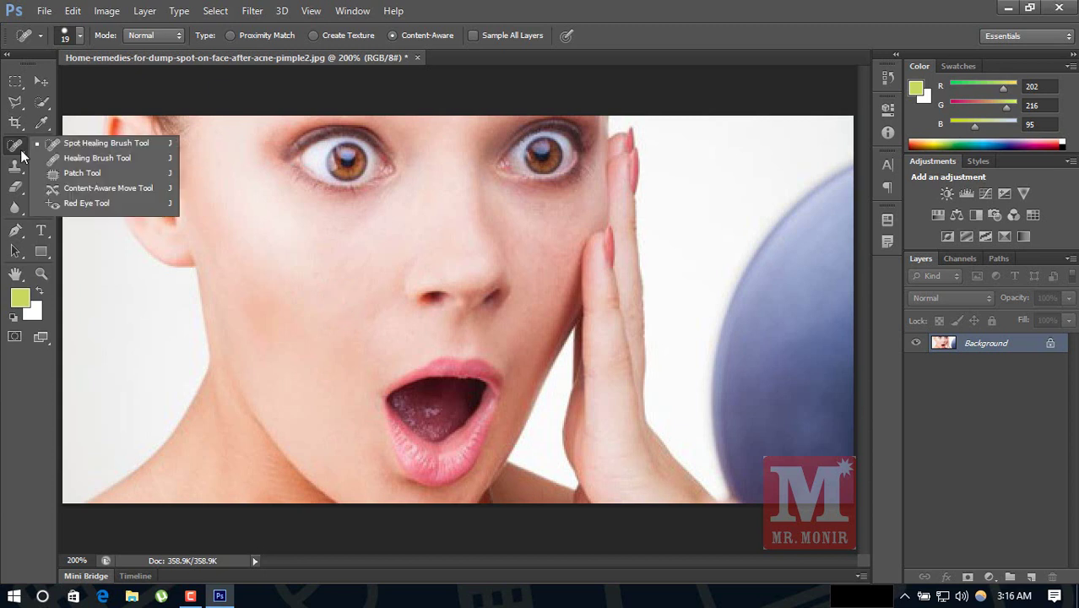
{"action": "left_click", "coordinate": [76, 160]}
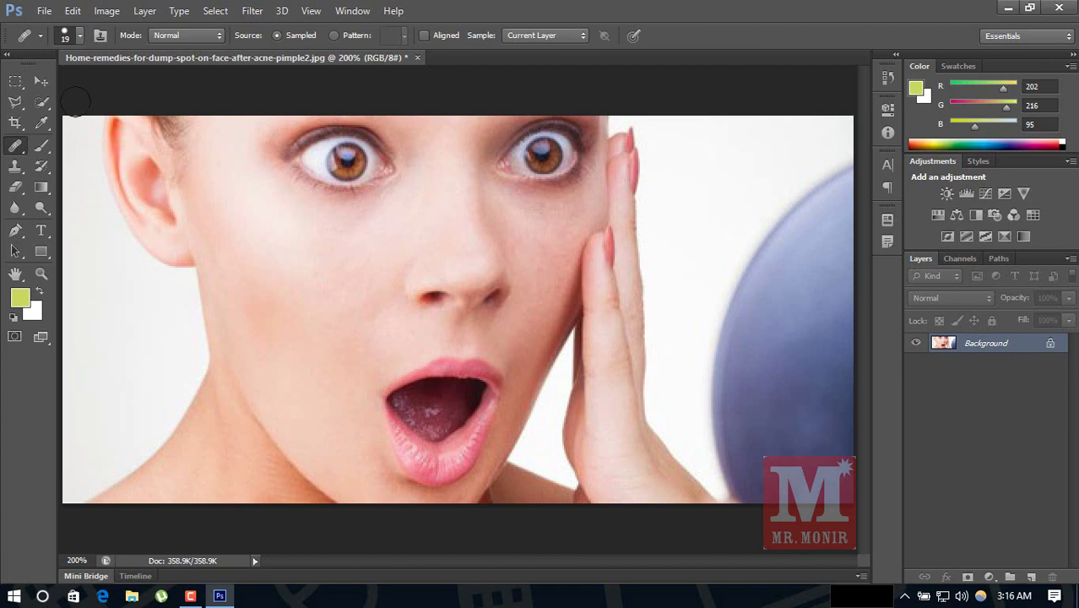
{"action": "left_click", "coordinate": [44, 12]}
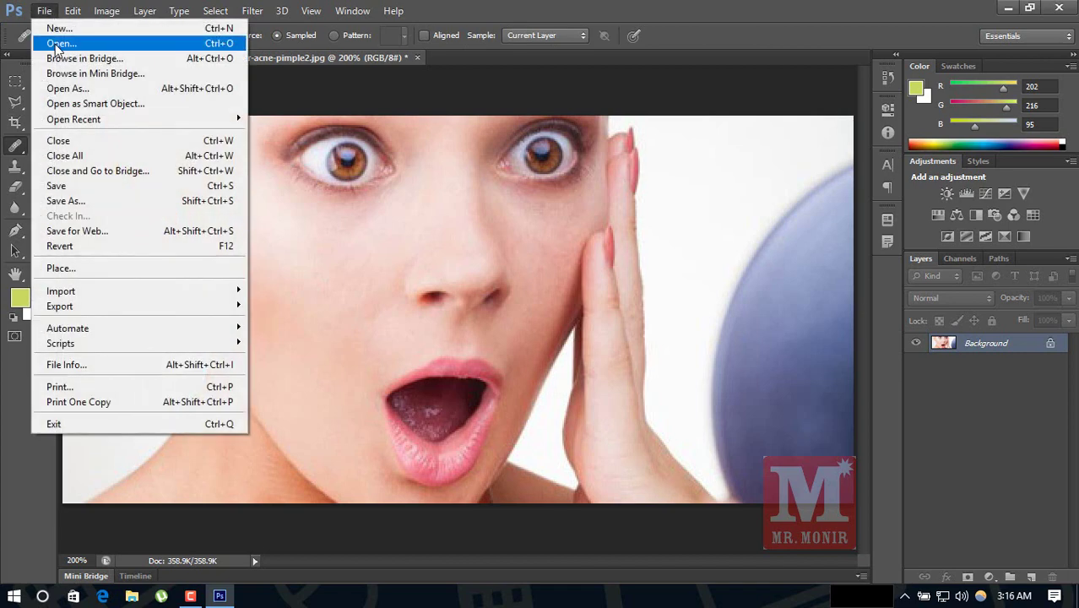
{"action": "left_click", "coordinate": [61, 43]}
{"action": "scroll", "coordinate": [730, 269], "scroll_direction": "down", "scroll_amount": 3}
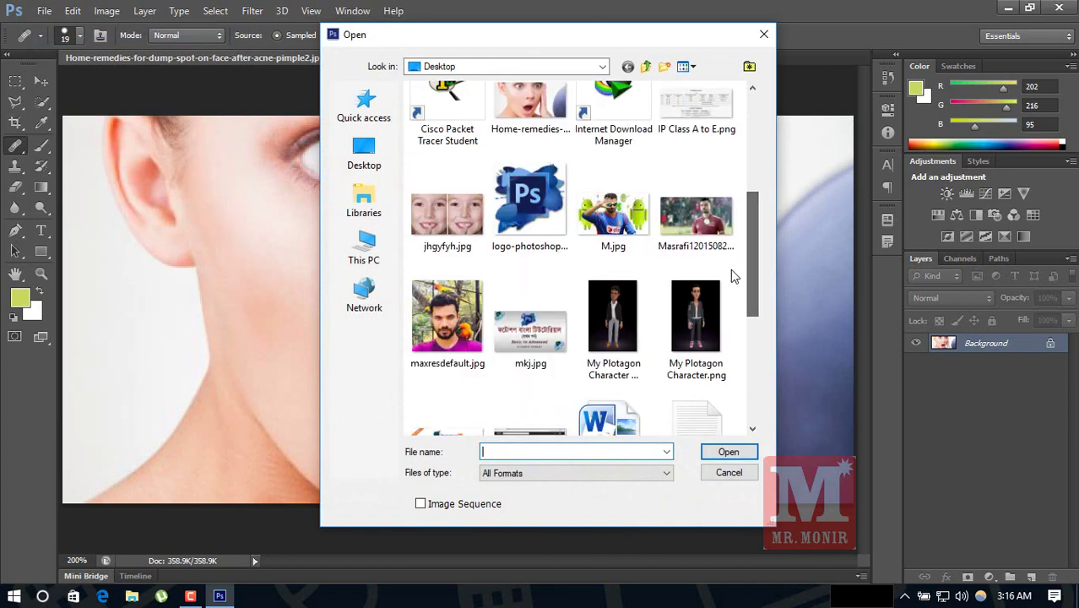
{"action": "left_click", "coordinate": [447, 320]}
{"action": "left_click", "coordinate": [728, 452]}
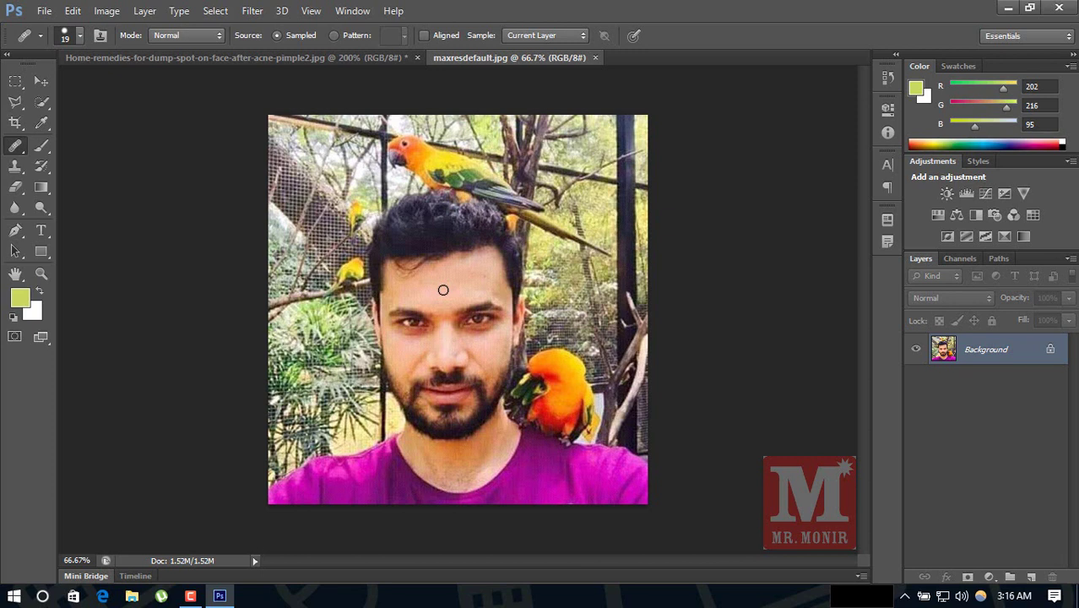
- Enlarge the Healing Brush to 130 px in the picker, then further with the bracket keys
{"action": "left_click", "coordinate": [78, 38]}
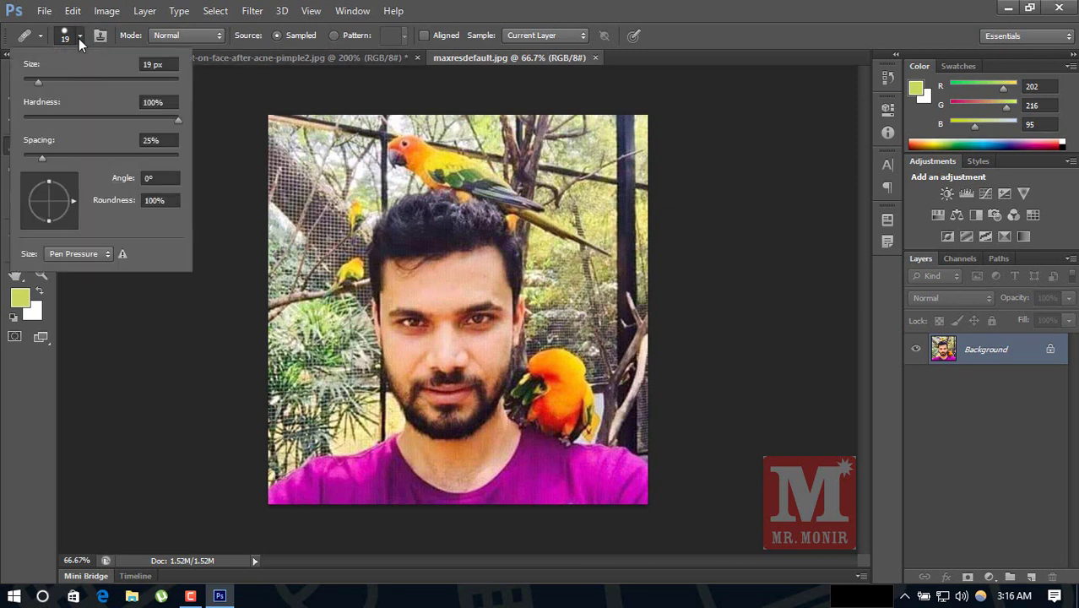
{"action": "left_click_drag", "start_coordinate": [36, 84], "coordinate": [112, 84]}
{"action": "left_click", "coordinate": [81, 36]}
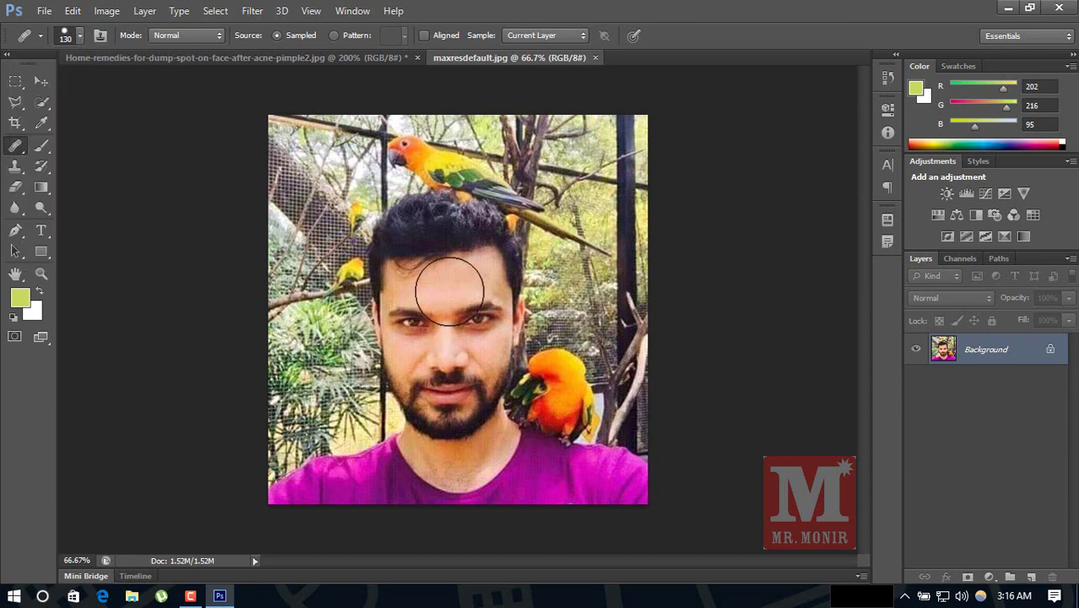
{"action": "key", "text": "bracketleft"}
{"action": "key", "text": "bracketleft"}
{"action": "key", "text": "bracketright"}
{"action": "key", "text": "bracketright"}
{"action": "key", "text": "bracketright"}
{"action": "key", "text": "bracketright"}
{"action": "key", "text": "bracketright"}
{"action": "key", "text": "bracketright"}
{"action": "key", "text": "bracketright"}
{"action": "key", "text": "bracketright"}
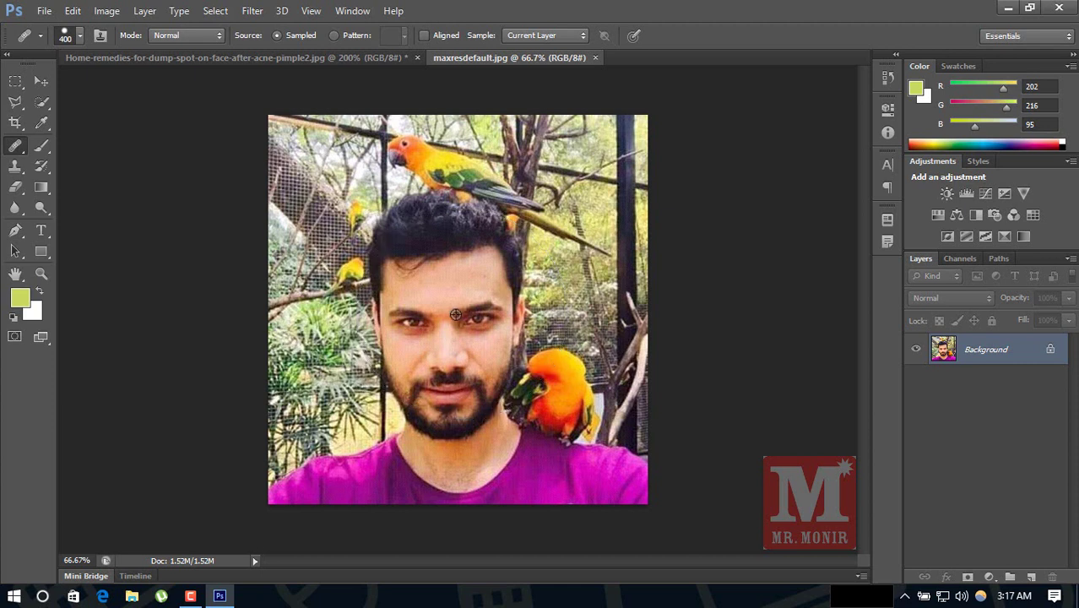
- Alt-click the man's face as the source, test a stroke at upper left, and undo it
{"action": "key", "text": "alt"}
{"action": "left_click", "coordinate": [453, 314], "text": "alt"}
{"action": "left_click_drag", "start_coordinate": [313, 304], "coordinate": [369, 268]}
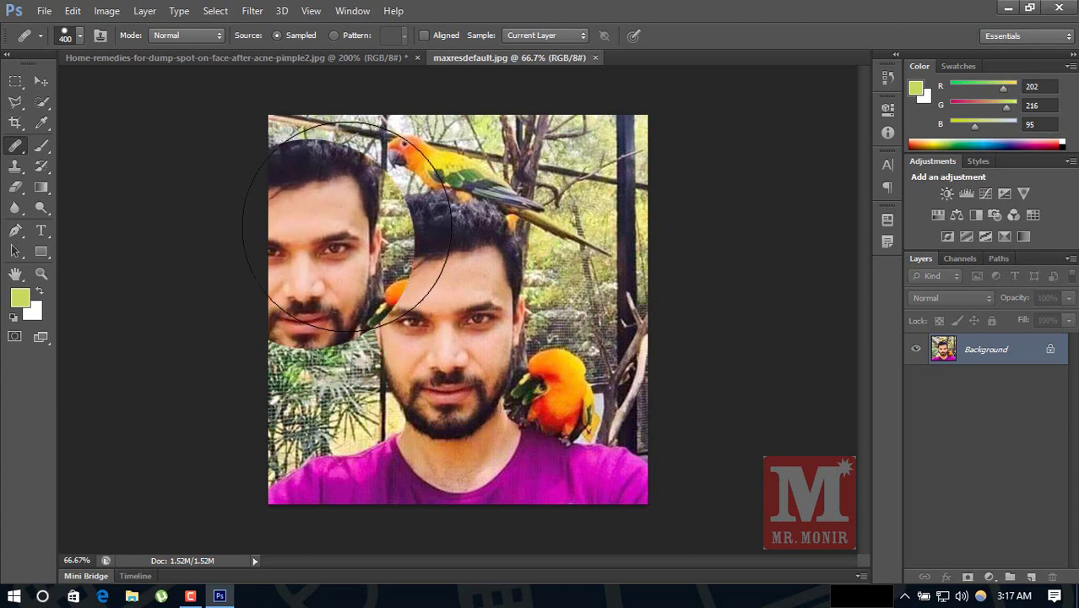
{"action": "key", "text": "ctrl+alt+z"}
{"action": "key", "text": "ctrl+alt+z"}
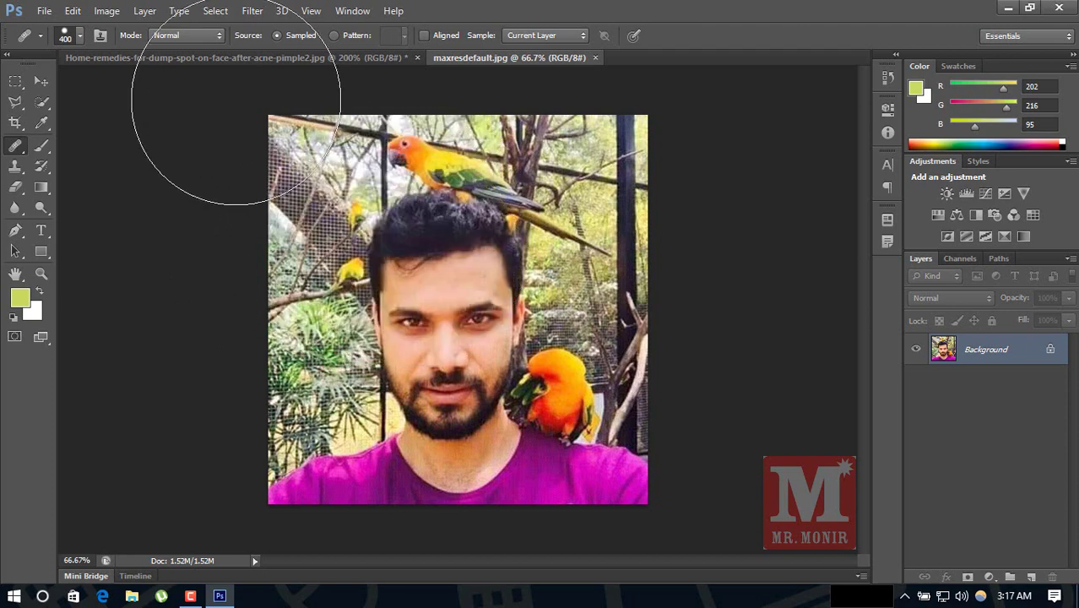
- Shrink the brush to 200 and sample the man's forehead as the healing source
{"action": "left_click", "coordinate": [194, 58]}
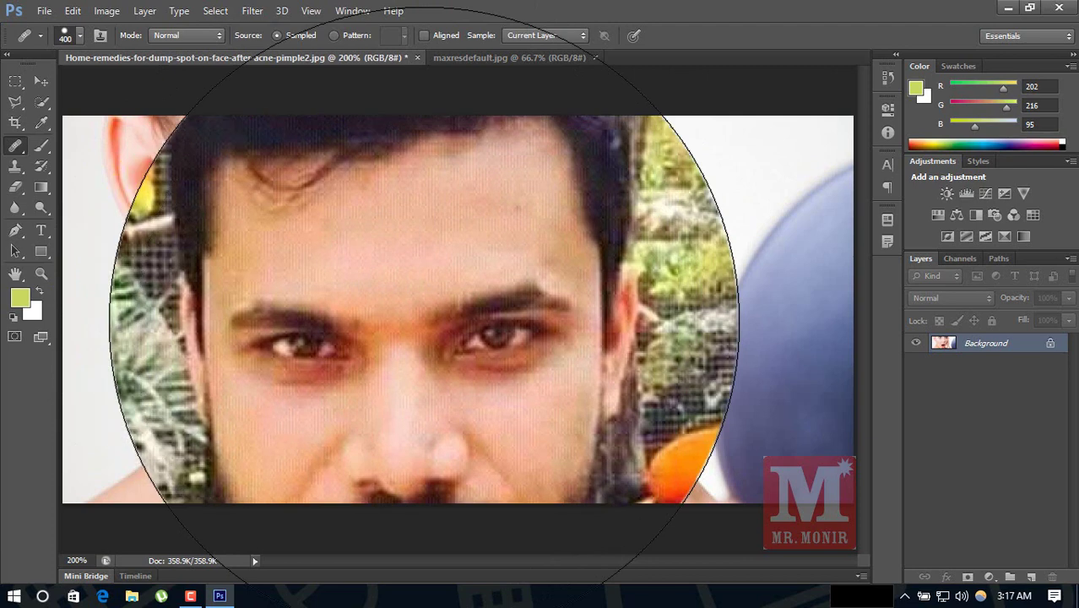
{"action": "key", "text": "bracketleft"}
{"action": "key", "text": "bracketleft"}
{"action": "key", "text": "bracketleft"}
{"action": "key", "text": "bracketleft"}
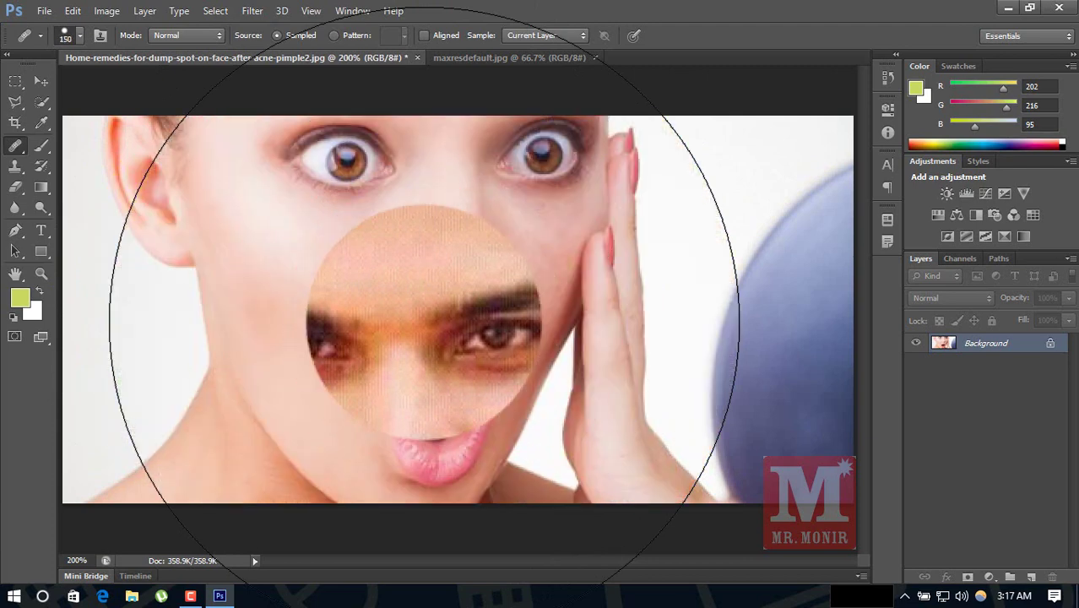
{"action": "left_click", "coordinate": [482, 59]}
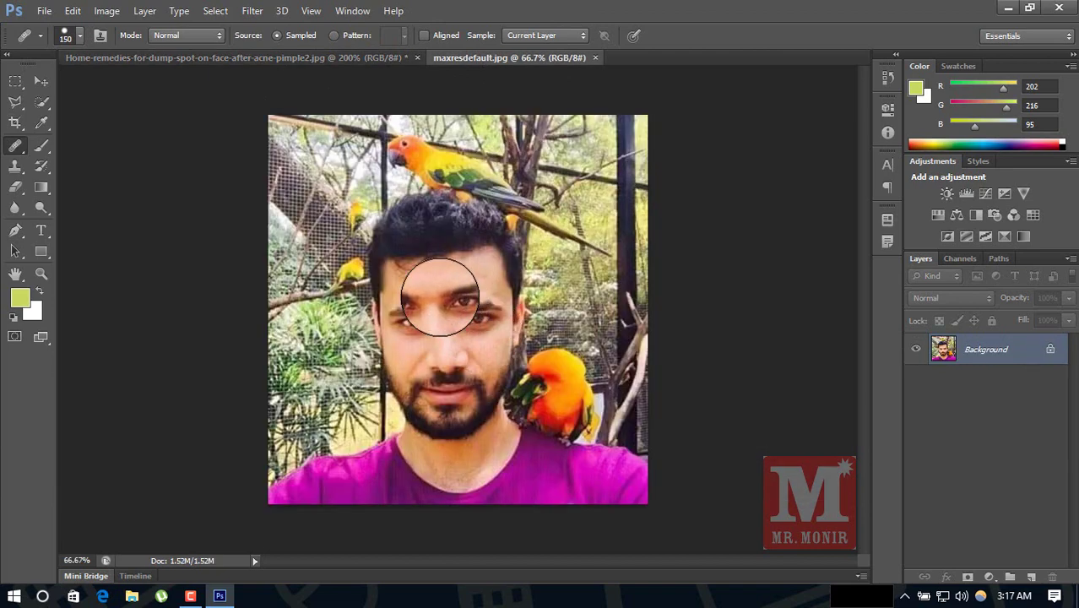
{"action": "left_click", "coordinate": [440, 295], "text": "alt"}
{"action": "left_click", "coordinate": [440, 296], "text": "alt"}
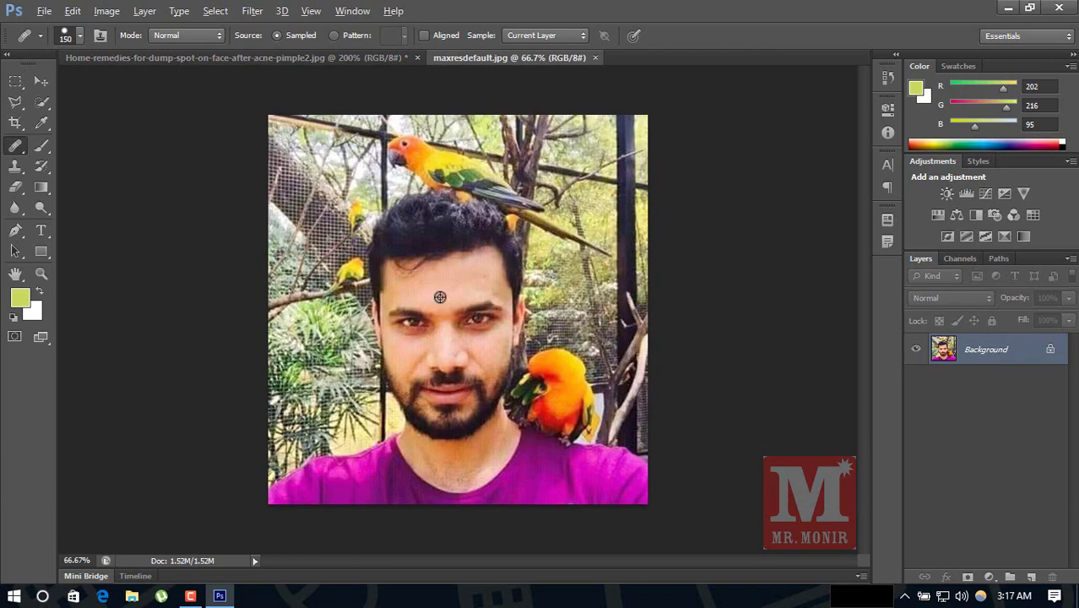
- Paint the forehead sample over the woman's cheek and nose, undo it, and return to maxresdefault.jpg
{"action": "left_click", "coordinate": [133, 57]}
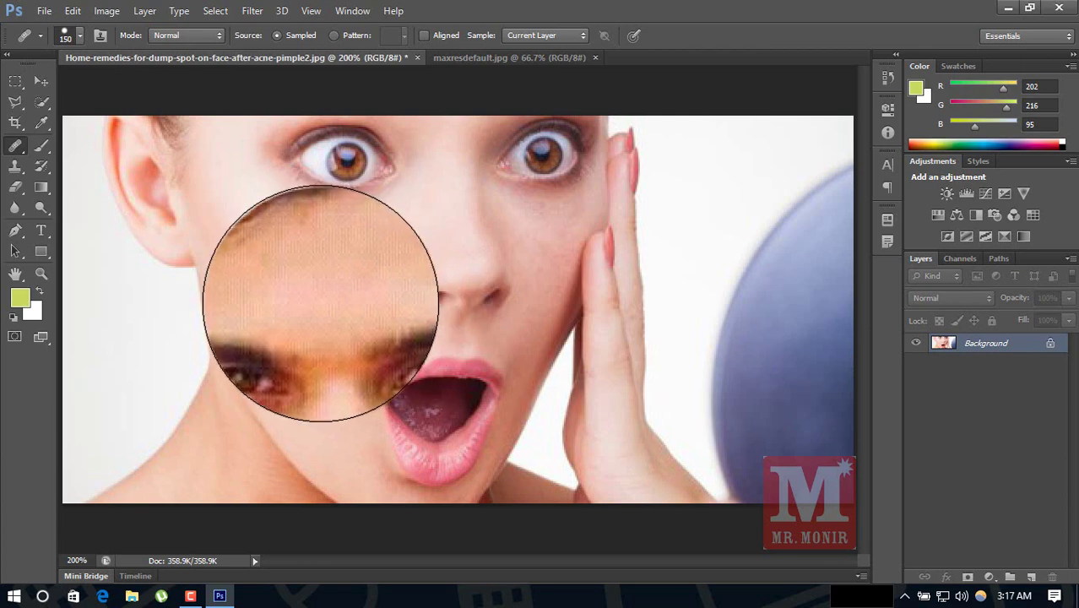
{"action": "left_click_drag", "start_coordinate": [320, 329], "coordinate": [300, 443]}
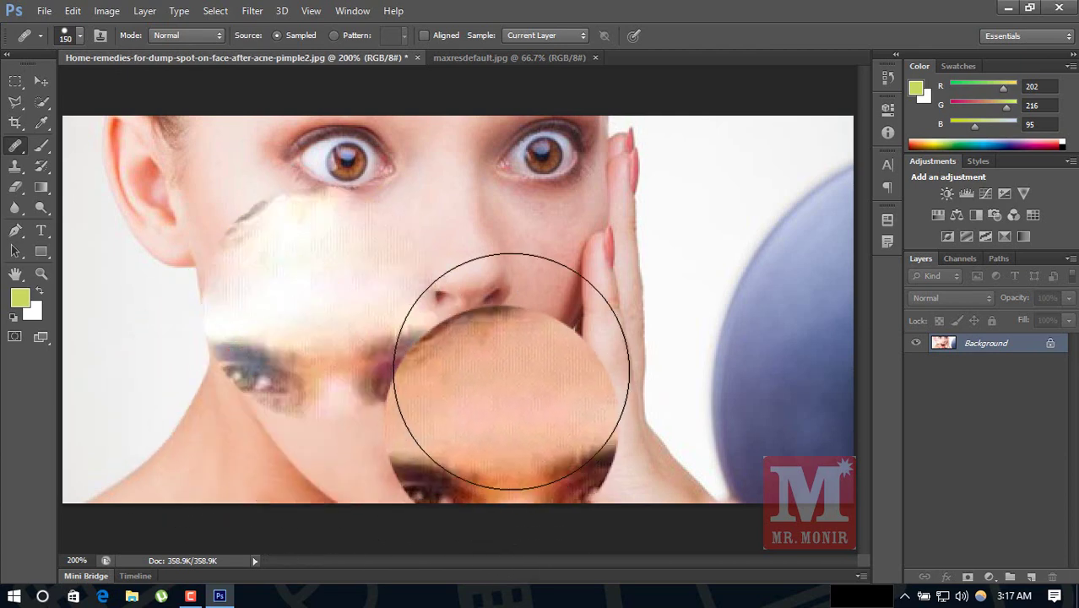
{"action": "left_click_drag", "start_coordinate": [279, 283], "coordinate": [509, 265]}
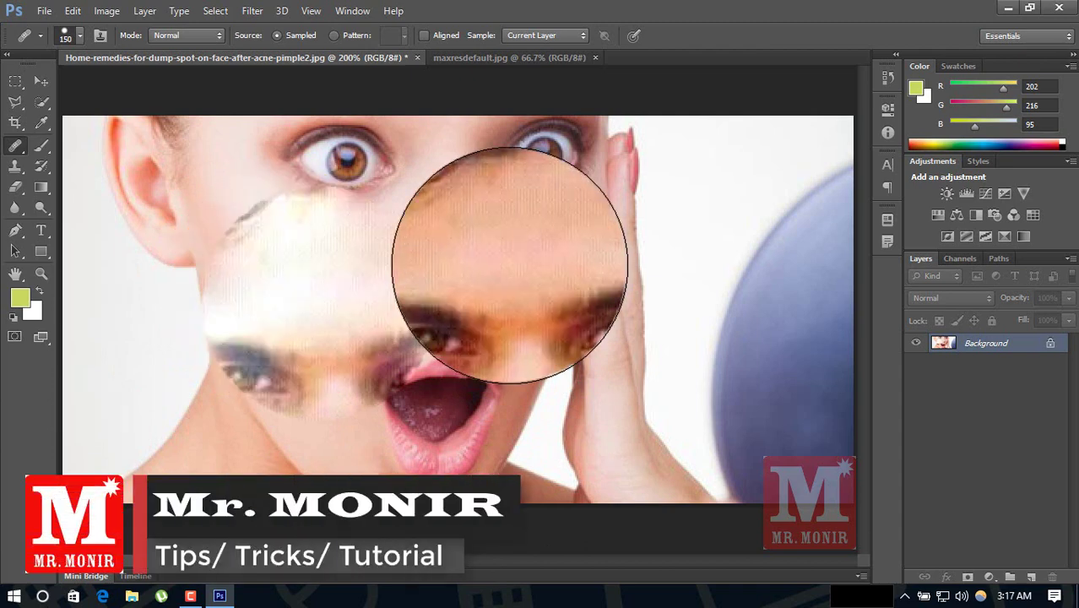
{"action": "key", "text": "ctrl+alt+z"}
{"action": "key", "text": "ctrl+alt+z"}
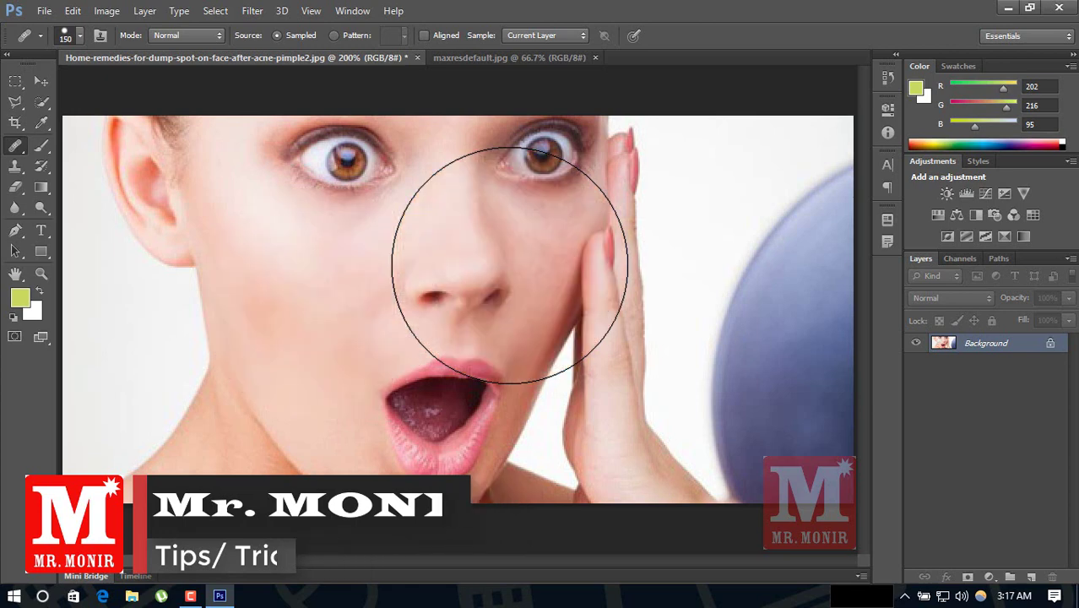
{"action": "left_click", "coordinate": [457, 59]}
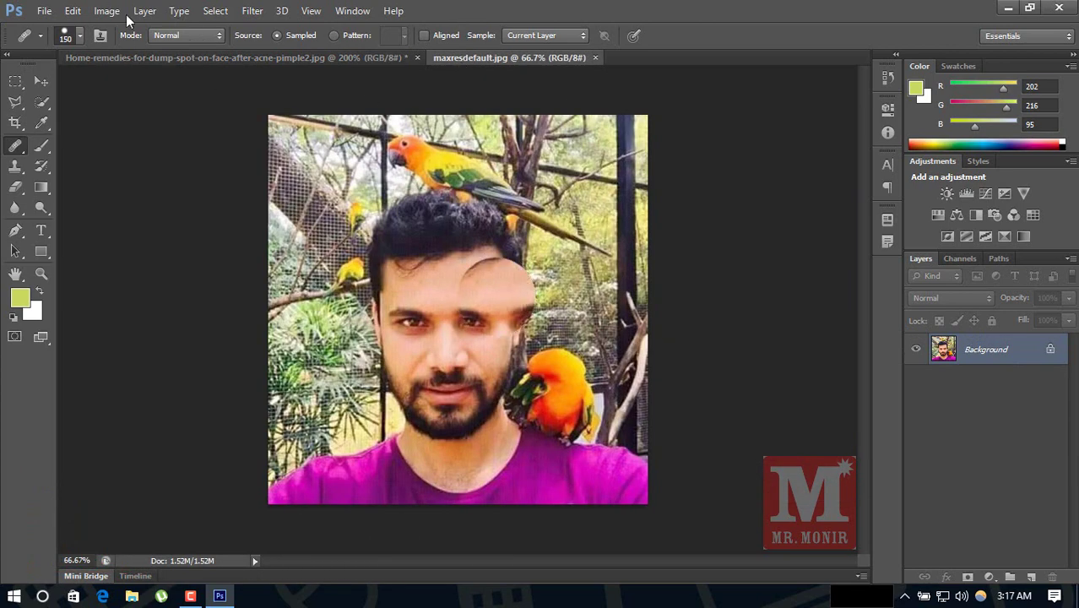
- Open Masrafi120150823103853.jpg, the cricketer in the red jersey, from the Desktop
{"action": "left_click", "coordinate": [47, 11]}
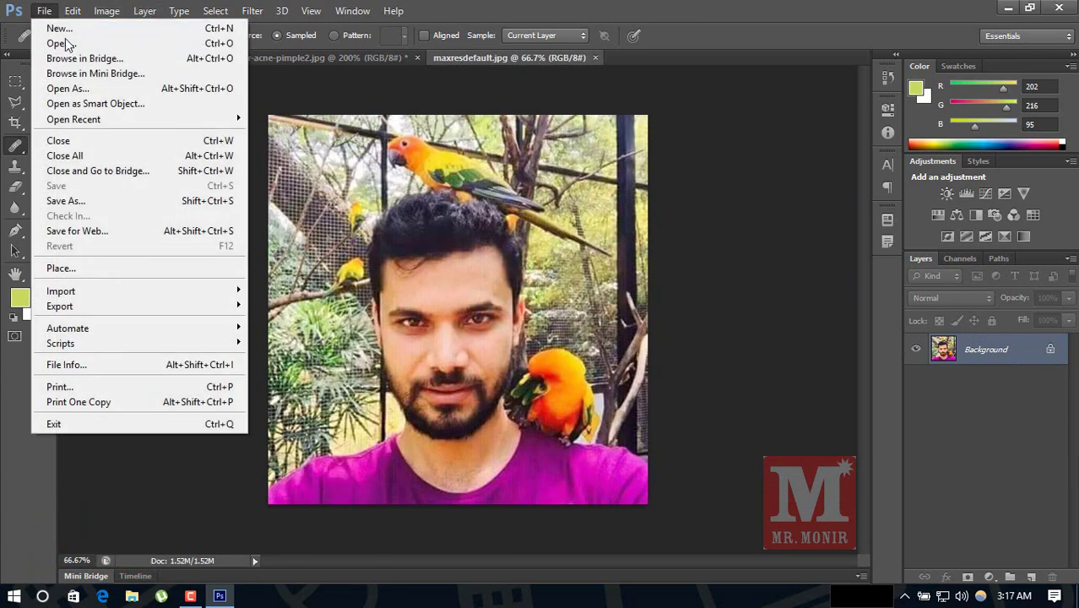
{"action": "left_click", "coordinate": [59, 41]}
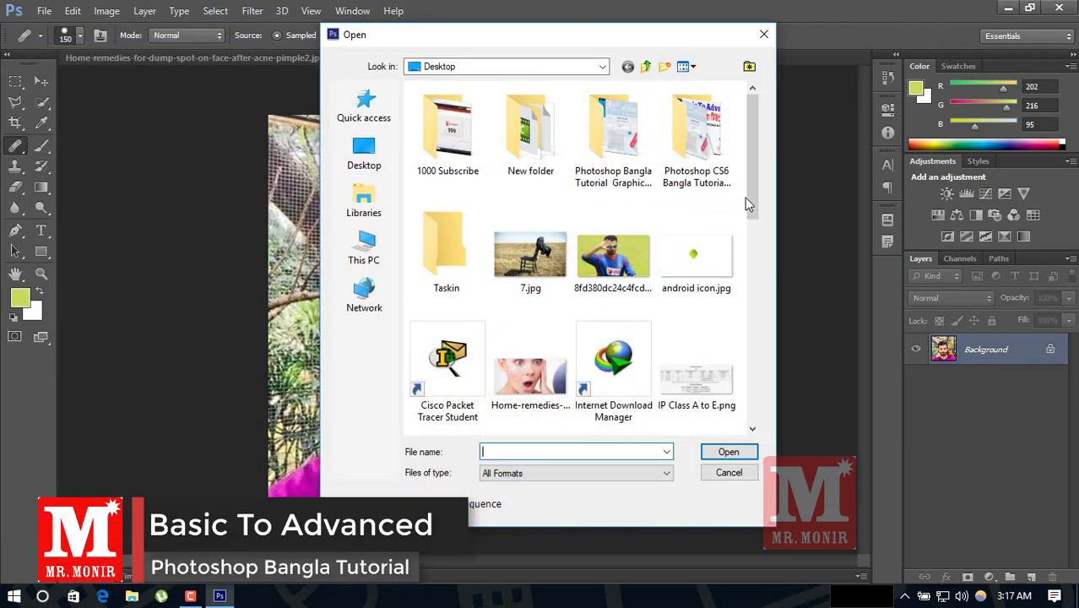
{"action": "left_click_drag", "start_coordinate": [750, 197], "coordinate": [753, 276]}
{"action": "left_click", "coordinate": [695, 291]}
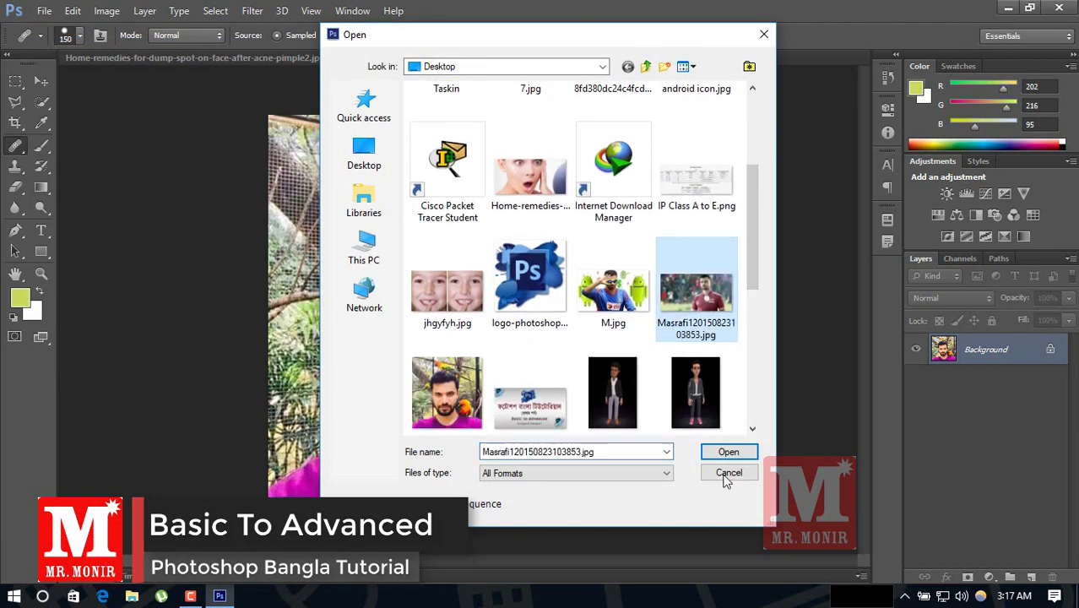
{"action": "left_click", "coordinate": [728, 453]}
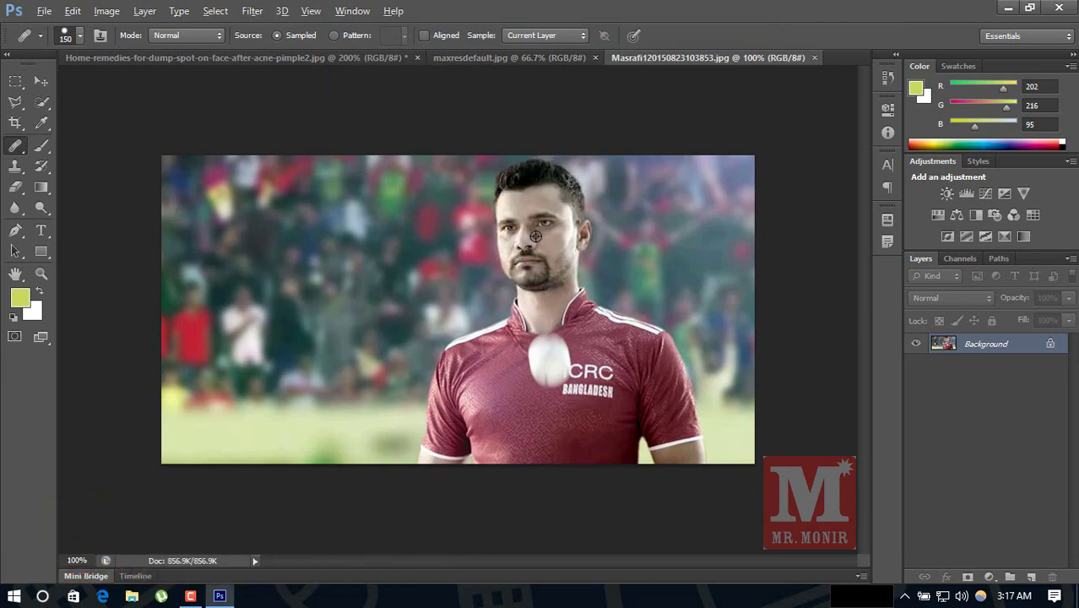
- Paint the sampled cricketer's face onto the woman's left cheek in the Home-remedies photo
{"action": "left_click", "coordinate": [136, 58]}
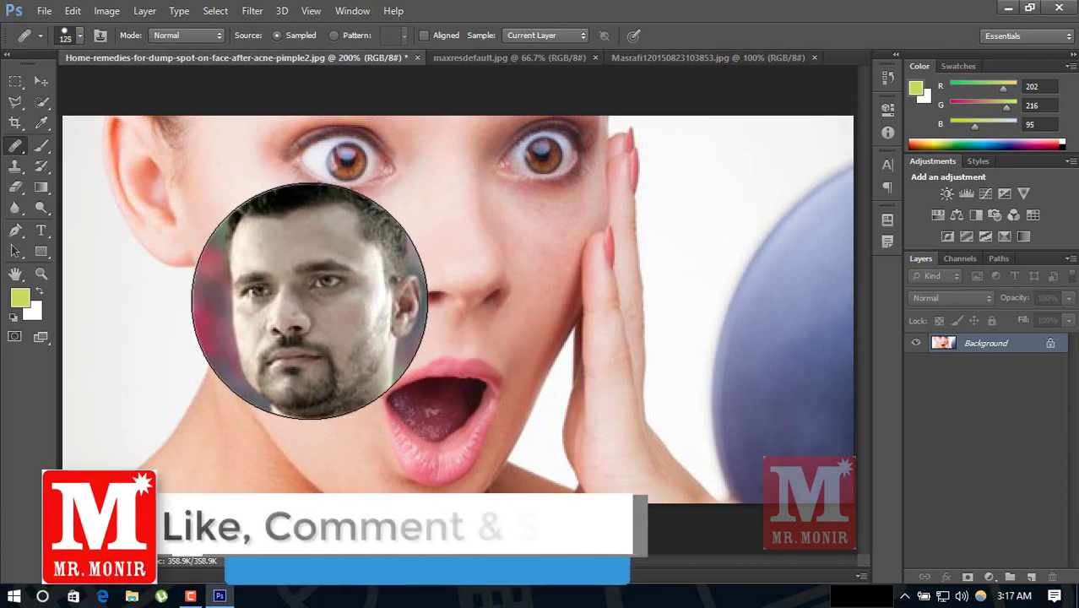
{"action": "left_click", "coordinate": [309, 300]}
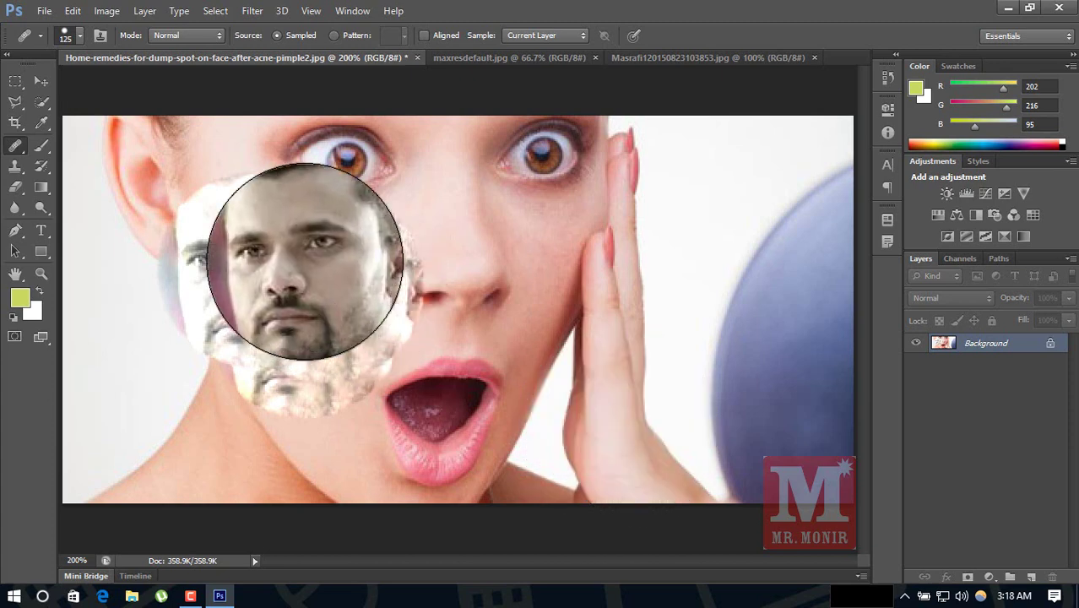
{"action": "right_click", "coordinate": [17, 149]}
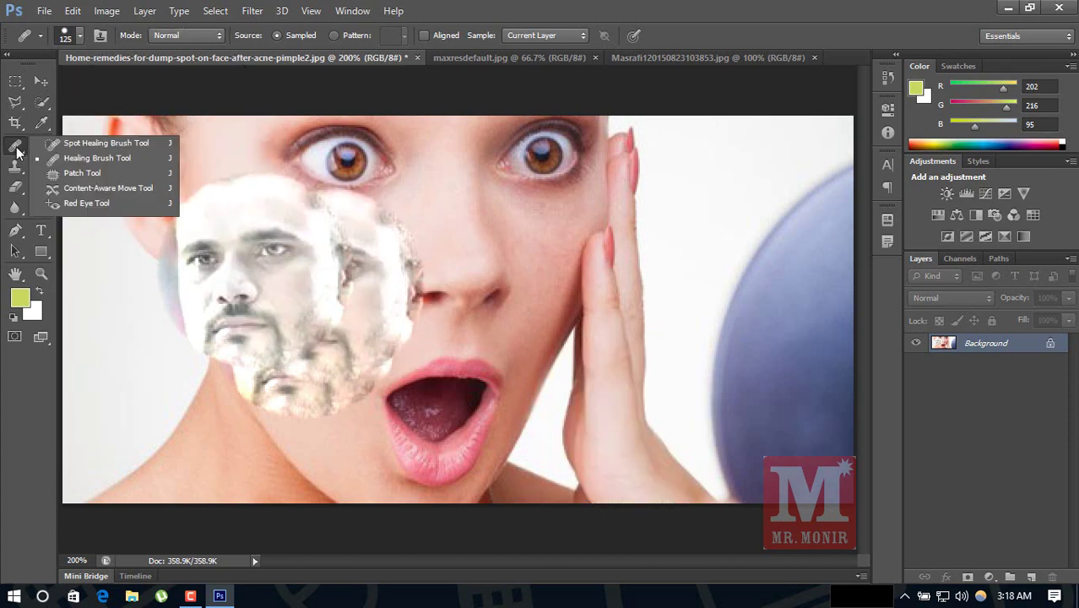
- Select the Patch Tool and close the edited Home-remedies photo without saving
{"action": "left_click", "coordinate": [120, 176]}
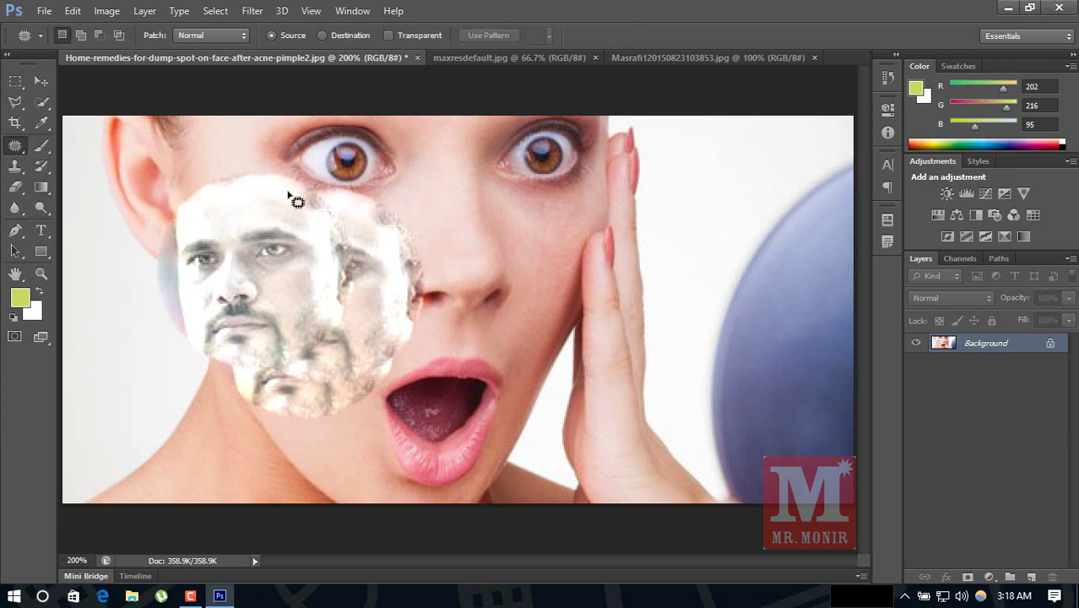
{"action": "left_click", "coordinate": [417, 56]}
{"action": "left_click", "coordinate": [567, 237]}
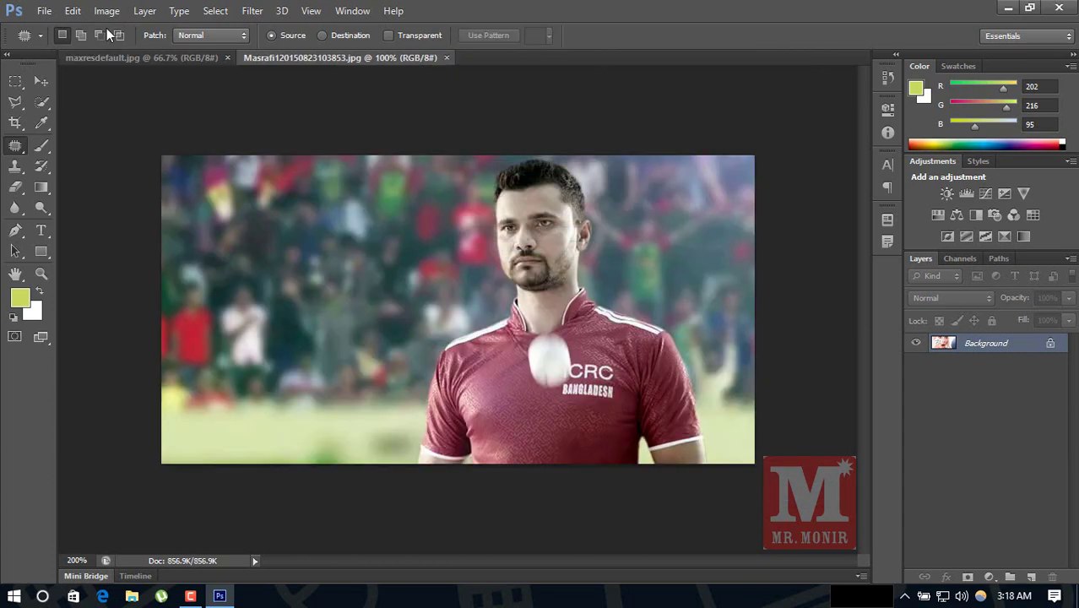
- Reopen the original Home-remedies acne photo from the Desktop
{"action": "left_click", "coordinate": [43, 16]}
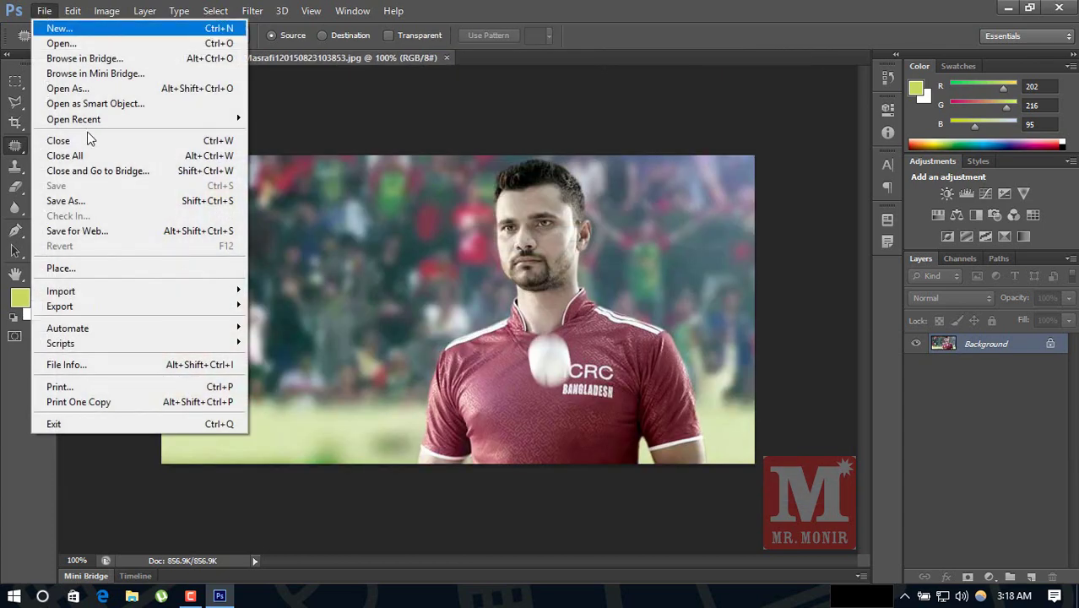
{"action": "left_click", "coordinate": [81, 44]}
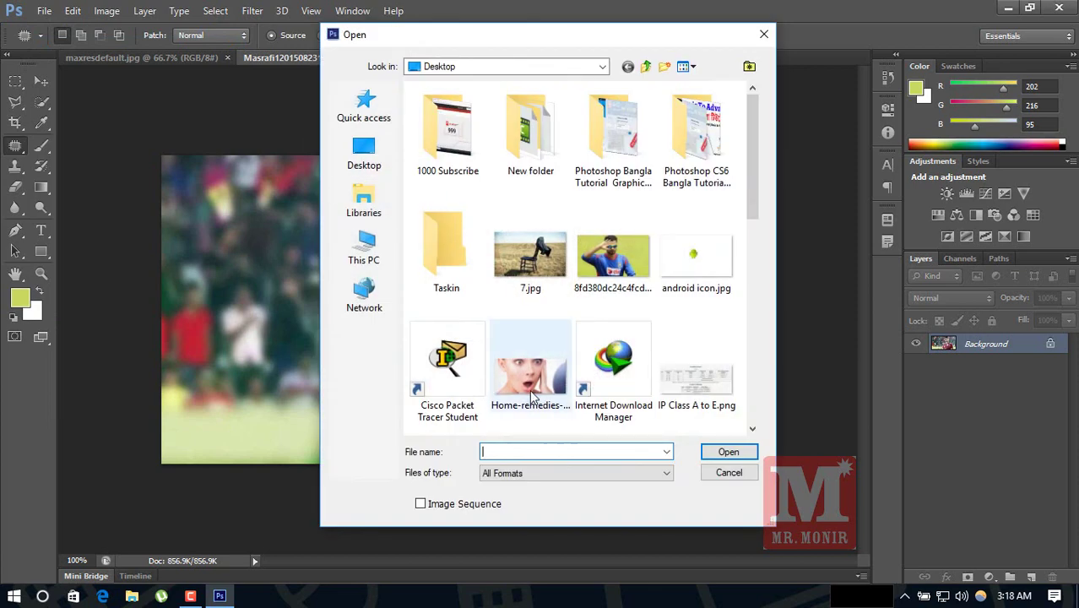
{"action": "left_click", "coordinate": [530, 358]}
{"action": "left_click", "coordinate": [717, 451]}
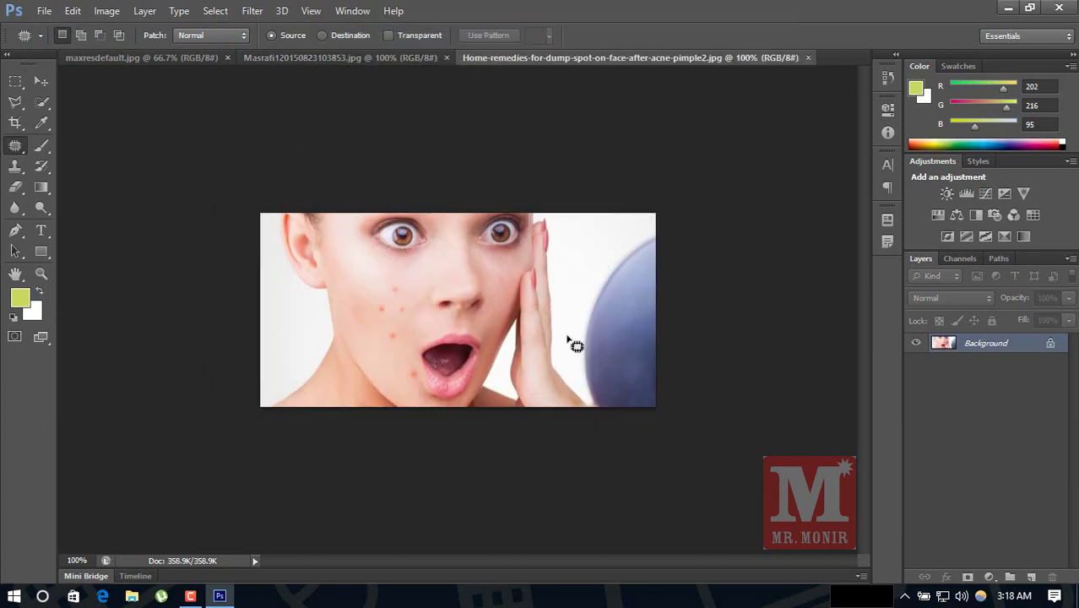
- At 200% zoom, patch the upper and lower left-cheek acne spots with nearby clear skin
{"action": "key", "text": "ctrl+plus"}
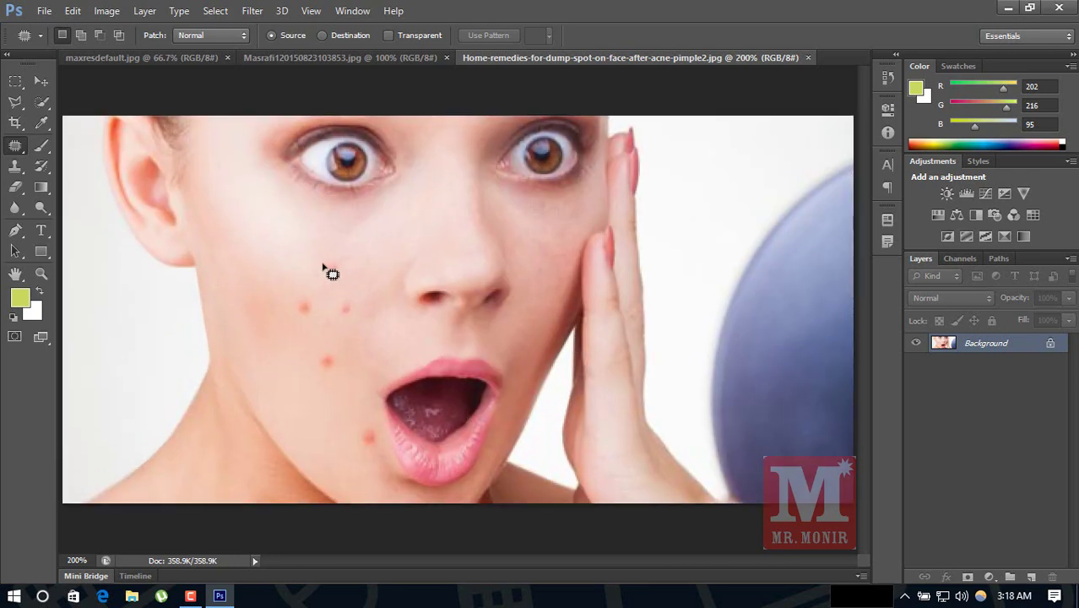
{"action": "left_click_drag", "start_coordinate": [324, 264], "coordinate": [339, 278]}
{"action": "mouse_move", "coordinate": [339, 278]}
{"action": "left_mouse_down"}
{"action": "mouse_move", "coordinate": [327, 266]}
{"action": "mouse_move", "coordinate": [414, 359]}
{"action": "mouse_move", "coordinate": [325, 165]}
{"action": "mouse_move", "coordinate": [295, 260]}
{"action": "left_mouse_up"}
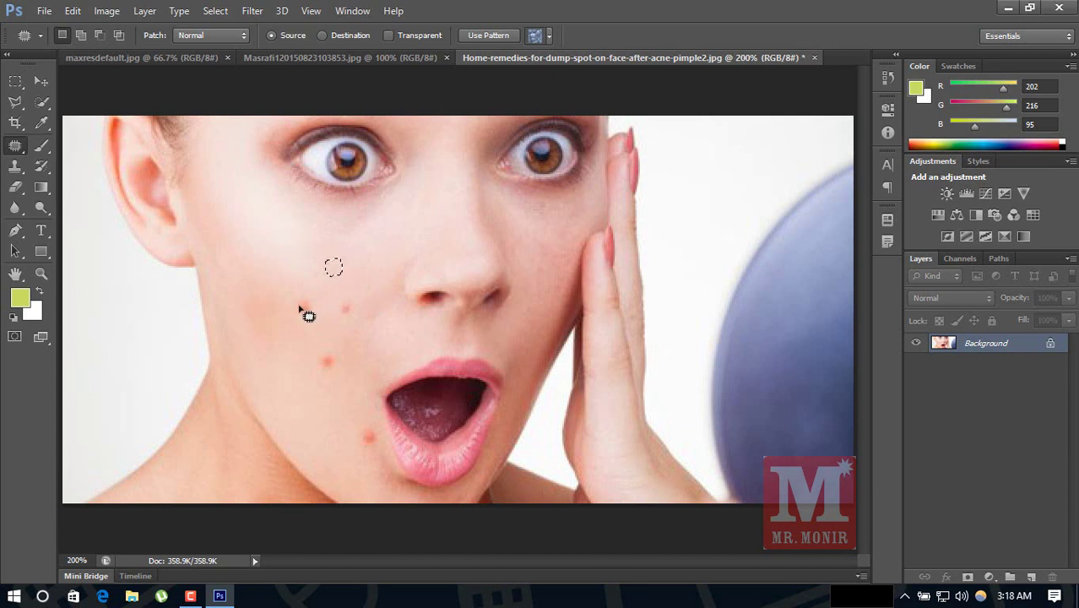
{"action": "left_click_drag", "start_coordinate": [297, 302], "coordinate": [314, 312]}
{"action": "mouse_move", "coordinate": [340, 305]}
{"action": "left_mouse_down"}
{"action": "mouse_move", "coordinate": [346, 327]}
{"action": "mouse_move", "coordinate": [329, 372]}
{"action": "mouse_move", "coordinate": [320, 353]}
{"action": "mouse_move", "coordinate": [337, 371]}
{"action": "mouse_move", "coordinate": [330, 357]}
{"action": "left_mouse_up"}
- Copy the cricketer's head up-left with the Content-Aware Move Tool
{"action": "right_click", "coordinate": [15, 145]}
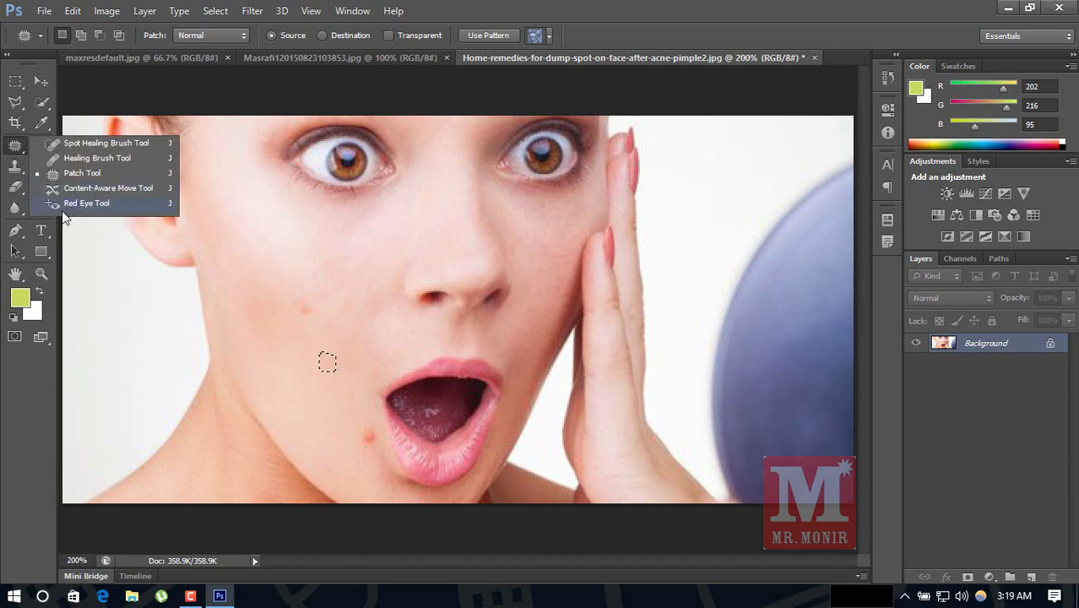
{"action": "left_click", "coordinate": [124, 190]}
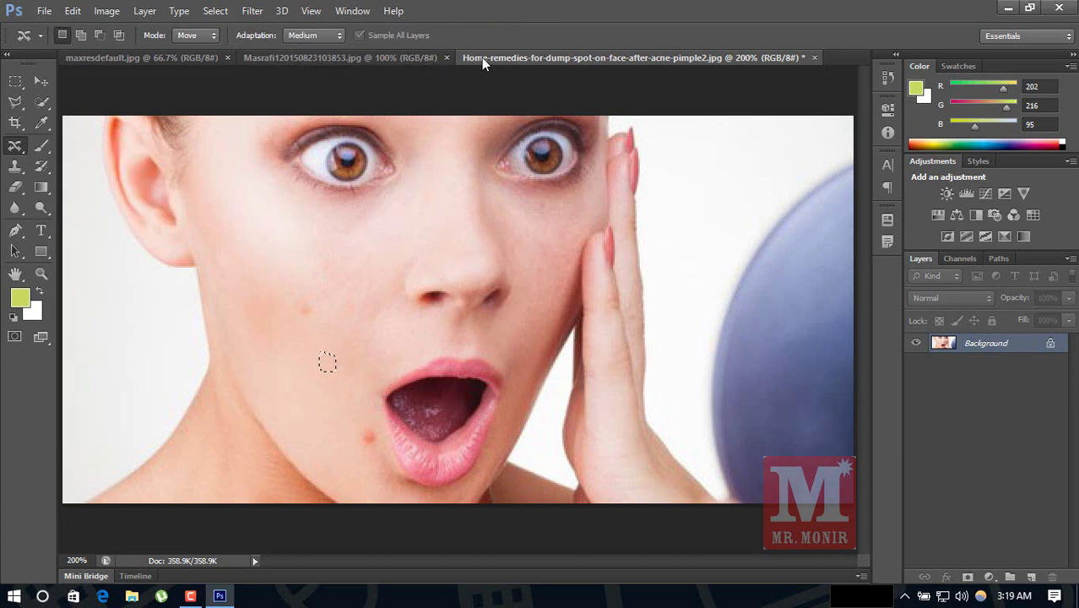
{"action": "left_click", "coordinate": [398, 51]}
{"action": "mouse_move", "coordinate": [491, 179]}
{"action": "left_mouse_down"}
{"action": "mouse_move", "coordinate": [460, 256]}
{"action": "mouse_move", "coordinate": [480, 174]}
{"action": "mouse_move", "coordinate": [492, 179]}
{"action": "left_mouse_up"}
{"action": "left_click_drag", "start_coordinate": [540, 236], "coordinate": [430, 207]}
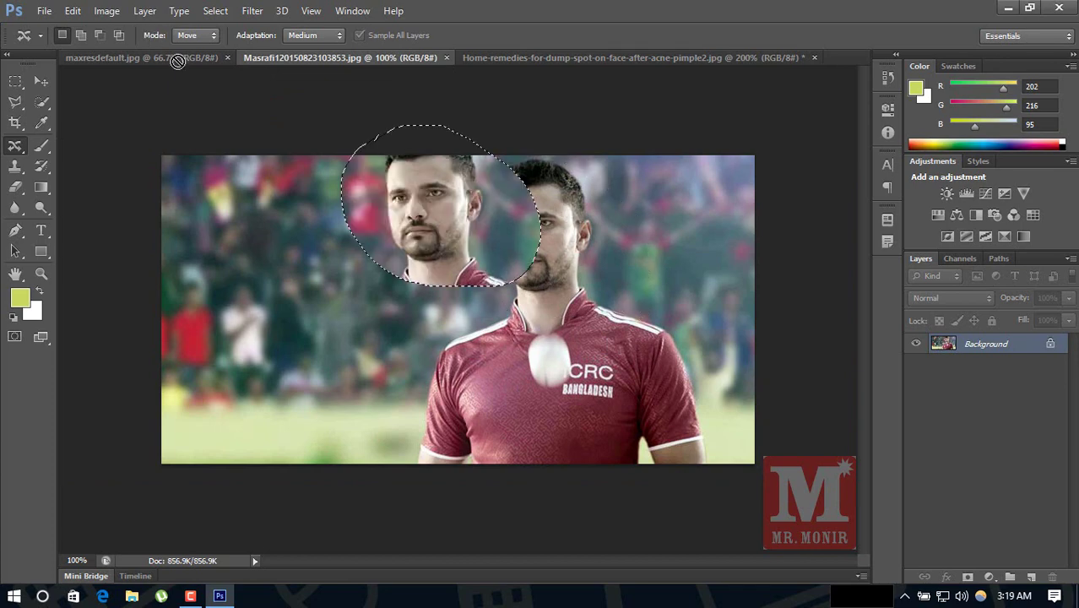
- Paste the cricketer's head as Layer 1 over the woman's face photo
{"action": "left_click", "coordinate": [178, 59]}
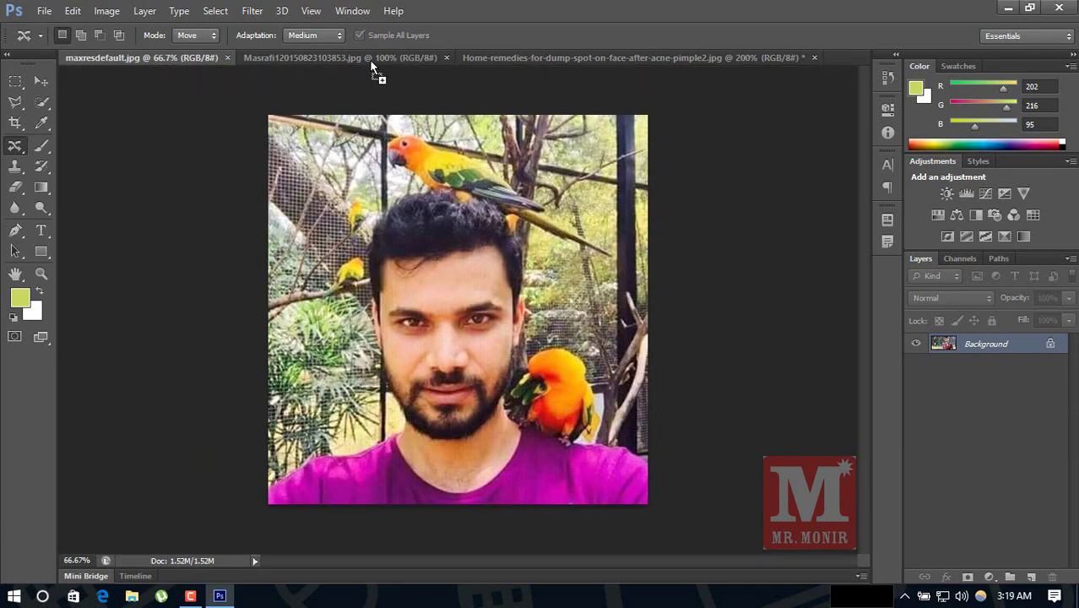
{"action": "left_click", "coordinate": [568, 59]}
{"action": "key", "text": "ctrl+v"}
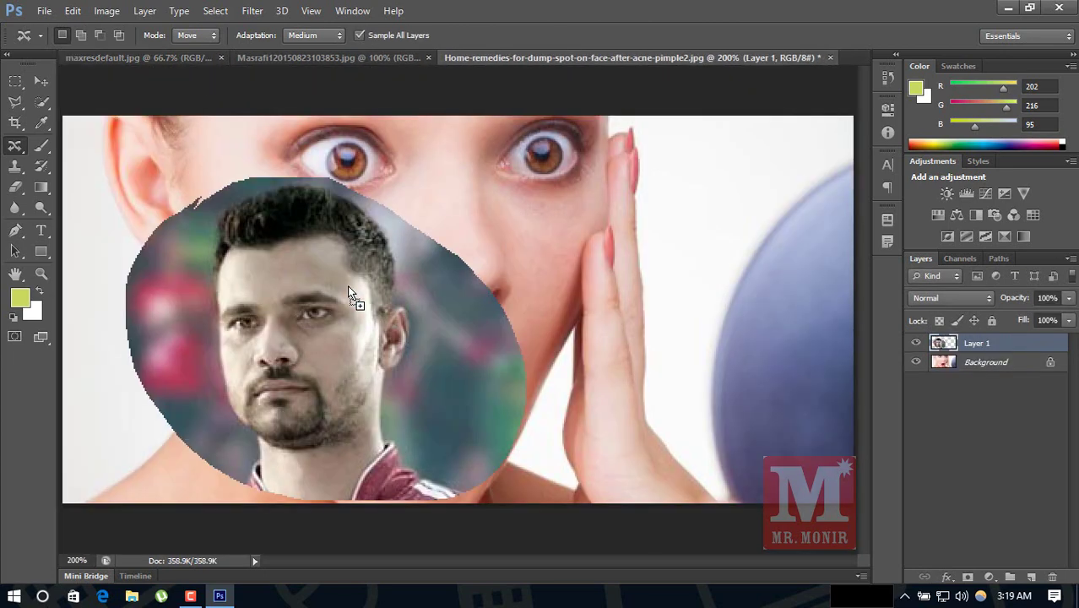
{"action": "left_click", "coordinate": [309, 304]}
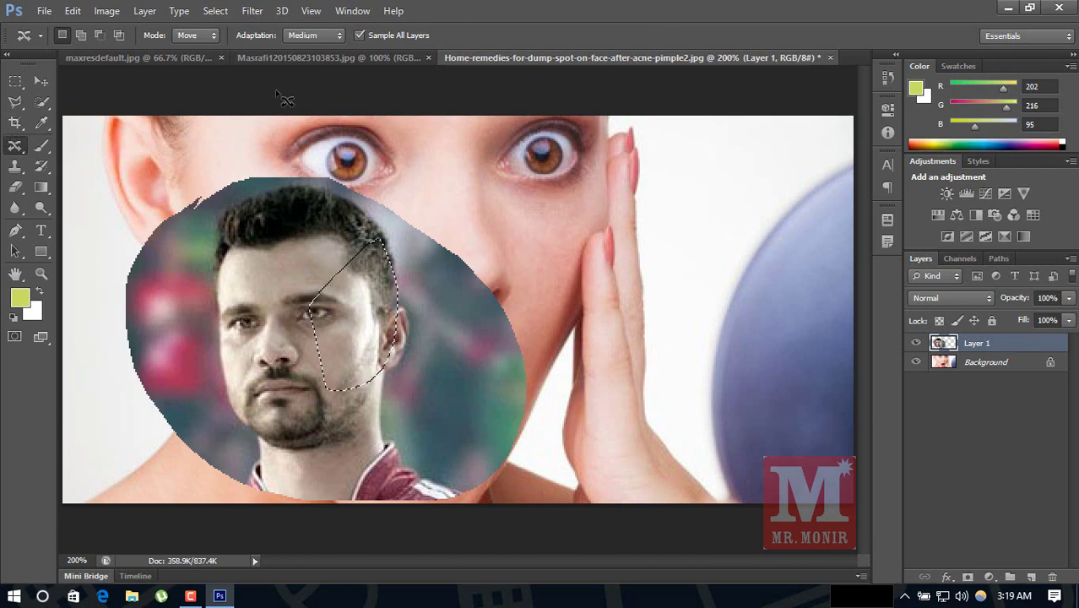
{"action": "left_click", "coordinate": [148, 57]}
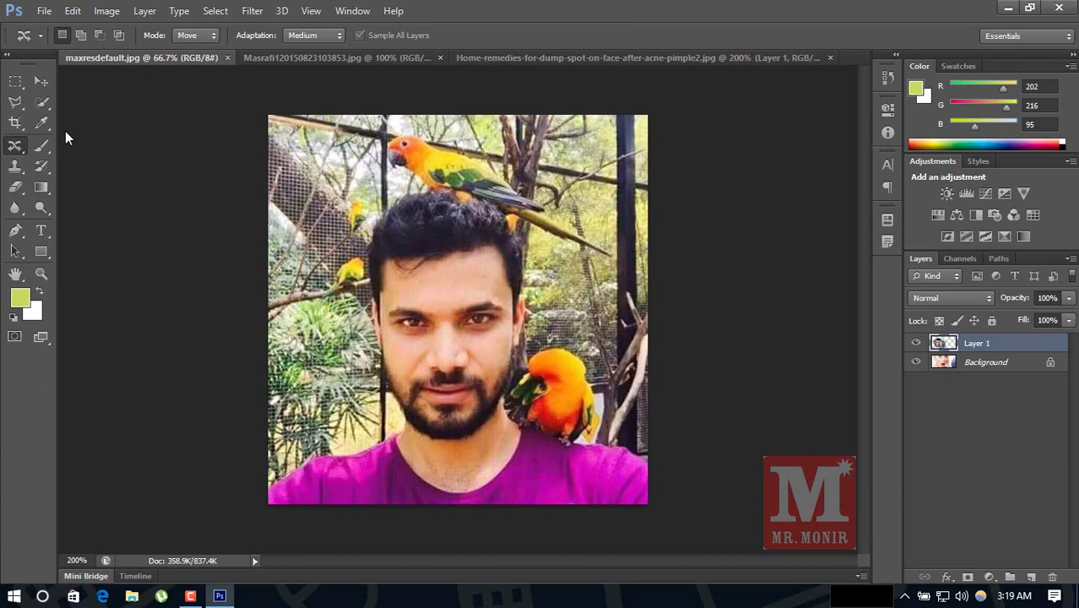
- Close the parrots, maxresdefault and face photos, discarding unsaved changes
{"action": "right_click", "coordinate": [17, 147]}
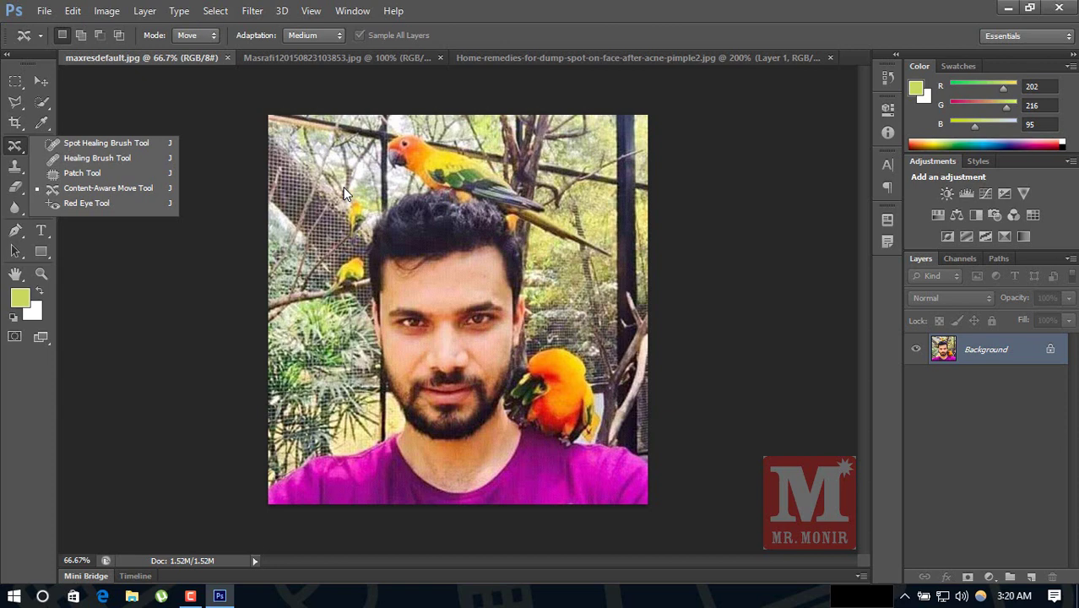
{"action": "left_click", "coordinate": [34, 9]}
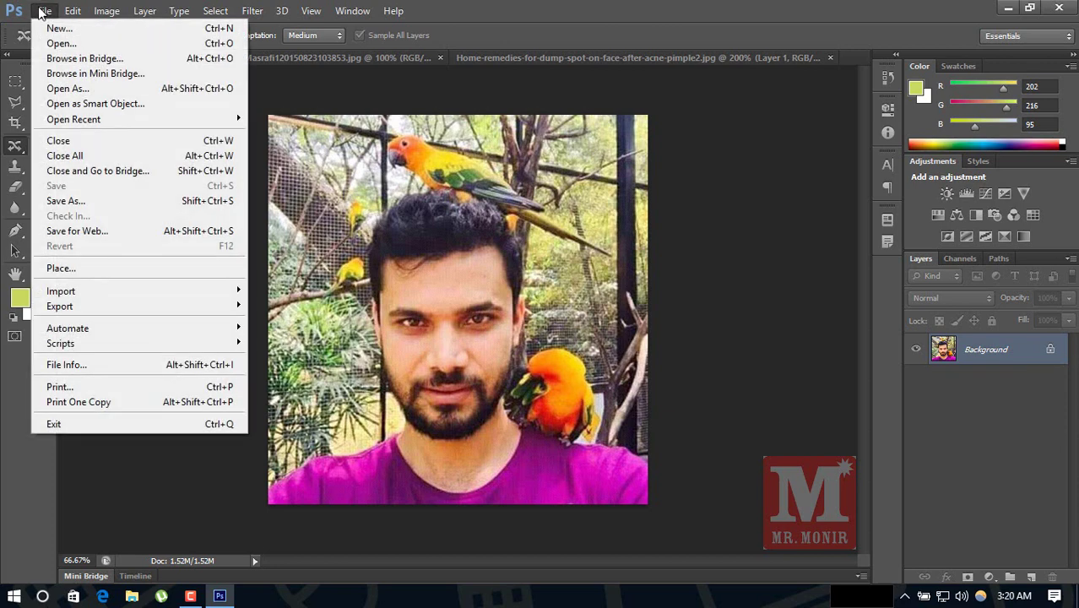
{"action": "left_click", "coordinate": [179, 11]}
{"action": "left_click", "coordinate": [372, 78]}
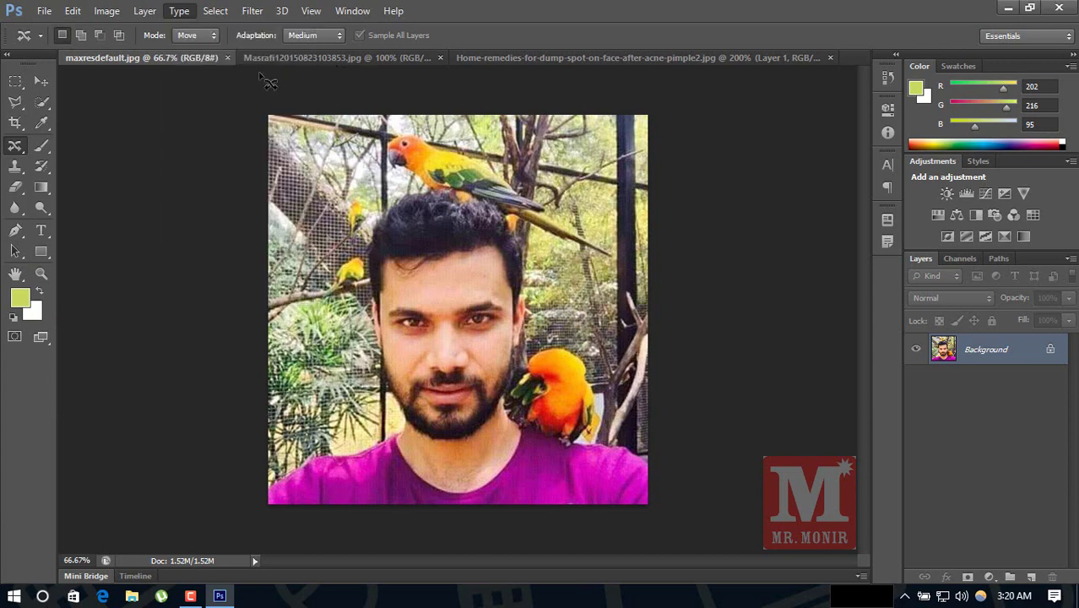
{"action": "left_click", "coordinate": [226, 60]}
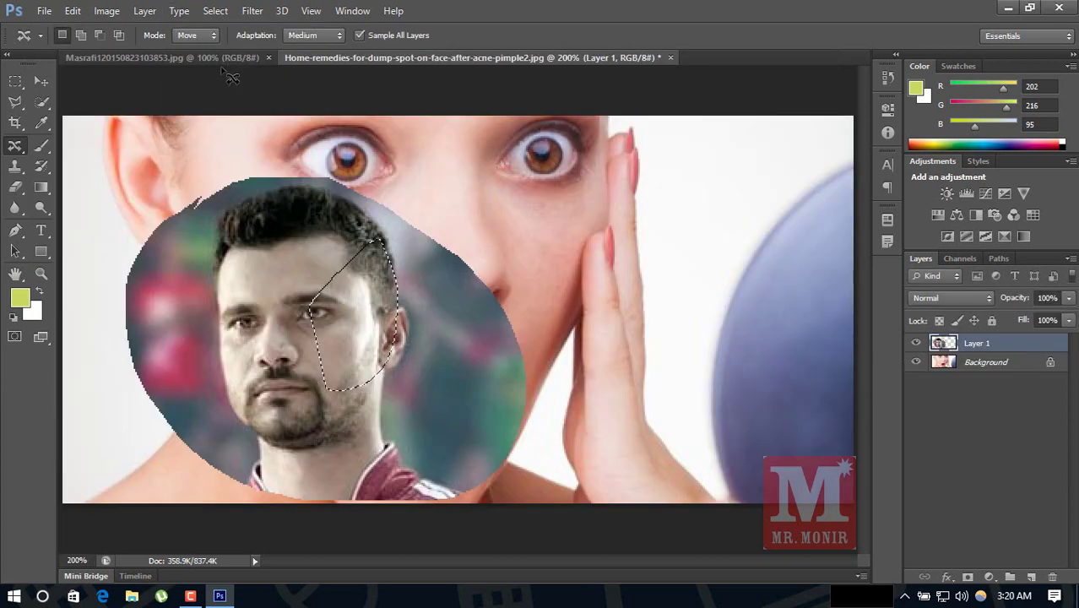
{"action": "left_click", "coordinate": [268, 58]}
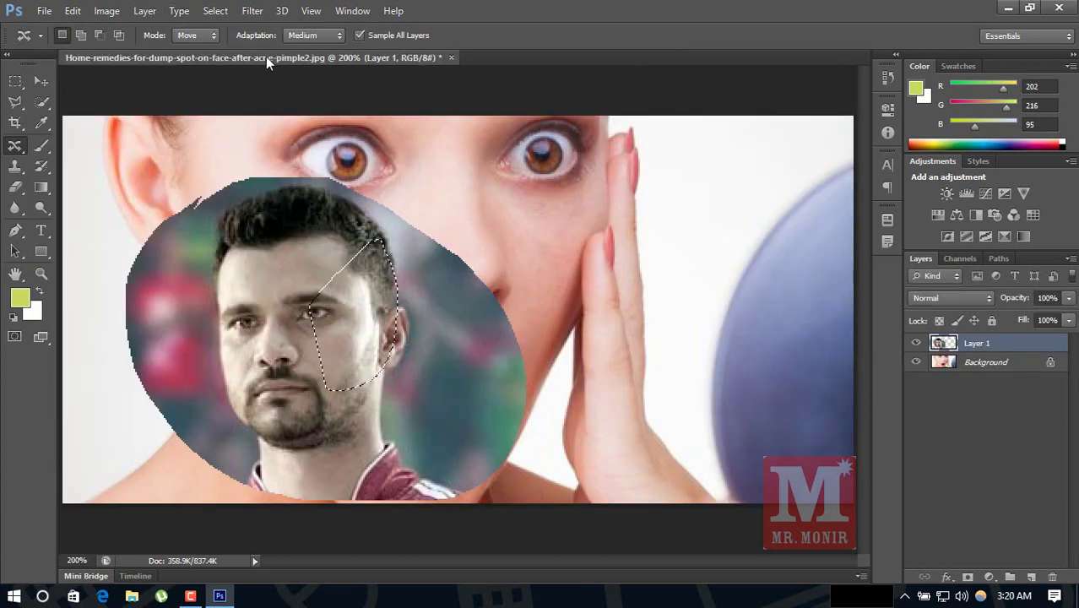
{"action": "left_click", "coordinate": [451, 58]}
{"action": "left_click", "coordinate": [557, 236]}
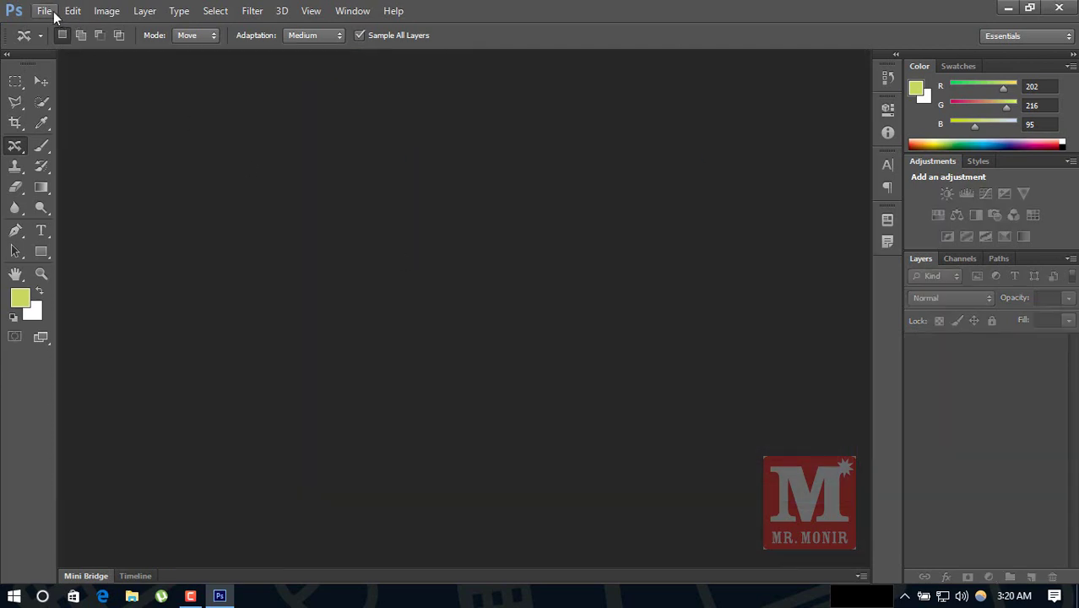
- Open RedEye-girl.jpg from the Desktop
{"action": "left_click", "coordinate": [53, 11]}
{"action": "left_click", "coordinate": [63, 45]}
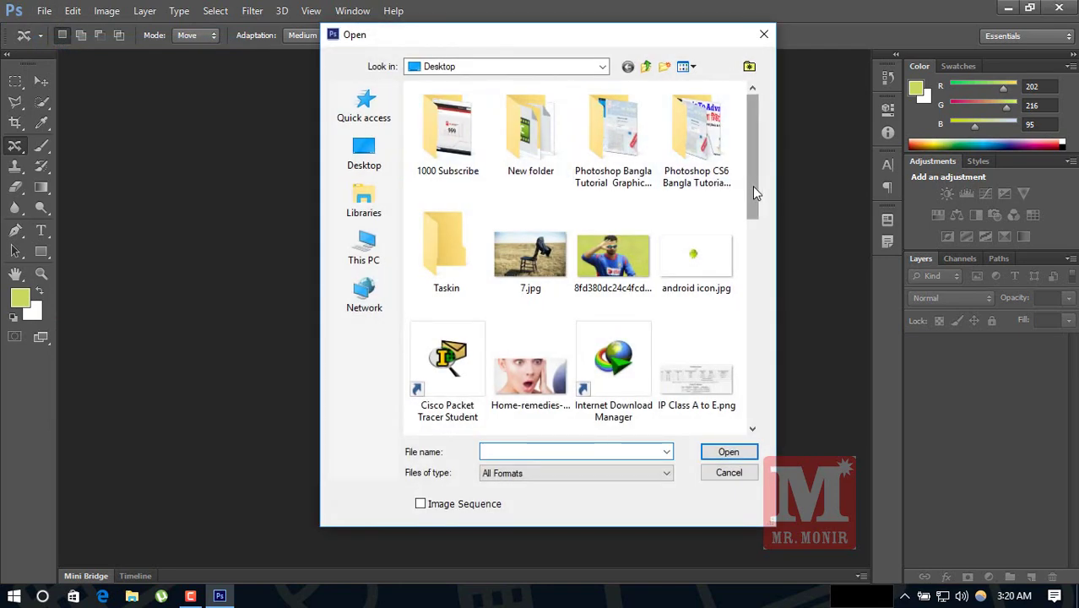
{"action": "left_click_drag", "start_coordinate": [754, 189], "coordinate": [750, 393]}
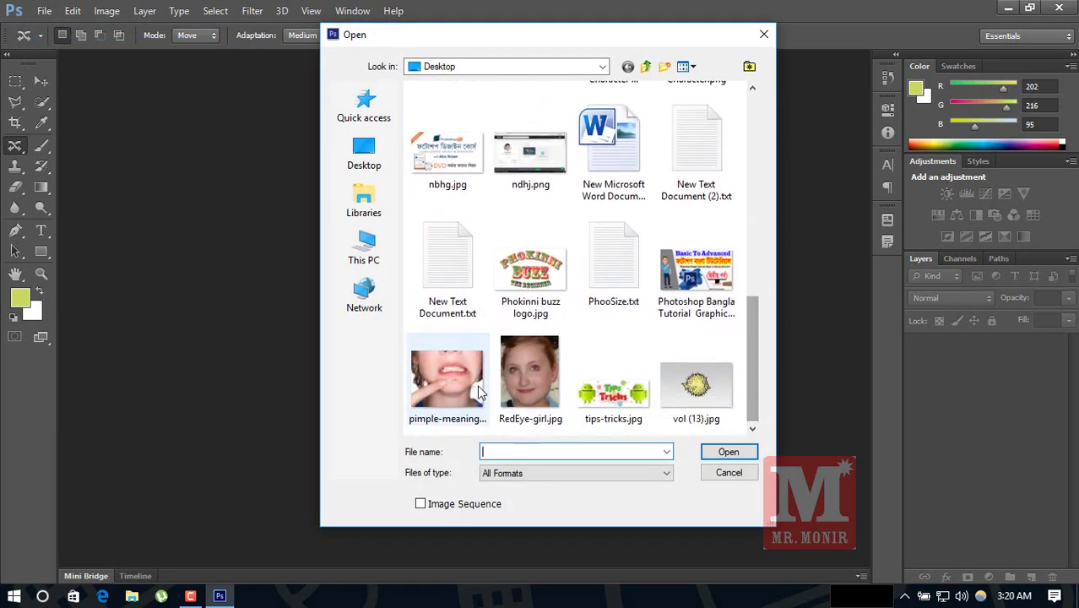
{"action": "left_click", "coordinate": [528, 381]}
{"action": "left_click", "coordinate": [717, 458]}
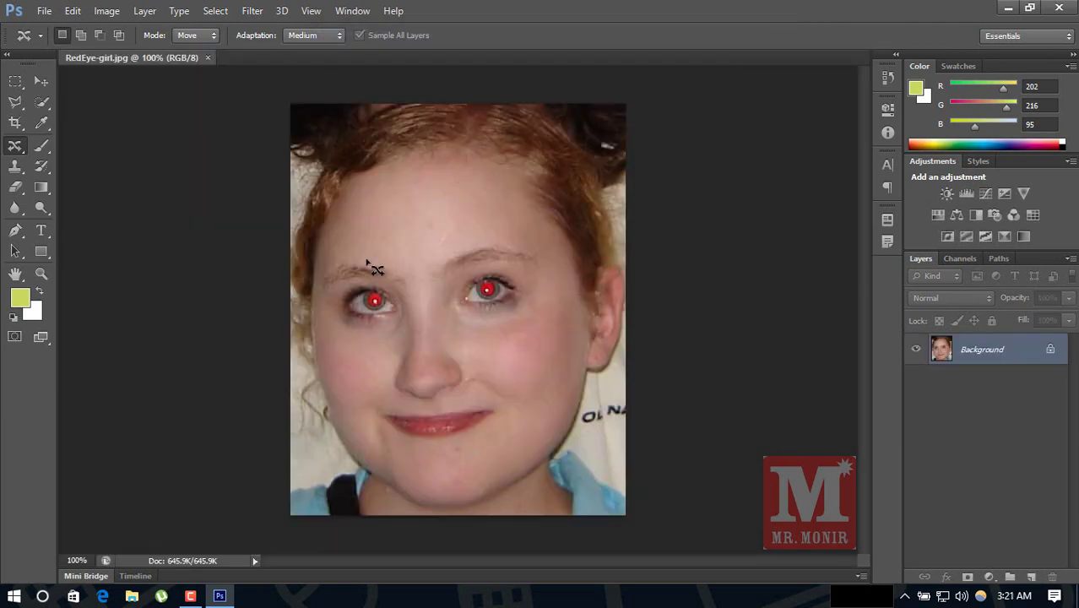
- Select the Red Eye Tool and set the foreground colour to black
{"action": "right_click", "coordinate": [15, 147]}
{"action": "left_click", "coordinate": [89, 204]}
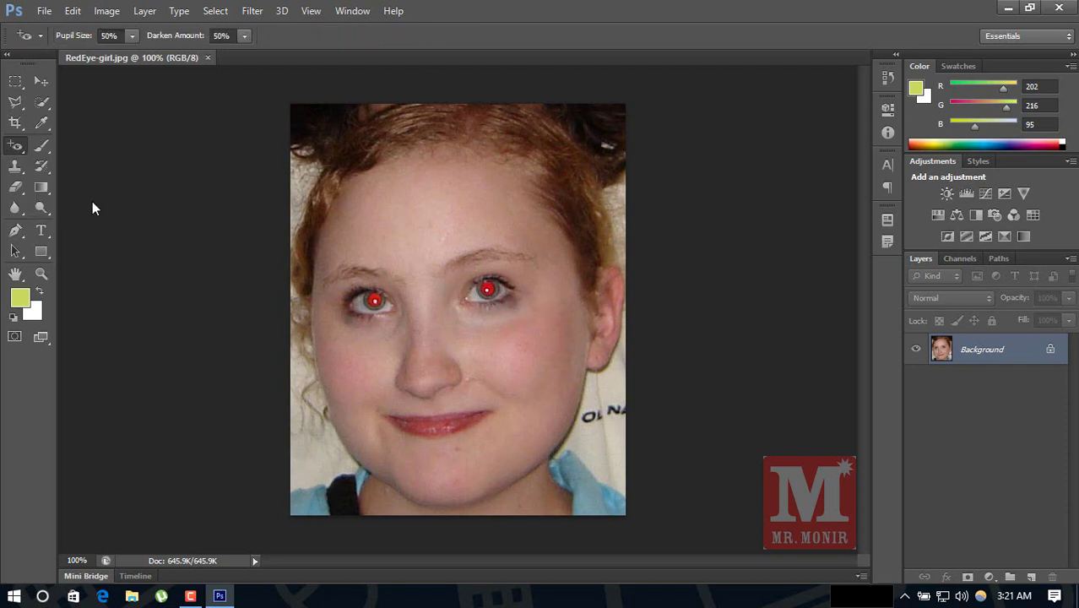
{"action": "left_click", "coordinate": [21, 304]}
{"action": "left_click_drag", "start_coordinate": [767, 311], "coordinate": [797, 323]}
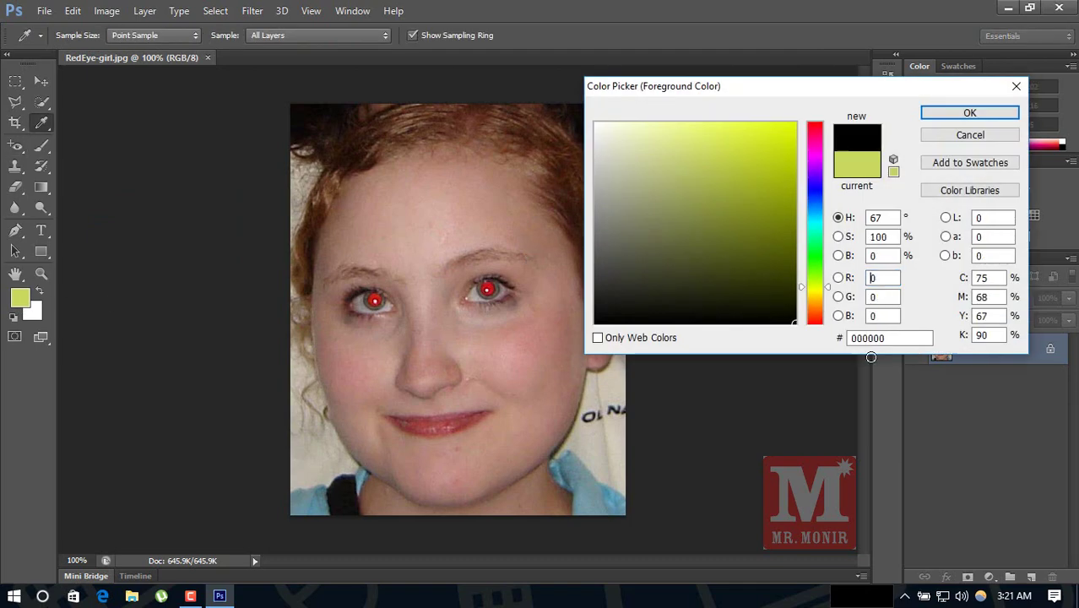
{"action": "left_click", "coordinate": [970, 112]}
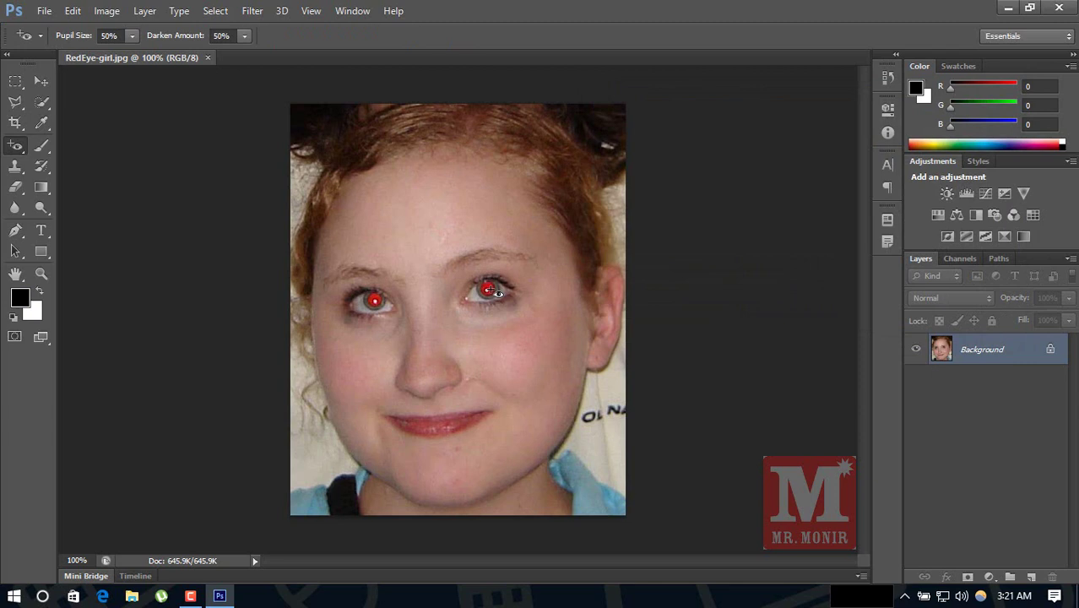
- At 200% zoom, remove the red glare from both pupils, then return to 100%
{"action": "key", "text": "ctrl+plus"}
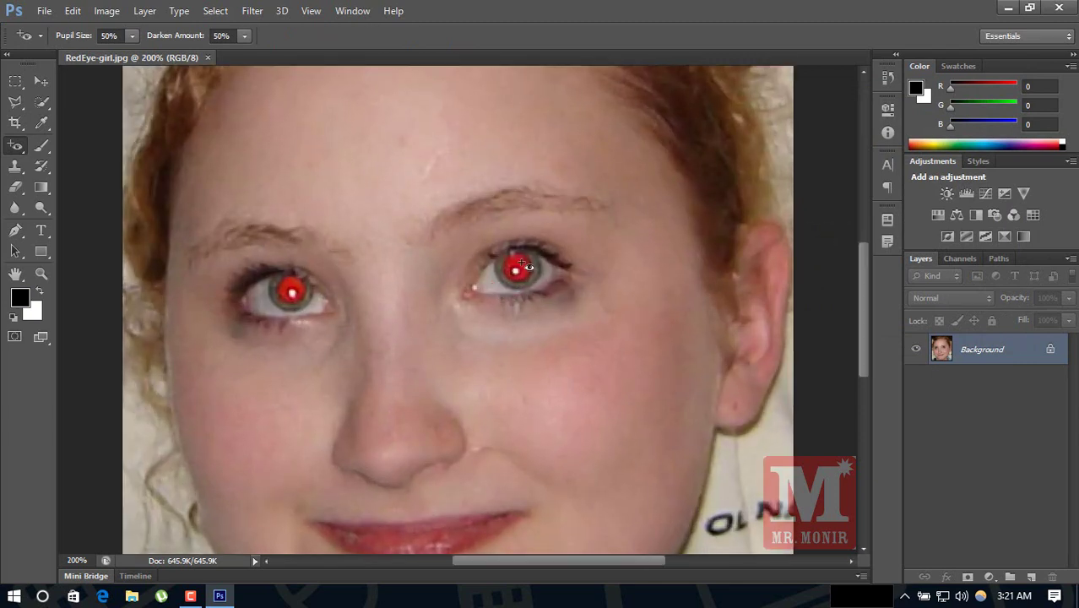
{"action": "left_click", "coordinate": [522, 265]}
{"action": "left_click", "coordinate": [293, 286]}
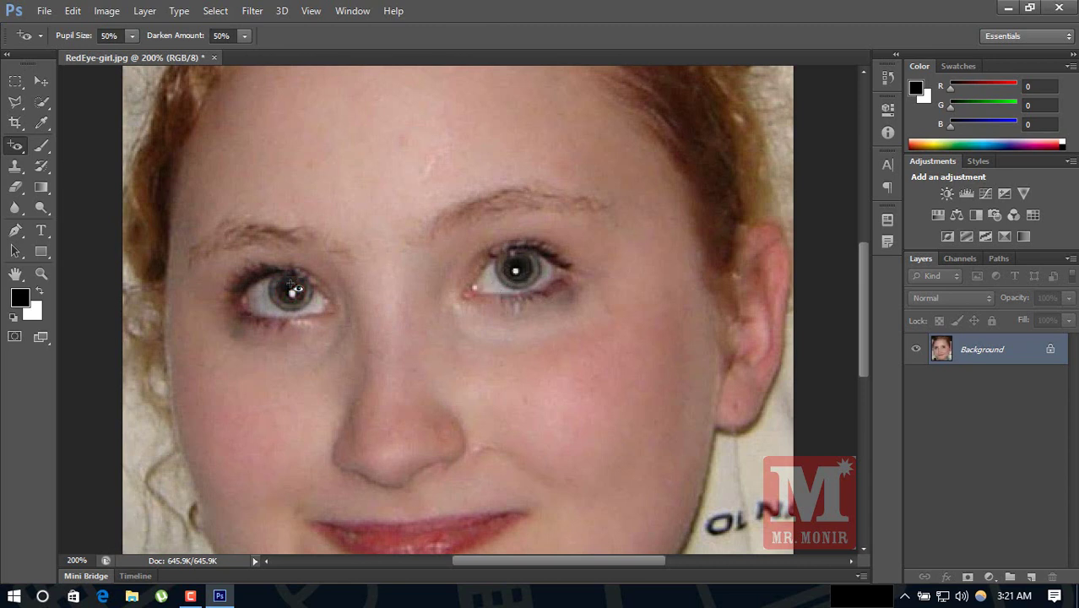
{"action": "key", "text": "ctrl+minus"}
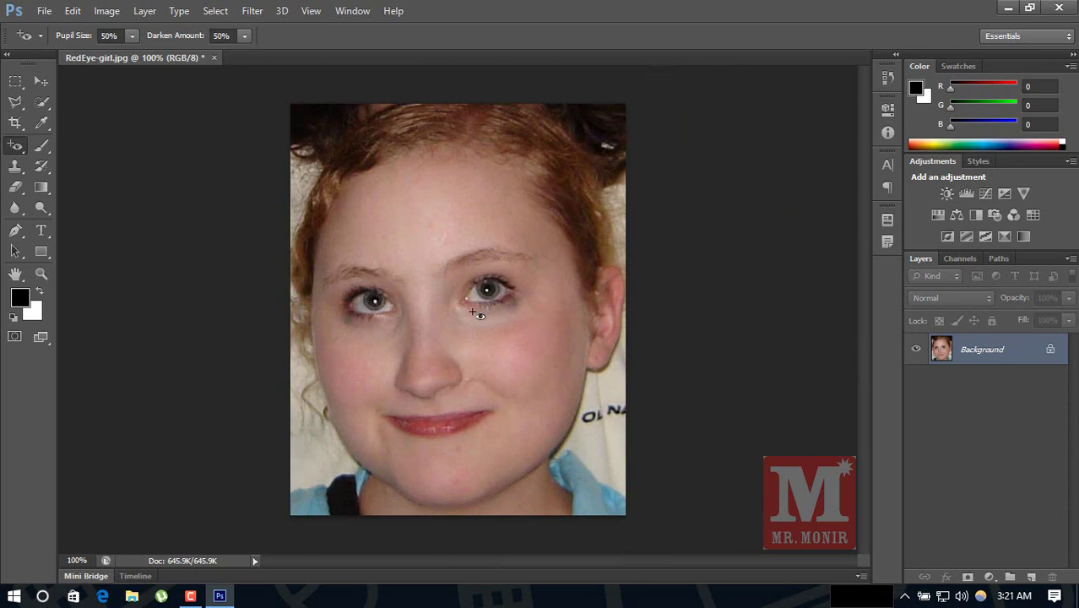
- Paint a black blob over the girl's forehead and eyes with a 60 px soft brush
{"action": "left_click", "coordinate": [42, 150]}
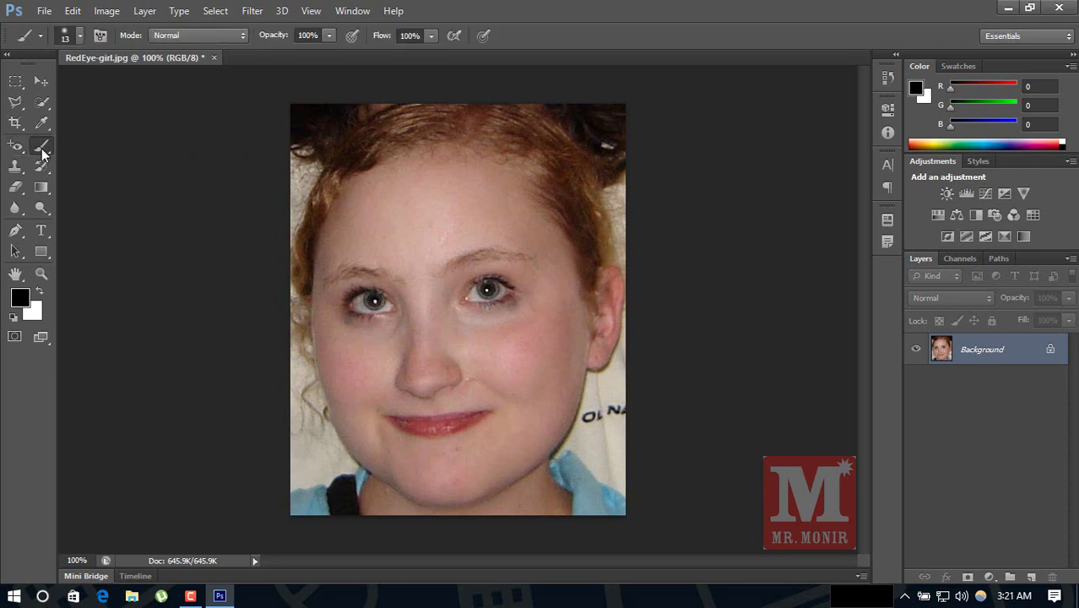
{"action": "right_click", "coordinate": [41, 150]}
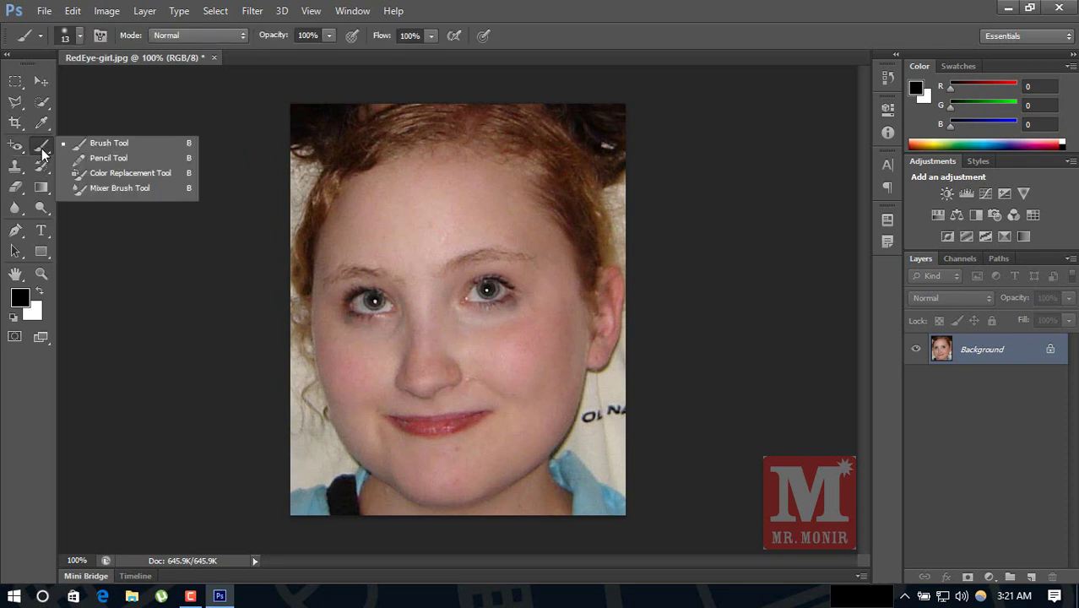
{"action": "left_click", "coordinate": [99, 149]}
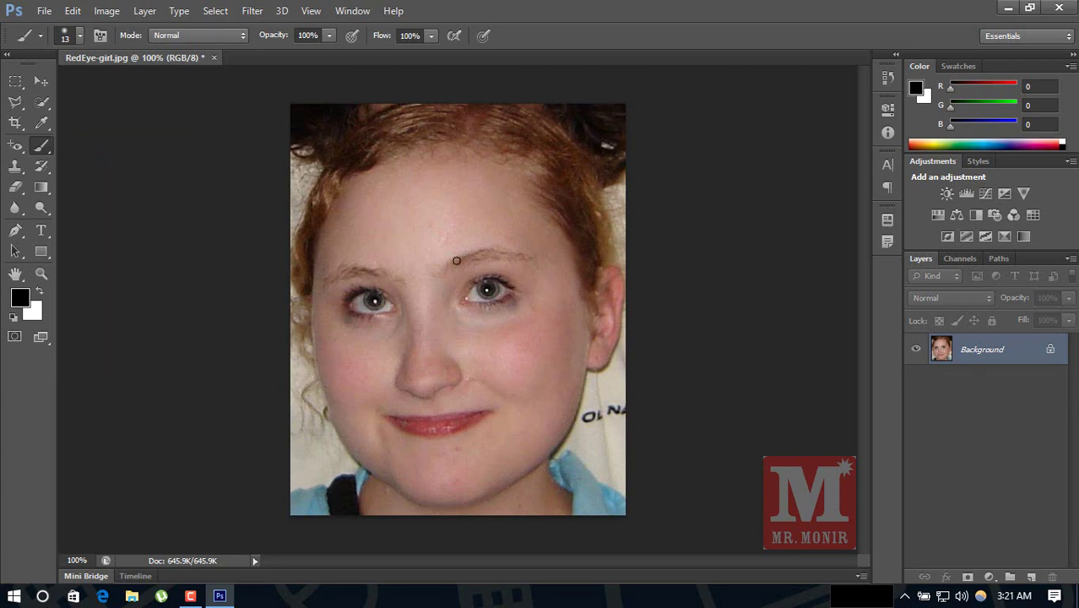
{"action": "key", "text": "bracketright"}
{"action": "left_click", "coordinate": [79, 36]}
{"action": "left_click", "coordinate": [70, 83]}
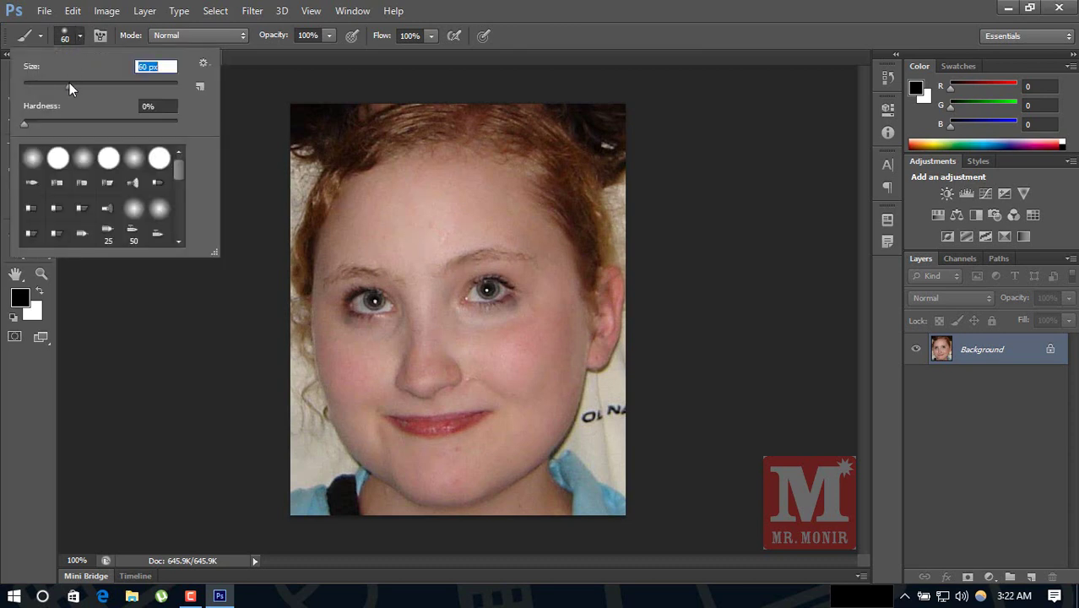
{"action": "right_click", "coordinate": [249, 126]}
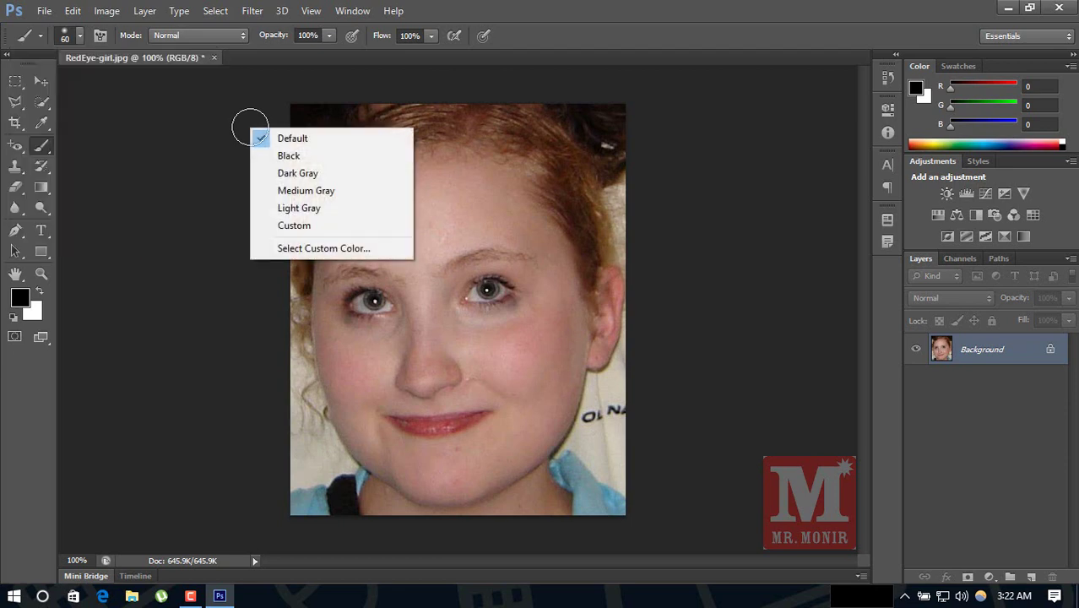
{"action": "left_click", "coordinate": [204, 128]}
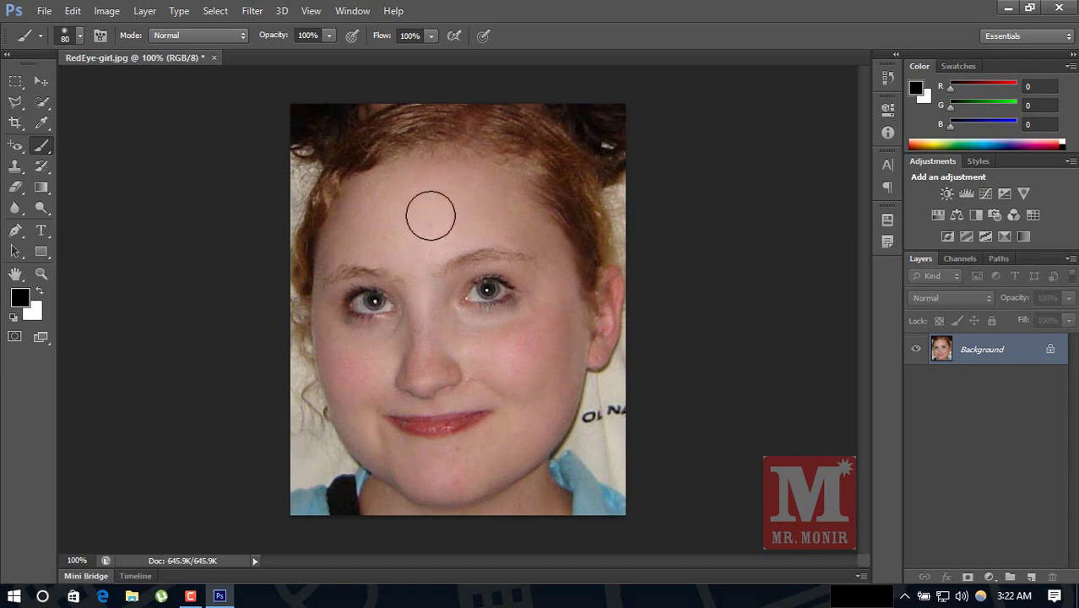
{"action": "left_click_drag", "start_coordinate": [463, 193], "coordinate": [363, 308]}
{"action": "left_click_drag", "start_coordinate": [430, 167], "coordinate": [477, 236]}
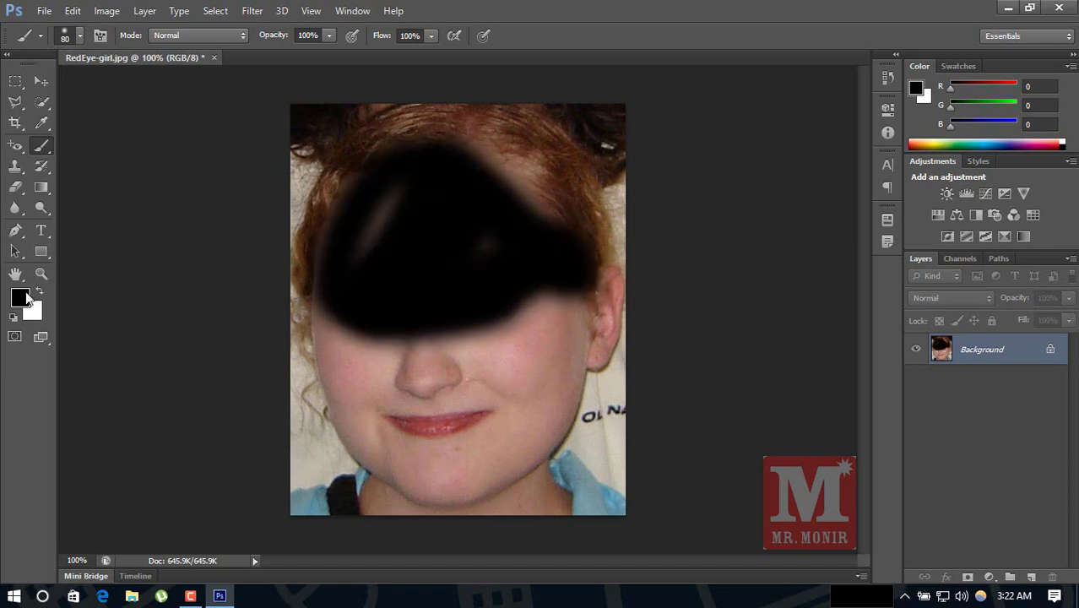
- Paint olive green 808747 over the blob, then dab faint green near the cheek at 28% opacity
{"action": "key", "text": "i"}
{"action": "left_click", "coordinate": [20, 297]}
{"action": "left_click", "coordinate": [690, 217]}
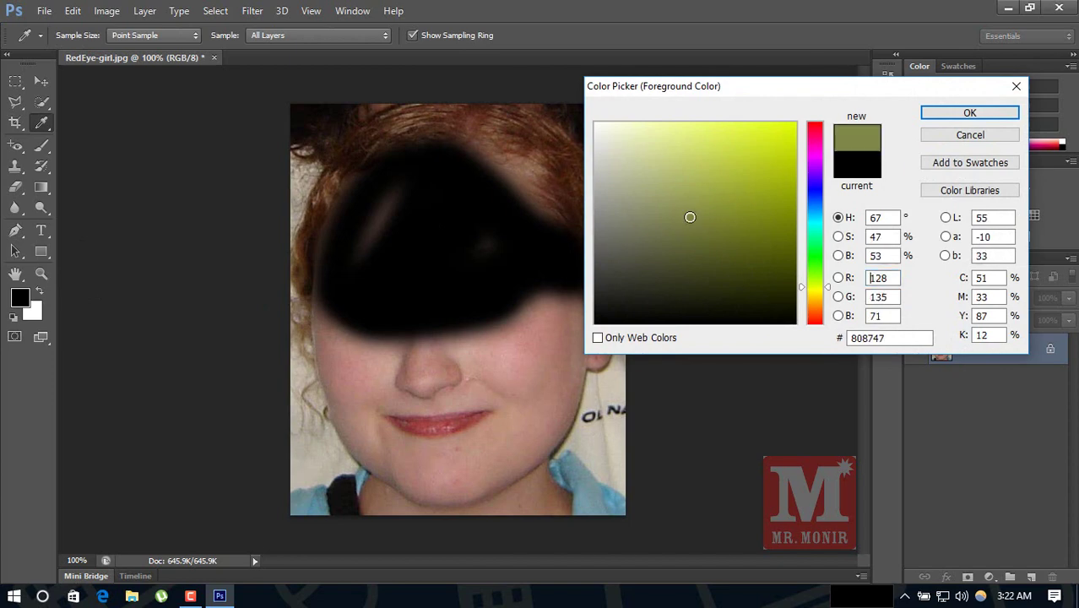
{"action": "left_click", "coordinate": [931, 118]}
{"action": "key", "text": "b"}
{"action": "mouse_move", "coordinate": [525, 269]}
{"action": "left_mouse_down"}
{"action": "mouse_move", "coordinate": [520, 179]}
{"action": "mouse_move", "coordinate": [507, 250]}
{"action": "mouse_move", "coordinate": [530, 221]}
{"action": "mouse_move", "coordinate": [455, 291]}
{"action": "left_mouse_up"}
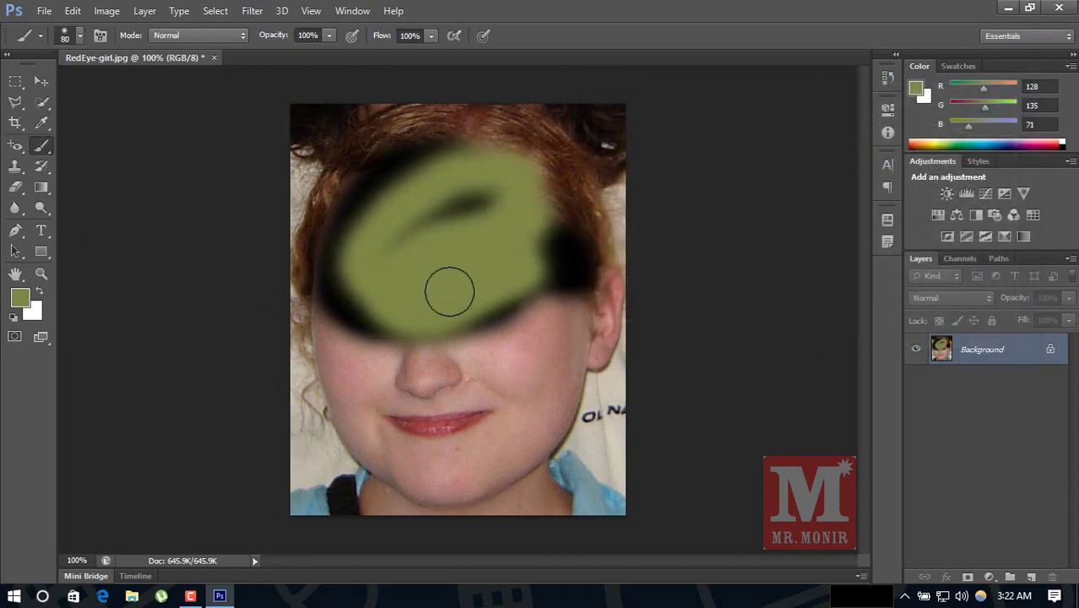
{"action": "left_click", "coordinate": [329, 40]}
{"action": "left_click", "coordinate": [271, 54]}
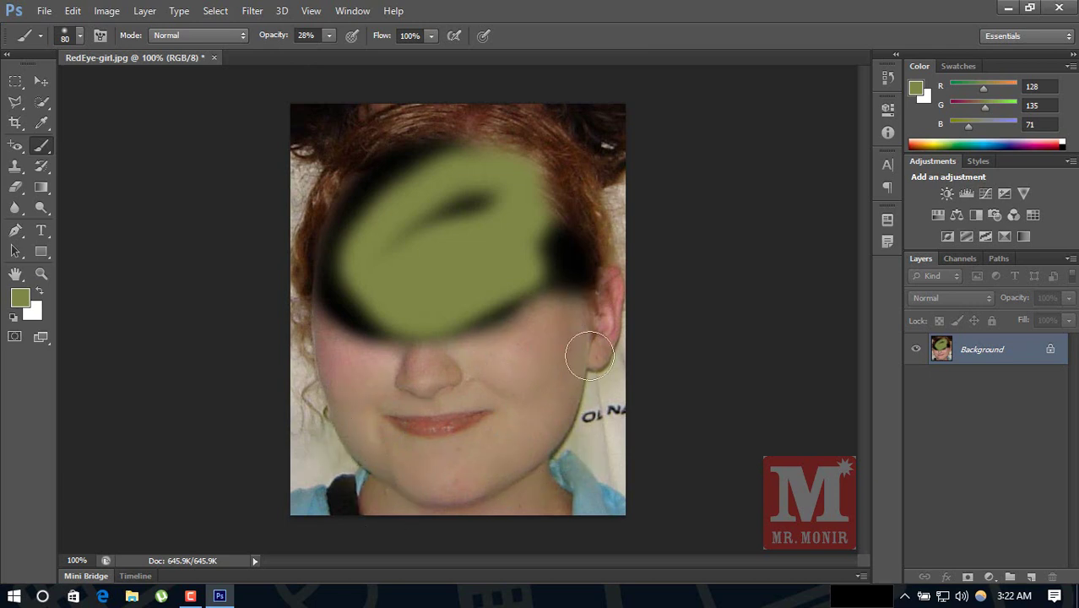
{"action": "left_click", "coordinate": [345, 498]}
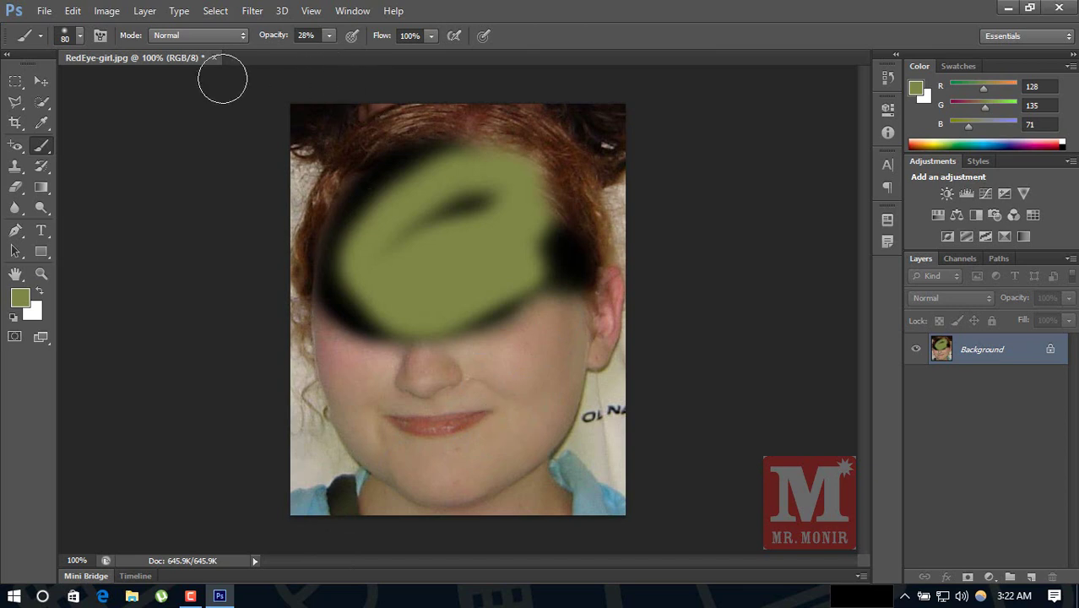
- Create a new blank document, Untitled-1
{"action": "key", "text": "shift+b"}
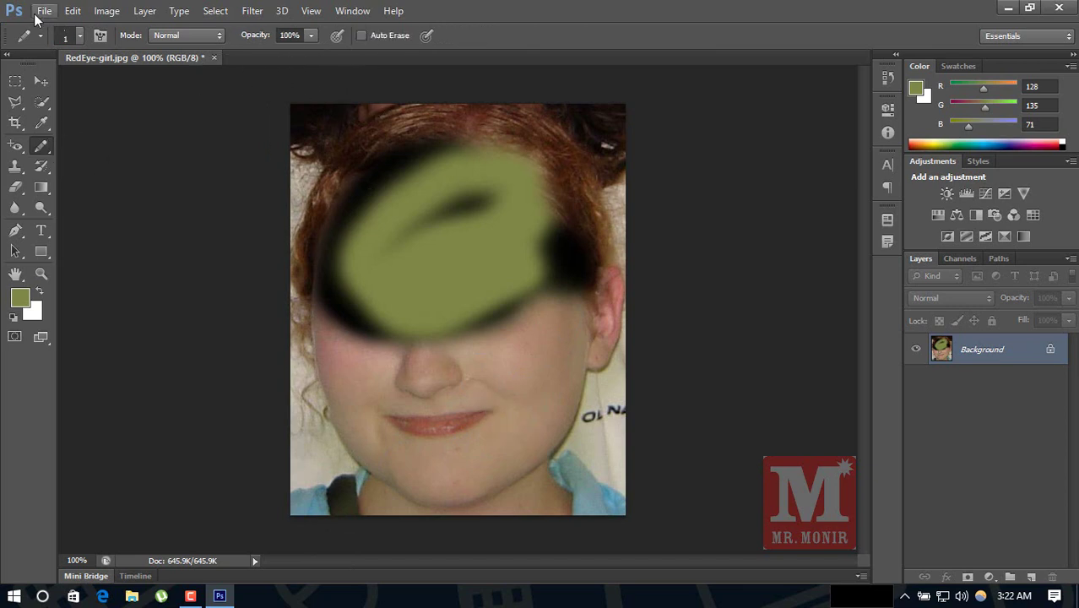
{"action": "left_click", "coordinate": [44, 10]}
{"action": "left_click", "coordinate": [67, 32]}
{"action": "left_click", "coordinate": [660, 210]}
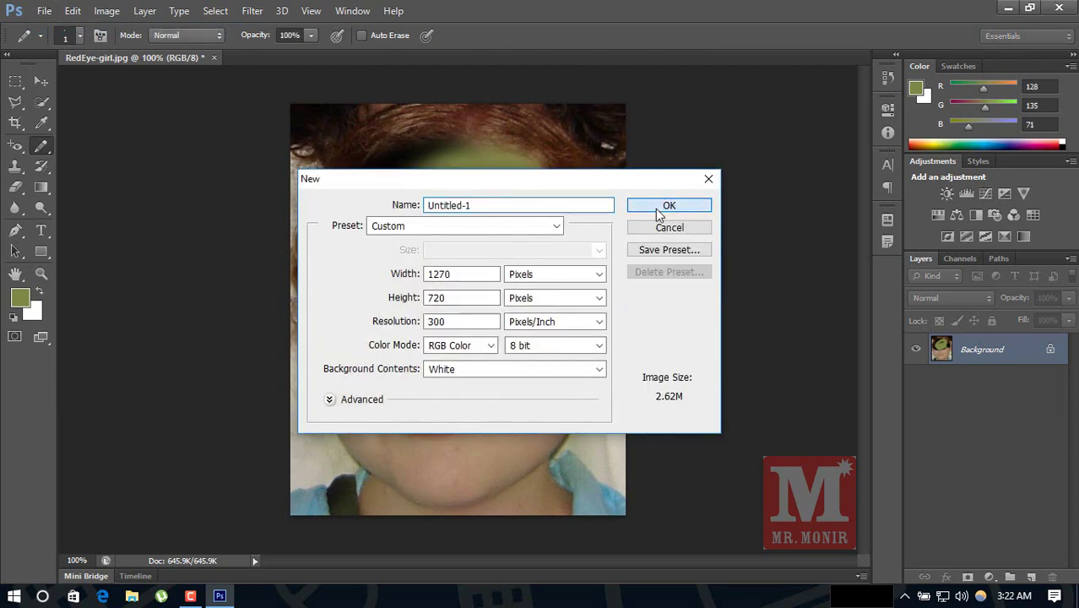
- Choose the 74 px leaf brush tip and set the foreground colour to saturated green
{"action": "right_click", "coordinate": [43, 149]}
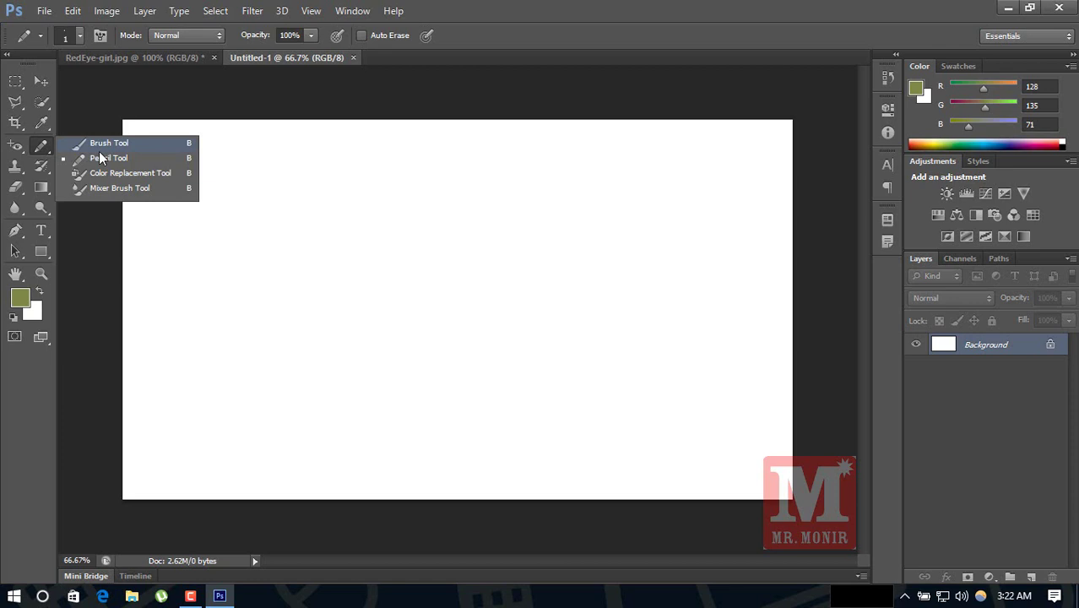
{"action": "left_click", "coordinate": [100, 149]}
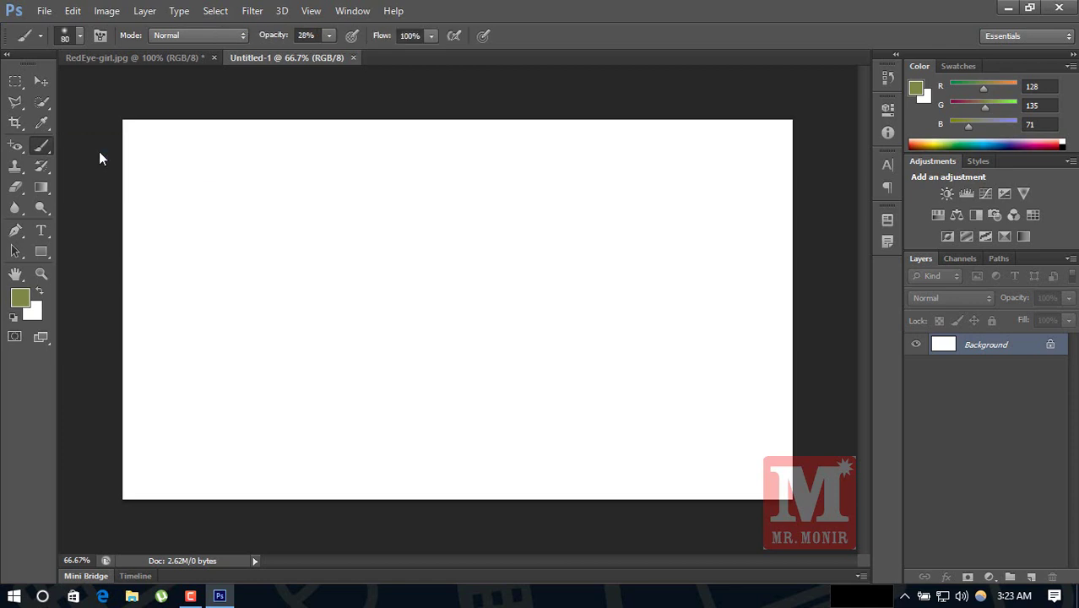
{"action": "left_click", "coordinate": [80, 35]}
{"action": "left_click_drag", "start_coordinate": [177, 170], "coordinate": [179, 221]}
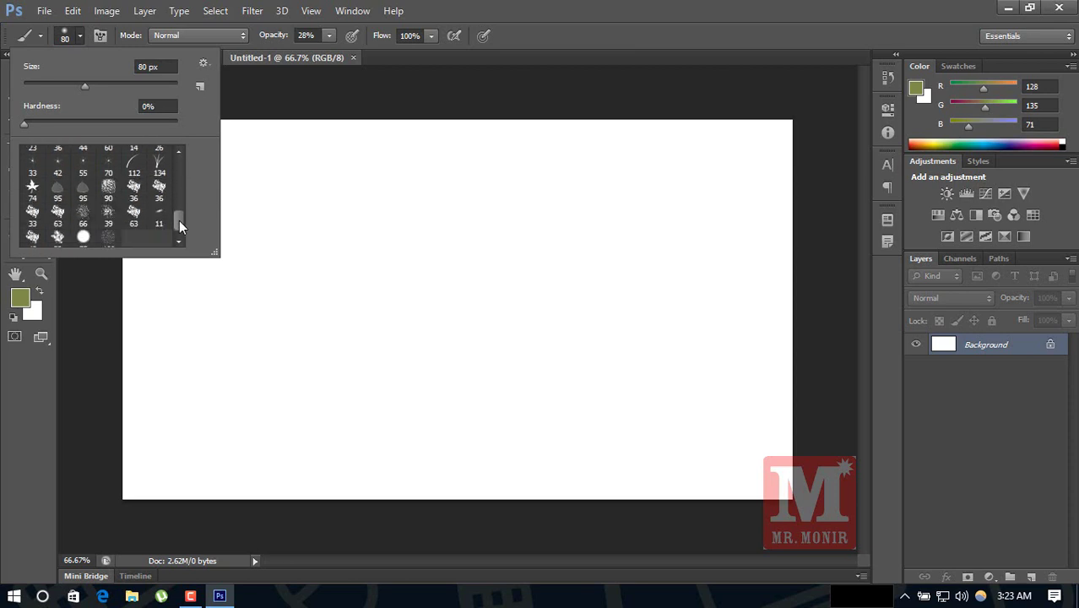
{"action": "left_click_drag", "start_coordinate": [178, 220], "coordinate": [179, 229]}
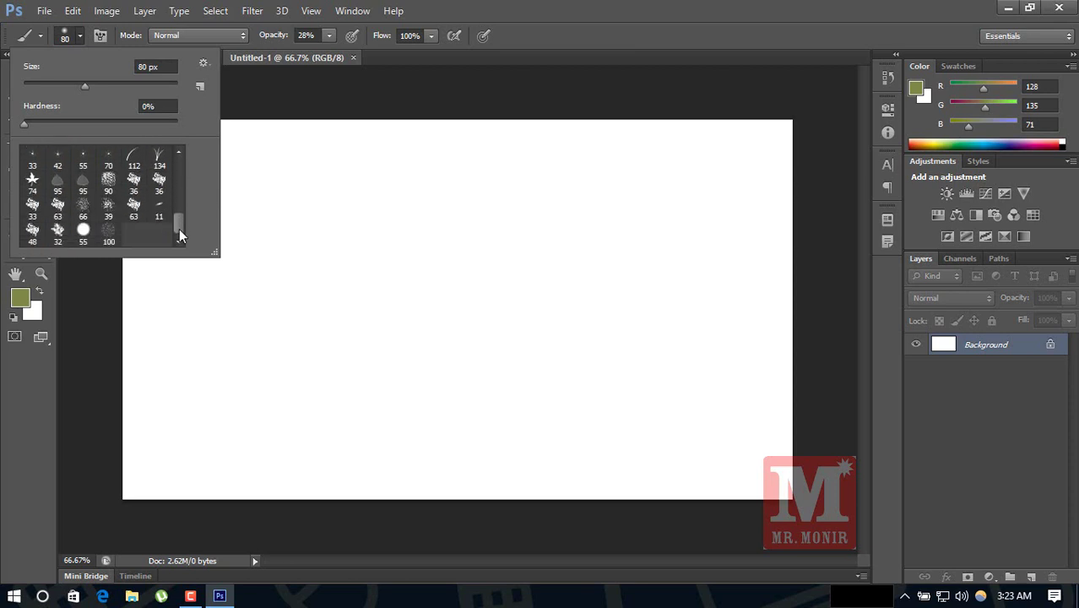
{"action": "left_click", "coordinate": [39, 188]}
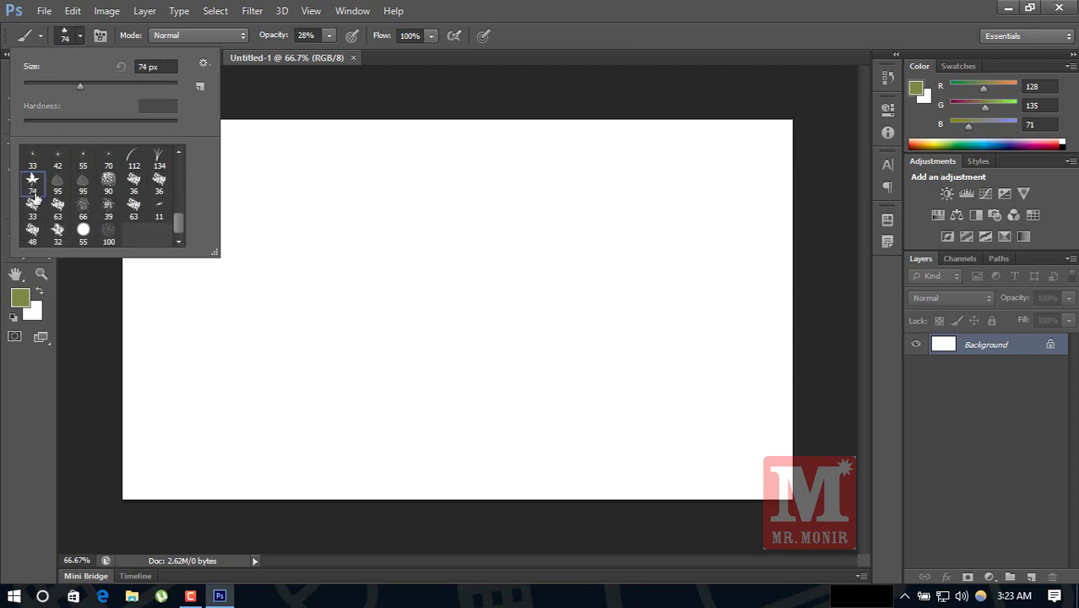
{"action": "left_click", "coordinate": [20, 298]}
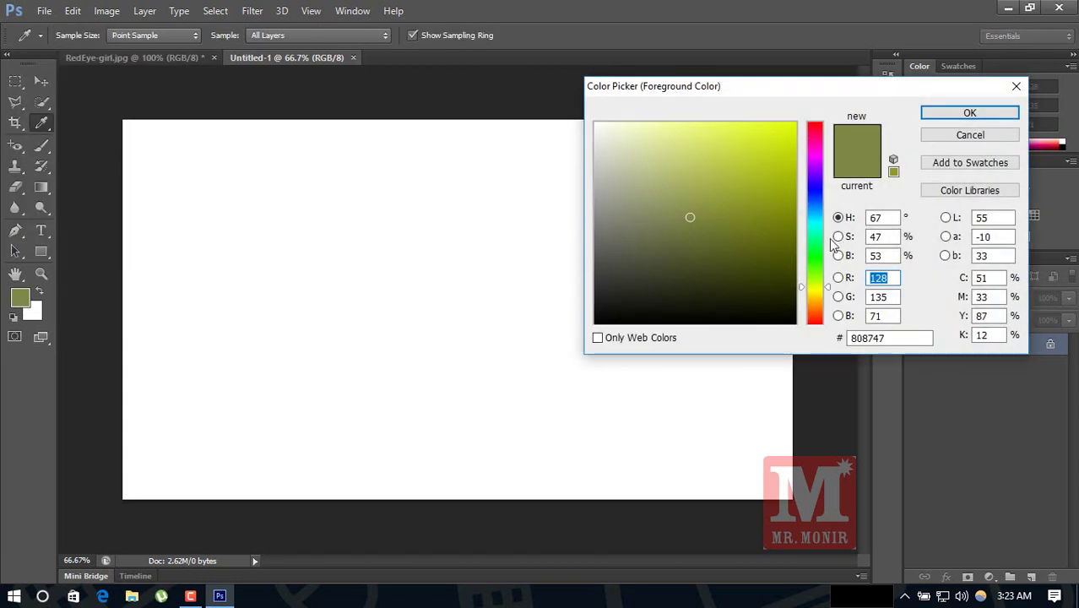
{"action": "left_click", "coordinate": [815, 259]}
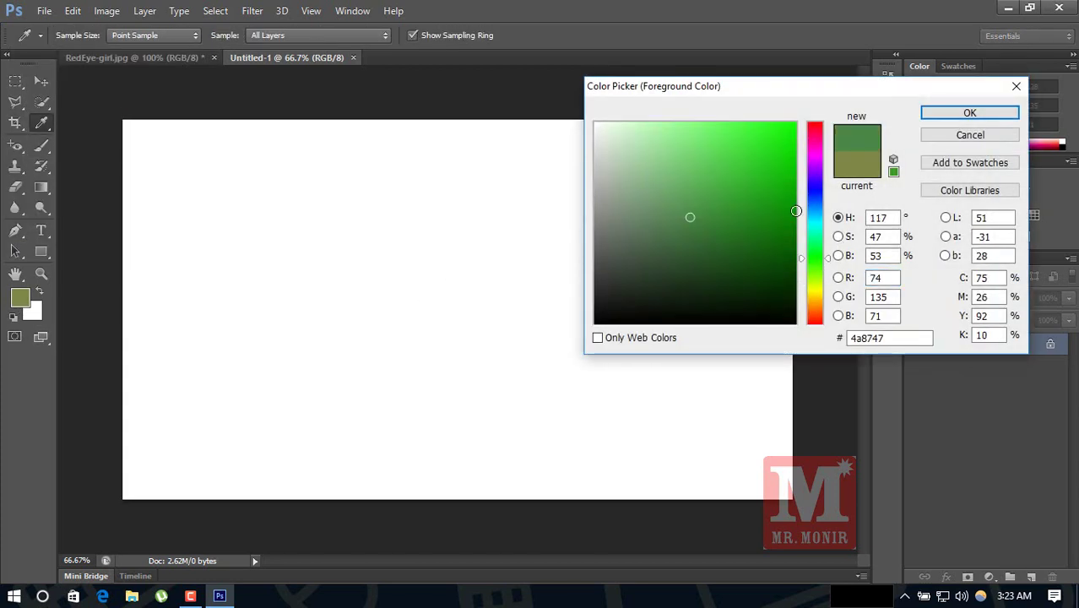
{"action": "left_click", "coordinate": [795, 211]}
{"action": "left_click", "coordinate": [992, 114]}
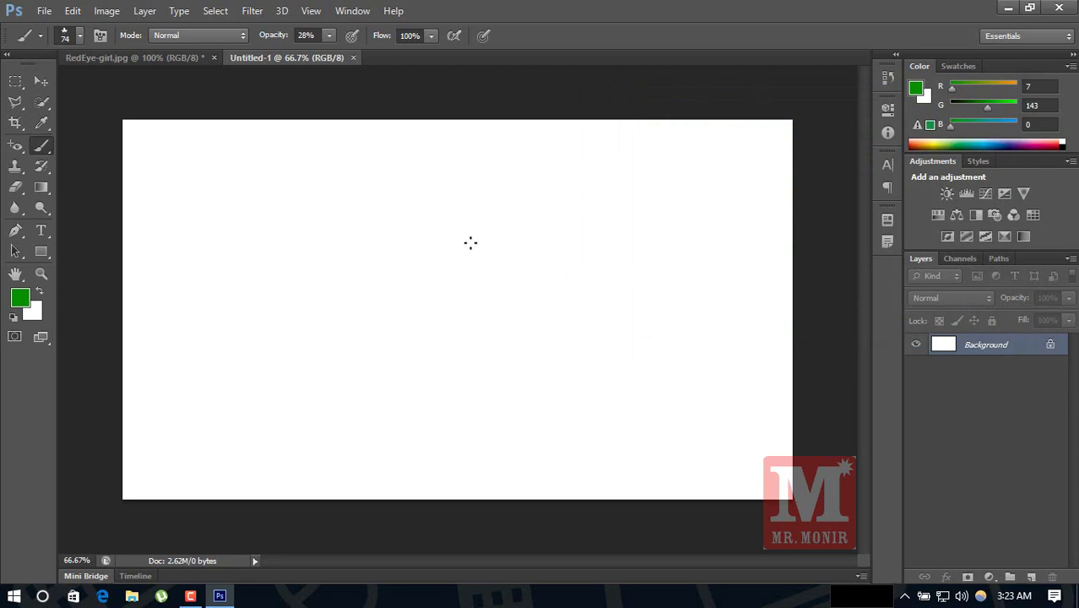
- Stamp green leaves at 28% then 100% opacity, plus large leaves at upper left and right
{"action": "left_click", "coordinate": [377, 260]}
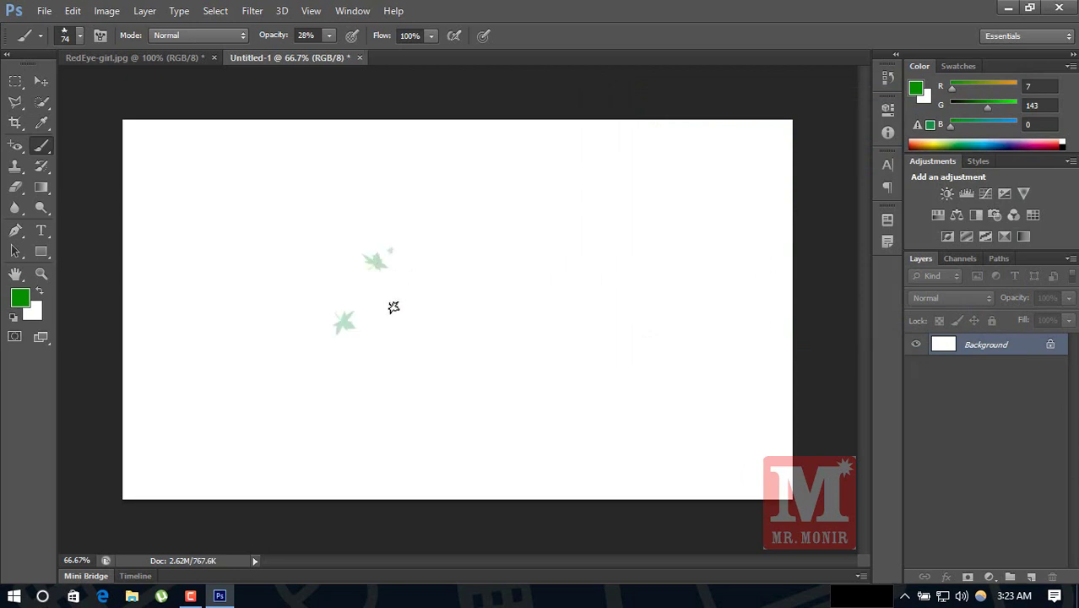
{"action": "left_click", "coordinate": [328, 35]}
{"action": "left_click_drag", "start_coordinate": [331, 55], "coordinate": [396, 55]}
{"action": "left_click", "coordinate": [494, 286]}
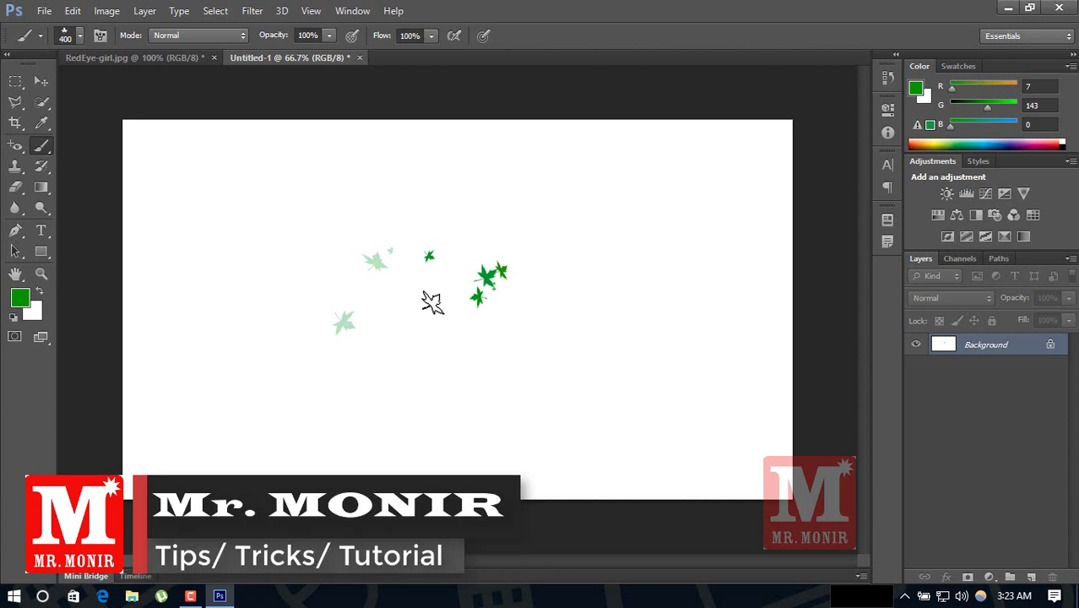
{"action": "left_click_drag", "start_coordinate": [253, 270], "coordinate": [279, 254]}
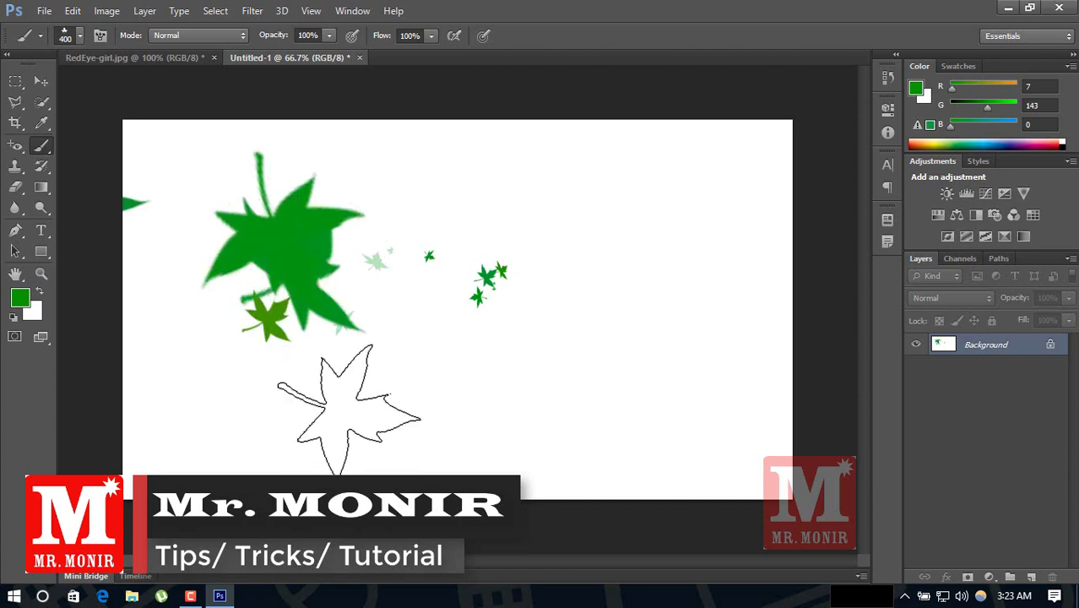
{"action": "left_click_drag", "start_coordinate": [578, 329], "coordinate": [578, 331]}
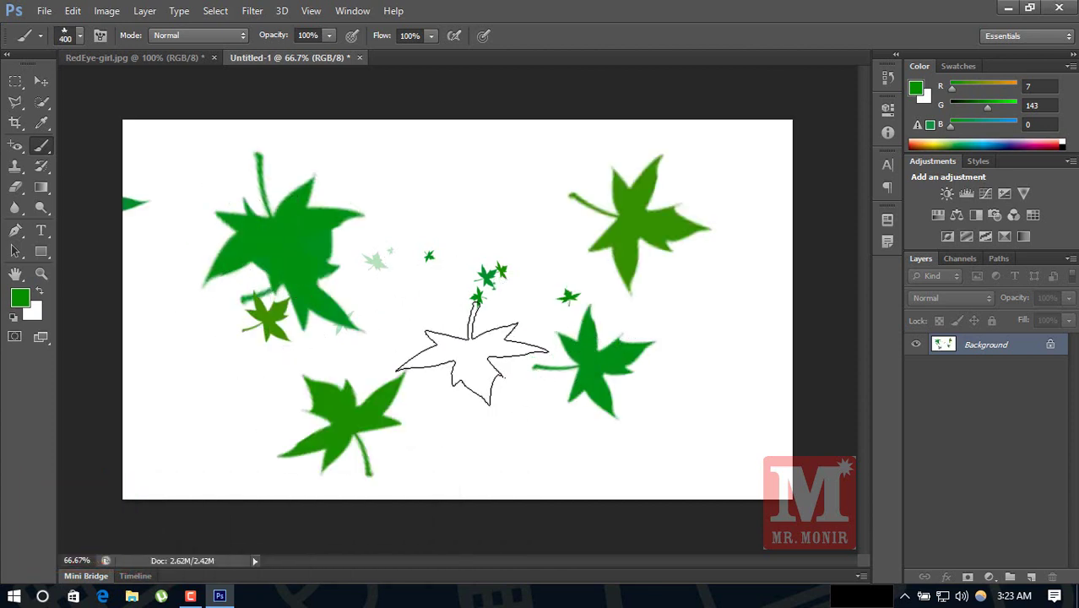
- Paint grass with the 134 px grass brush from below the centre out to the right end
{"action": "left_click", "coordinate": [83, 34]}
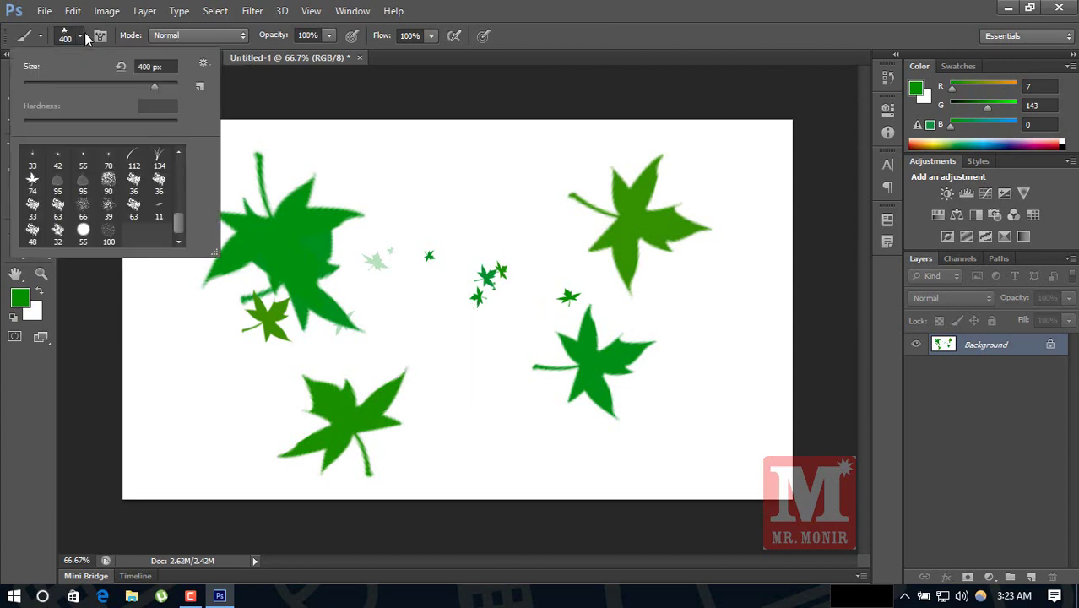
{"action": "left_click", "coordinate": [161, 161]}
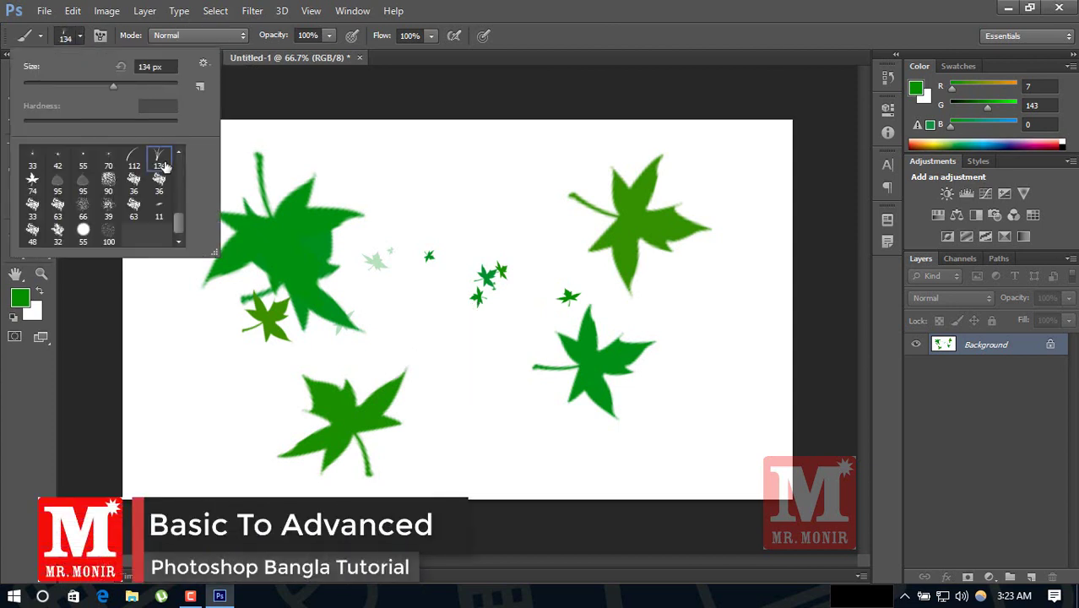
{"action": "left_click", "coordinate": [468, 363]}
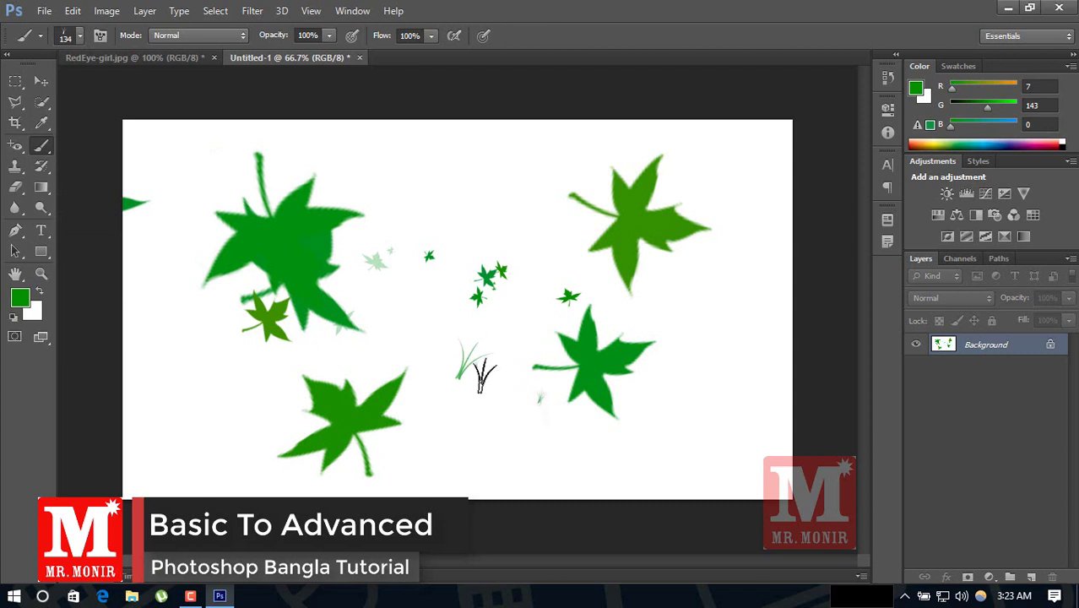
{"action": "left_click_drag", "start_coordinate": [474, 369], "coordinate": [456, 363]}
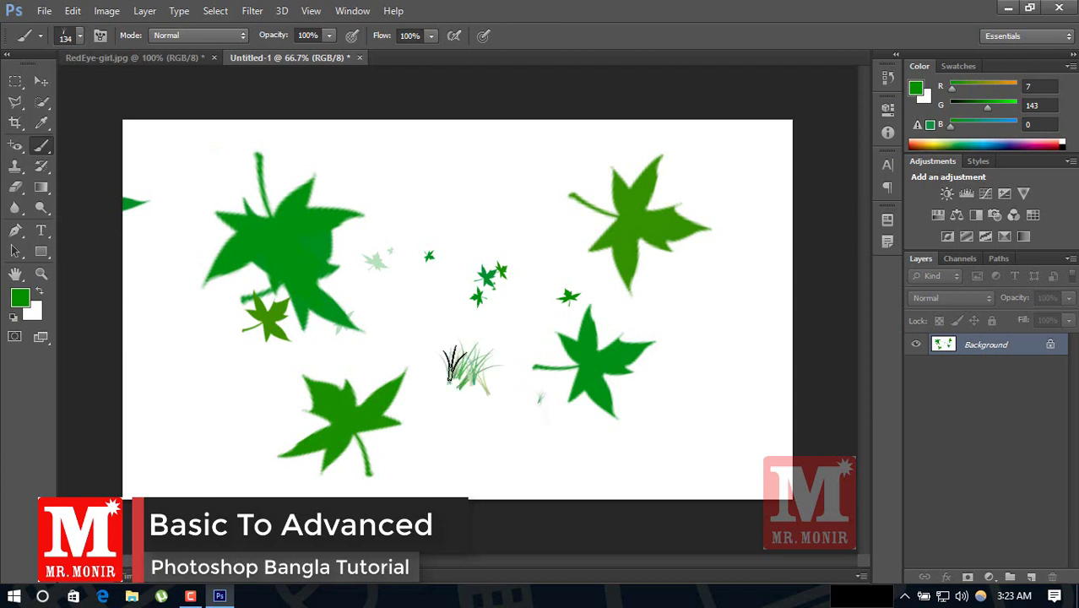
{"action": "left_click", "coordinate": [411, 345]}
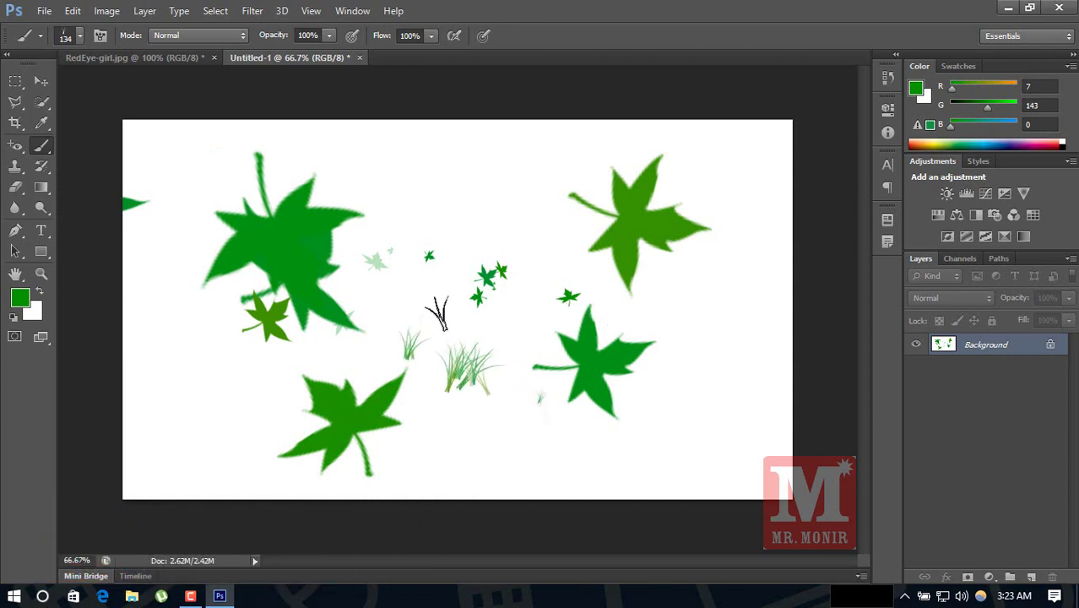
{"action": "left_click", "coordinate": [437, 314]}
{"action": "left_click", "coordinate": [441, 330]}
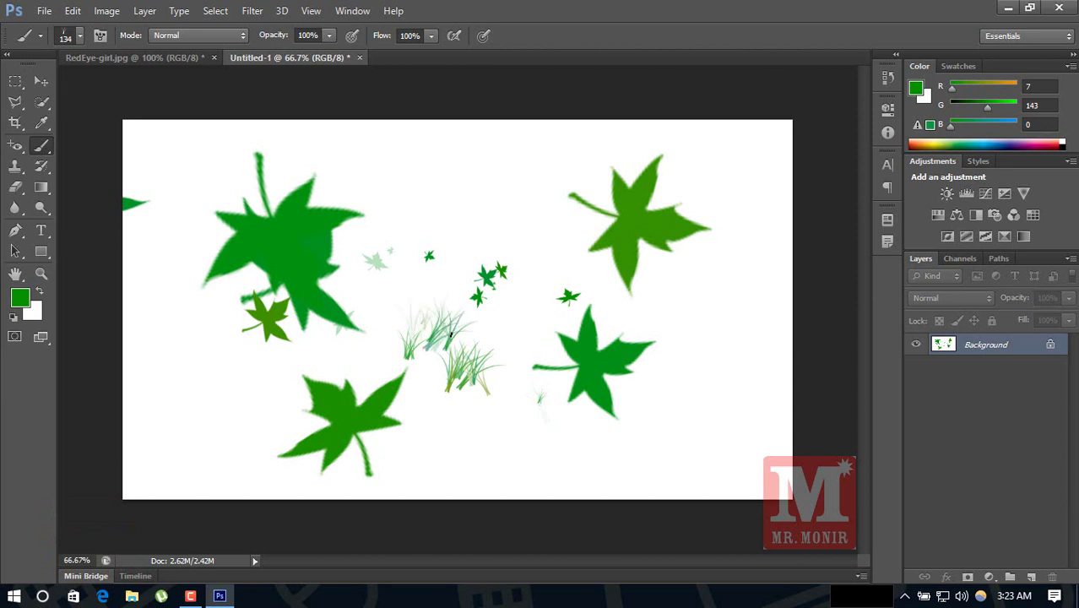
{"action": "left_click", "coordinate": [513, 358]}
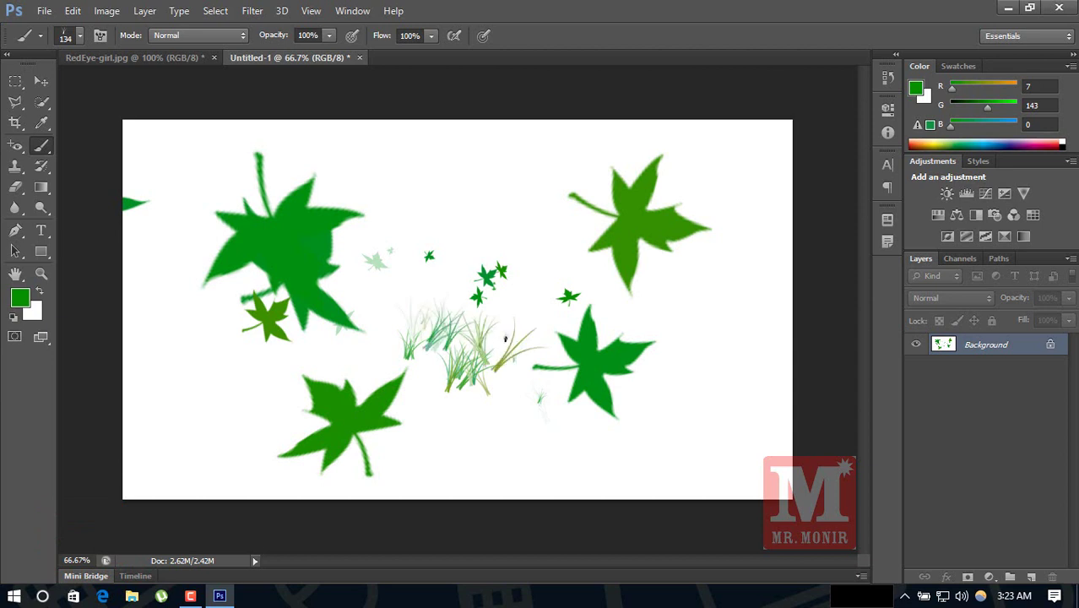
{"action": "mouse_move", "coordinate": [492, 342]}
{"action": "left_mouse_down"}
{"action": "mouse_move", "coordinate": [539, 385]}
{"action": "mouse_move", "coordinate": [345, 414]}
{"action": "left_mouse_up"}
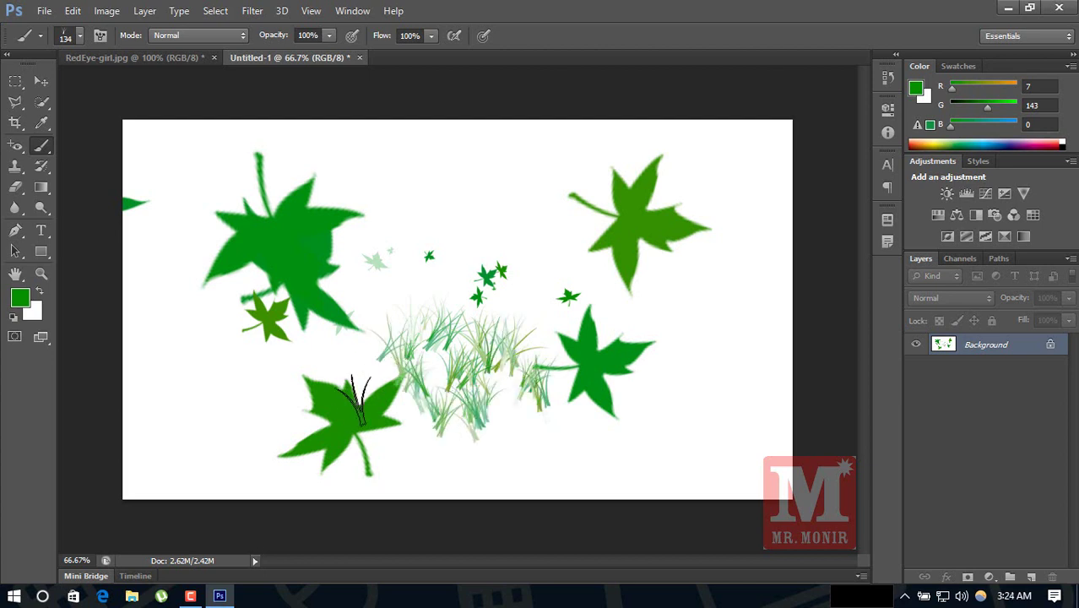
{"action": "left_click_drag", "start_coordinate": [571, 410], "coordinate": [684, 412]}
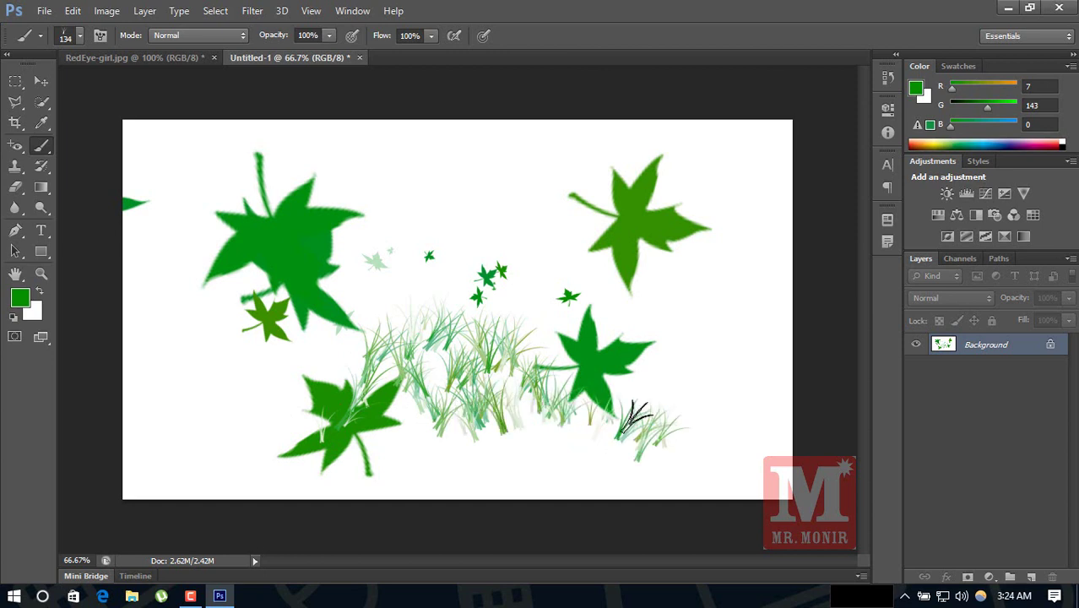
{"action": "left_click_drag", "start_coordinate": [708, 365], "coordinate": [719, 361]}
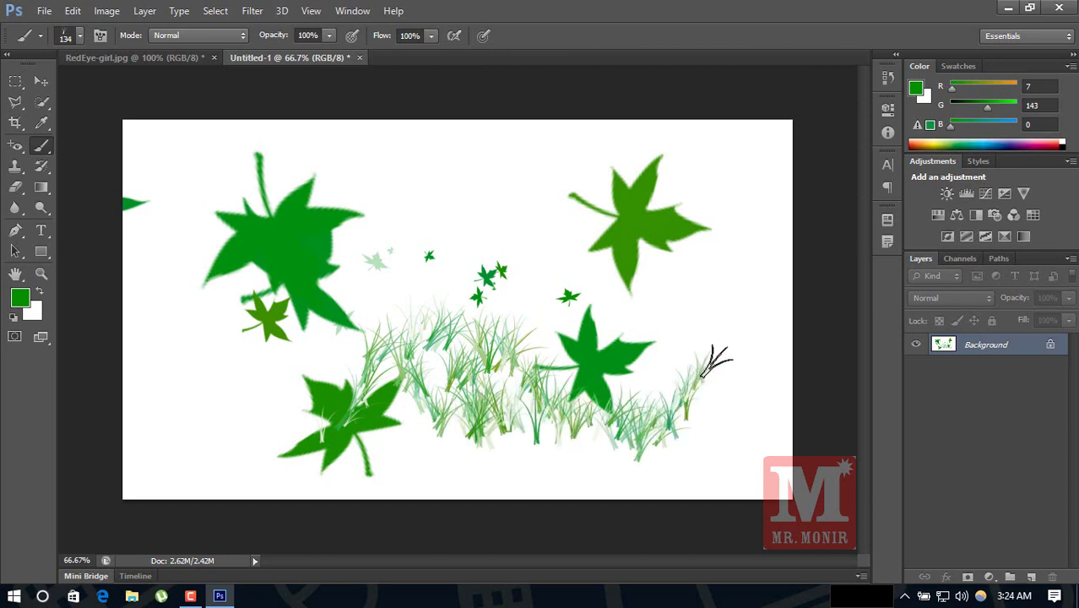
- Scribble thin green Pencil Tool lines near the top and at the left
{"action": "right_click", "coordinate": [50, 146]}
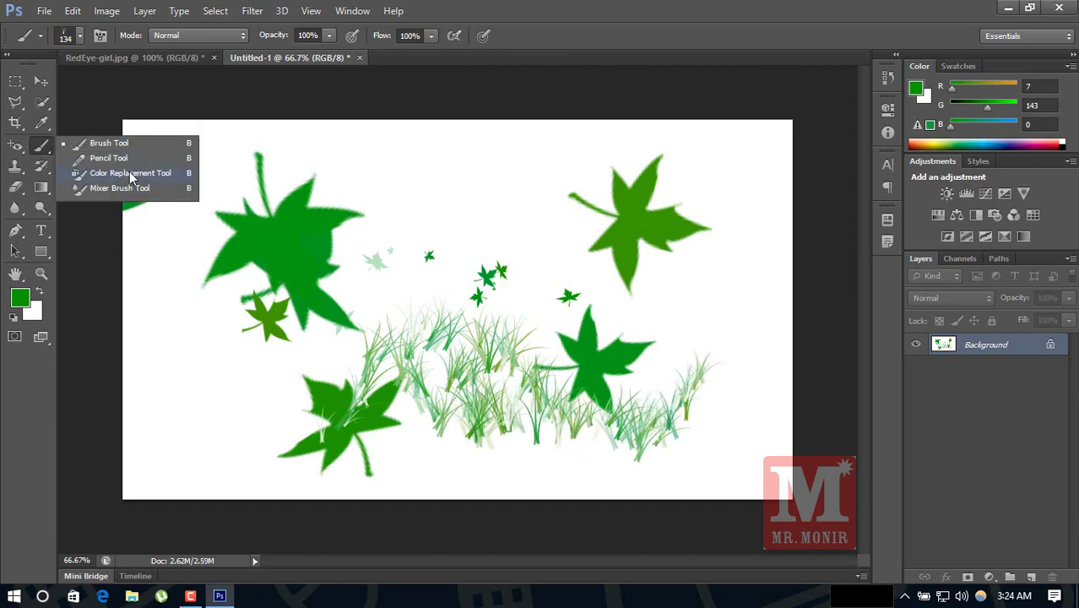
{"action": "left_click", "coordinate": [118, 158]}
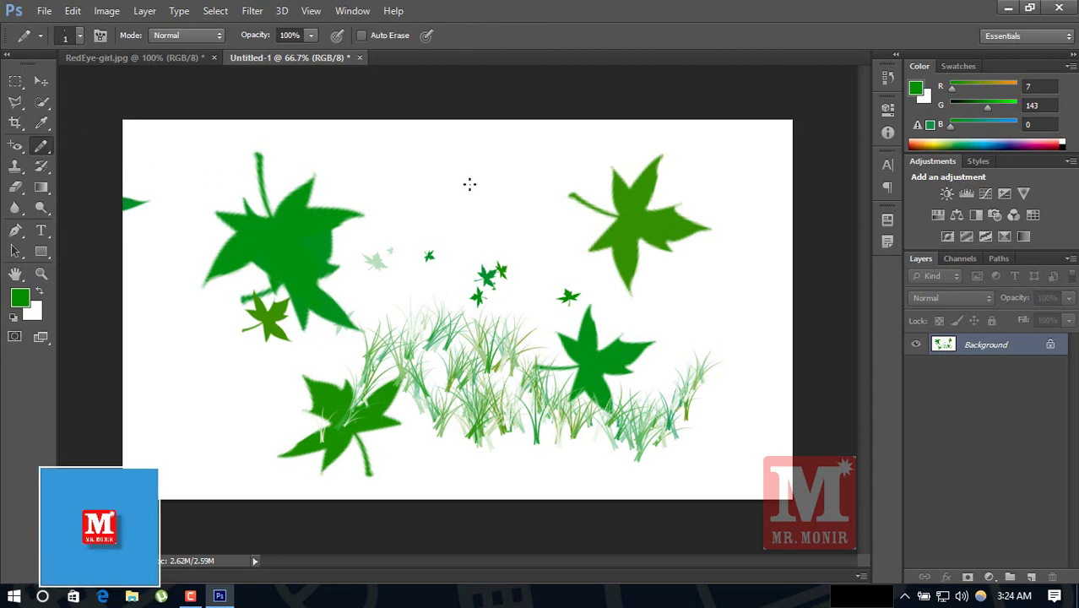
{"action": "left_click_drag", "start_coordinate": [493, 151], "coordinate": [521, 208]}
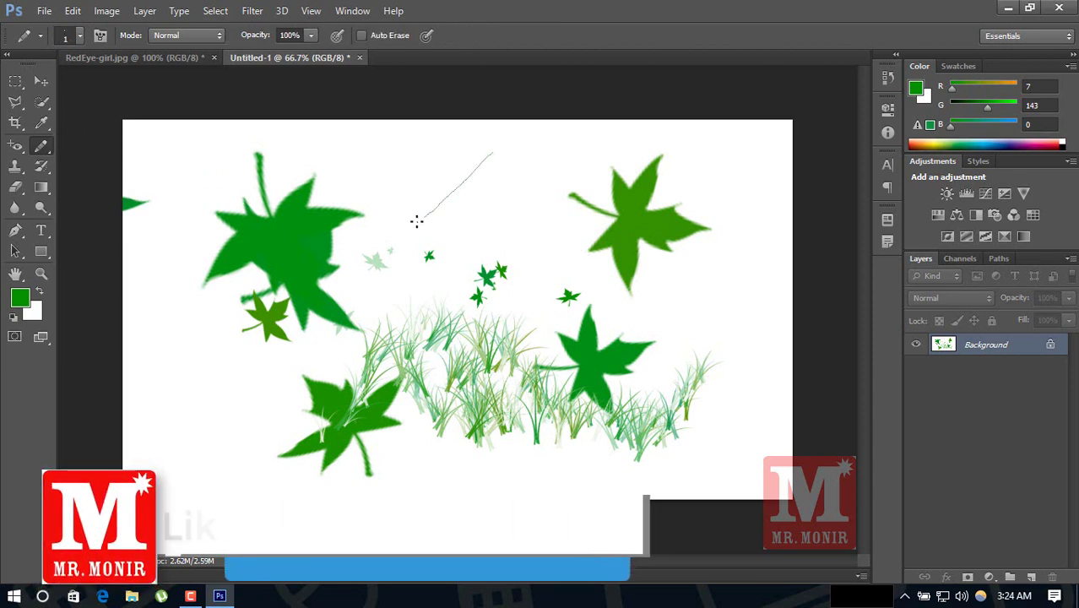
{"action": "mouse_move", "coordinate": [576, 185]}
{"action": "left_mouse_down"}
{"action": "mouse_move", "coordinate": [446, 173]}
{"action": "mouse_move", "coordinate": [543, 243]}
{"action": "mouse_move", "coordinate": [559, 210]}
{"action": "mouse_move", "coordinate": [486, 260]}
{"action": "mouse_move", "coordinate": [507, 230]}
{"action": "left_mouse_up"}
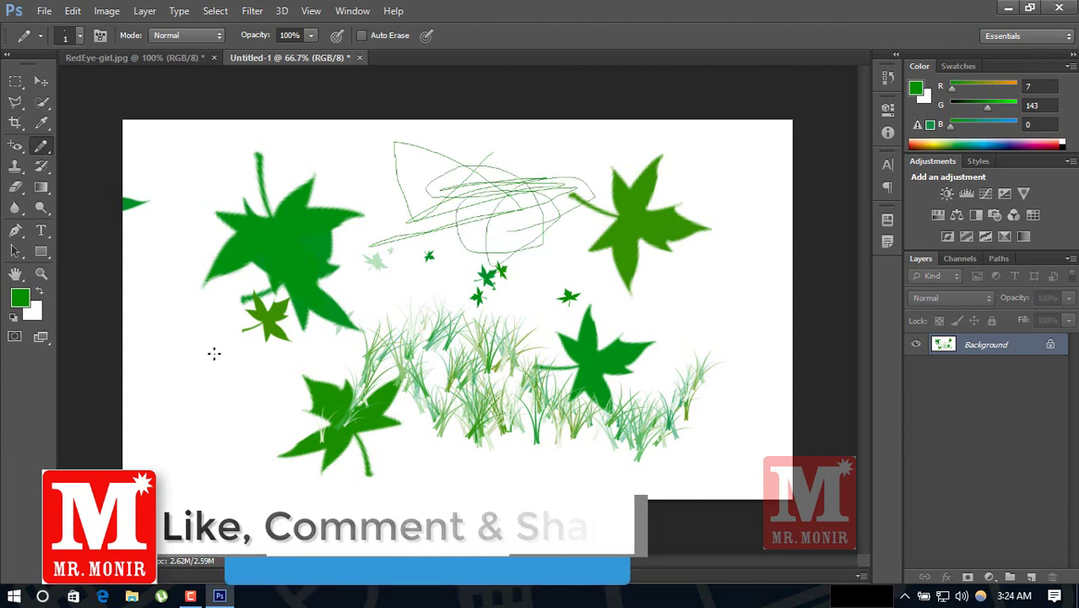
{"action": "mouse_move", "coordinate": [212, 354]}
{"action": "left_mouse_down"}
{"action": "mouse_move", "coordinate": [209, 369]}
{"action": "mouse_move", "coordinate": [160, 385]}
{"action": "mouse_move", "coordinate": [153, 348]}
{"action": "left_mouse_up"}
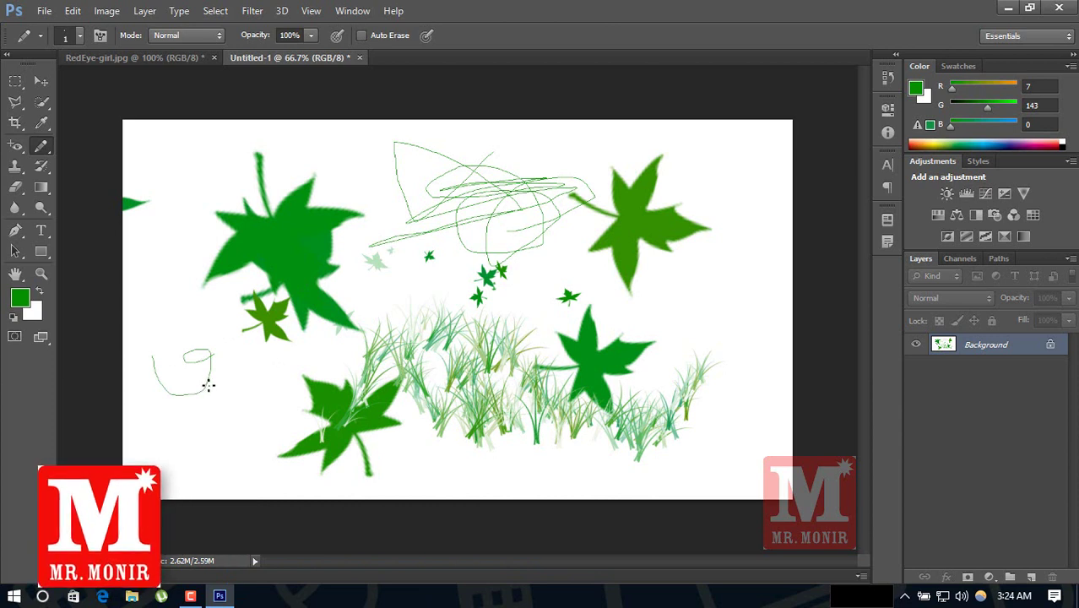
{"action": "mouse_move", "coordinate": [207, 388]}
{"action": "left_mouse_down"}
{"action": "mouse_move", "coordinate": [236, 388]}
{"action": "mouse_move", "coordinate": [227, 345]}
{"action": "mouse_move", "coordinate": [246, 385]}
{"action": "left_mouse_up"}
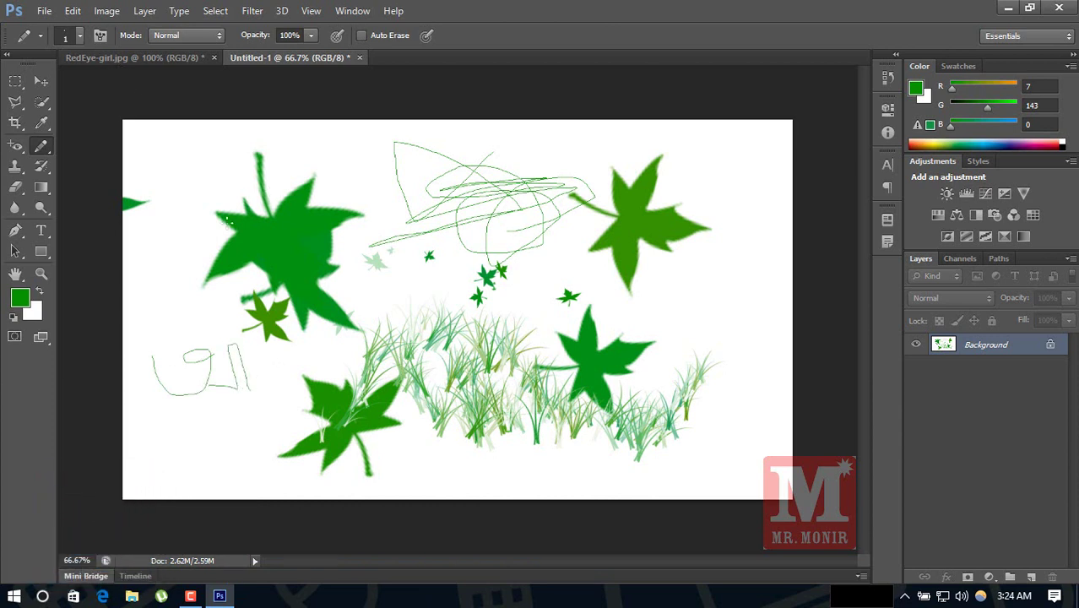
- Set the pencil to 50 px and draw thick green strokes over the upper-left leaf
{"action": "left_click", "coordinate": [79, 36]}
{"action": "left_click_drag", "start_coordinate": [35, 84], "coordinate": [88, 93]}
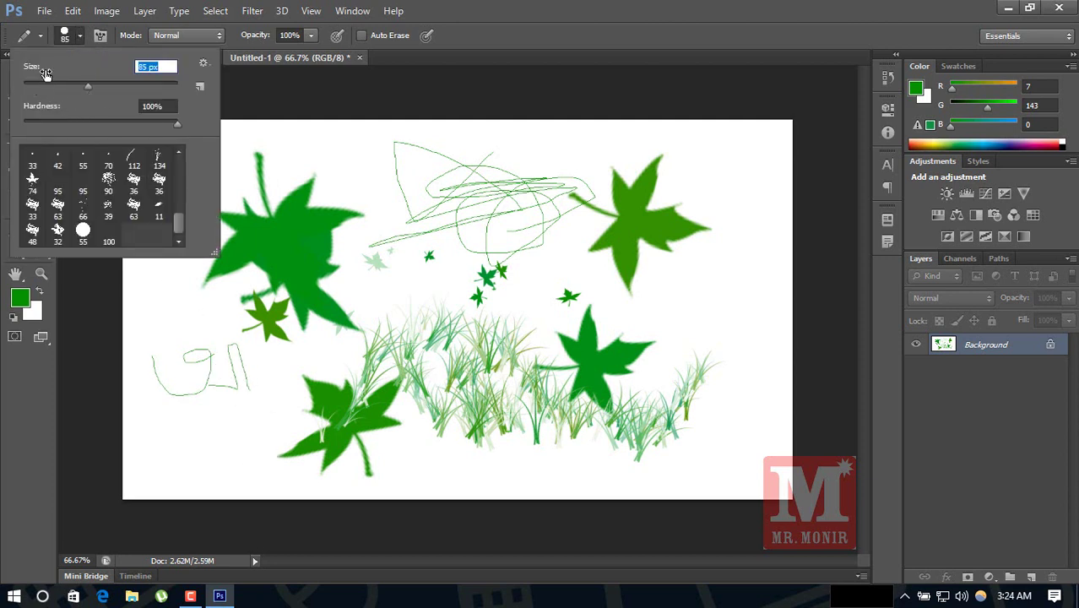
{"action": "left_click", "coordinate": [51, 85]}
{"action": "left_click", "coordinate": [243, 142]}
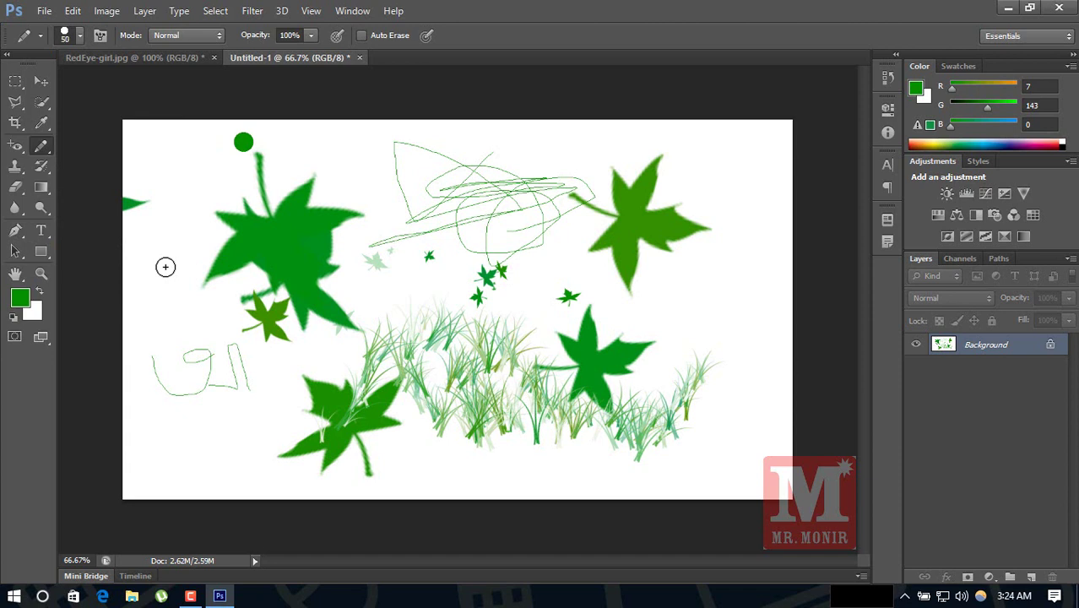
{"action": "mouse_move", "coordinate": [160, 266]}
{"action": "left_mouse_down"}
{"action": "mouse_move", "coordinate": [210, 252]}
{"action": "mouse_move", "coordinate": [165, 335]}
{"action": "left_mouse_up"}
{"action": "left_click_drag", "start_coordinate": [127, 302], "coordinate": [127, 333]}
{"action": "left_click_drag", "start_coordinate": [211, 281], "coordinate": [284, 281]}
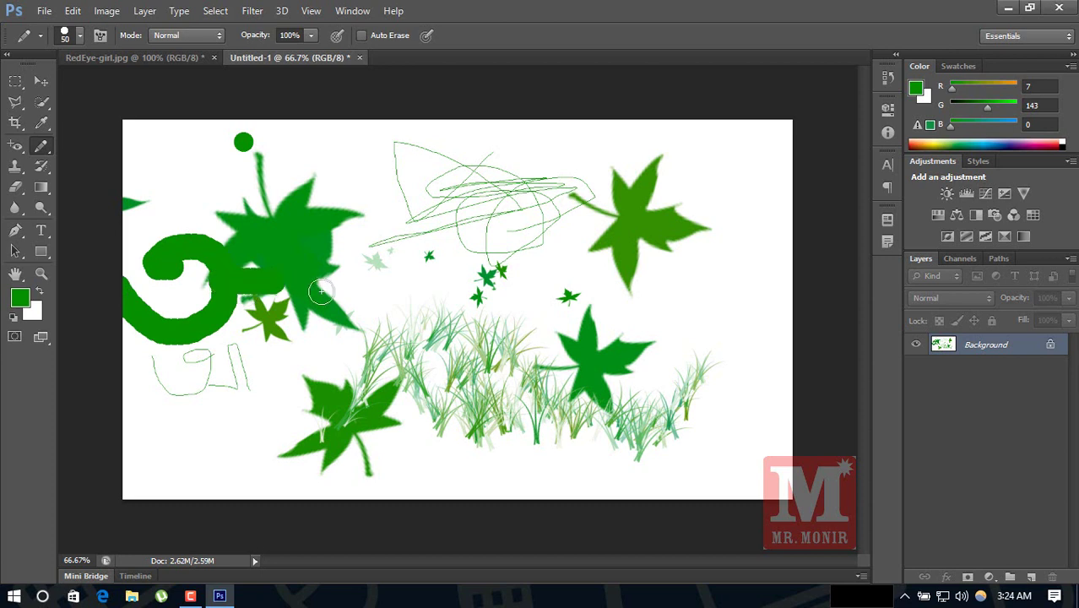
{"action": "mouse_move", "coordinate": [264, 215]}
{"action": "left_mouse_down"}
{"action": "mouse_move", "coordinate": [231, 166]}
{"action": "mouse_move", "coordinate": [314, 160]}
{"action": "mouse_move", "coordinate": [346, 283]}
{"action": "left_mouse_up"}
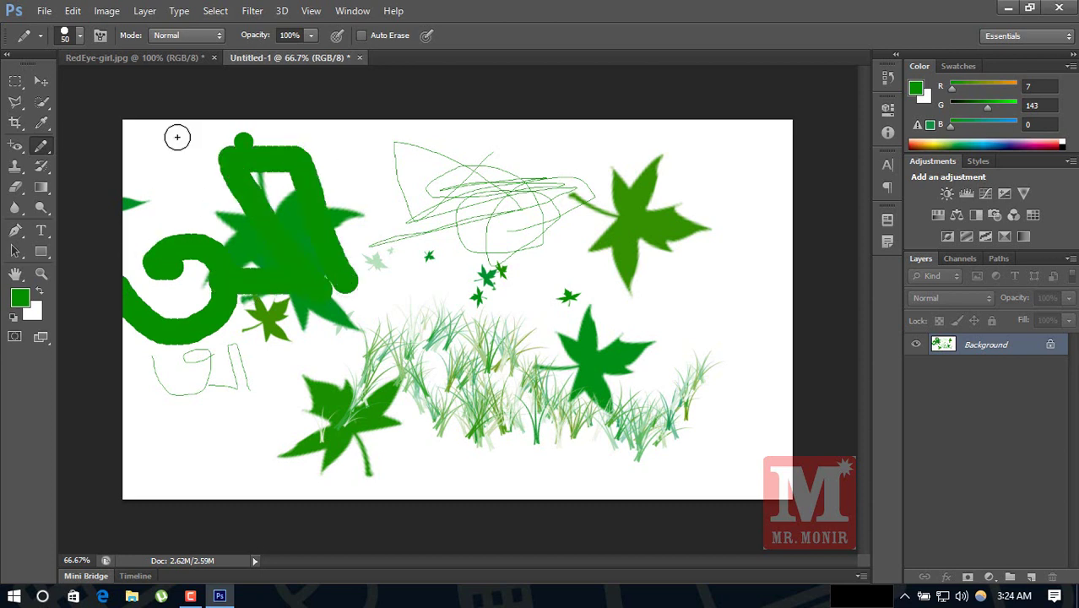
{"action": "right_click", "coordinate": [41, 145]}
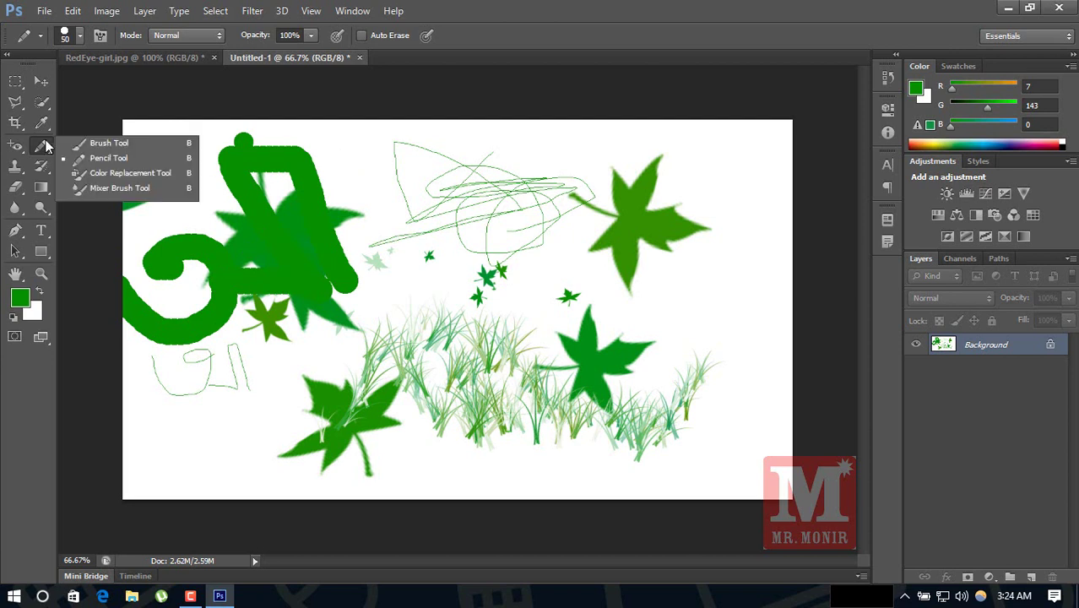
- Select the Color Replacement Tool and open Masrafi120150823103853.jpg from the Desktop
{"action": "left_click", "coordinate": [149, 174]}
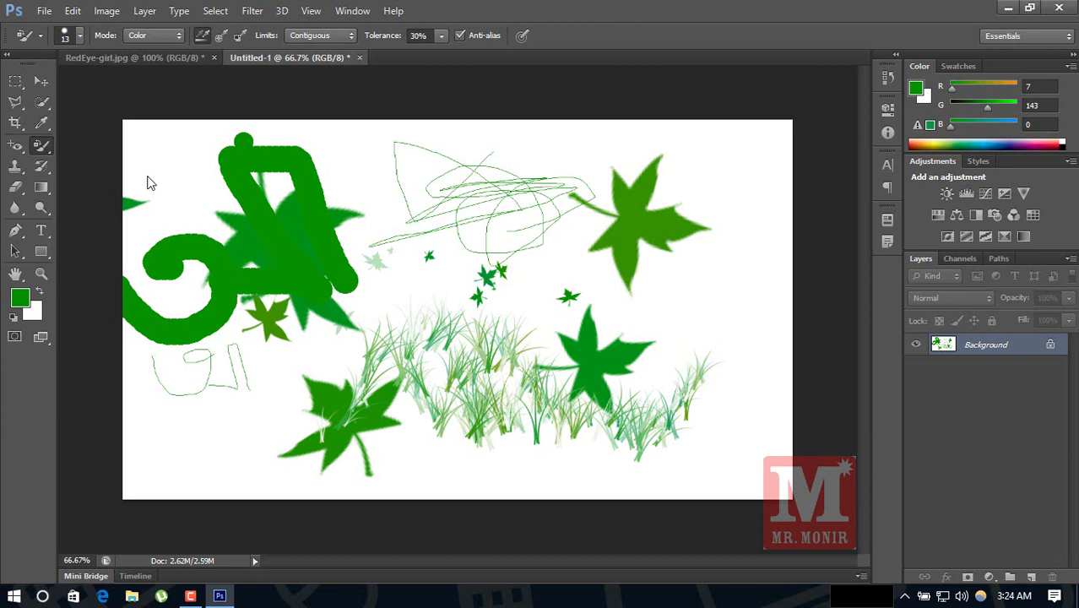
{"action": "left_click", "coordinate": [128, 63]}
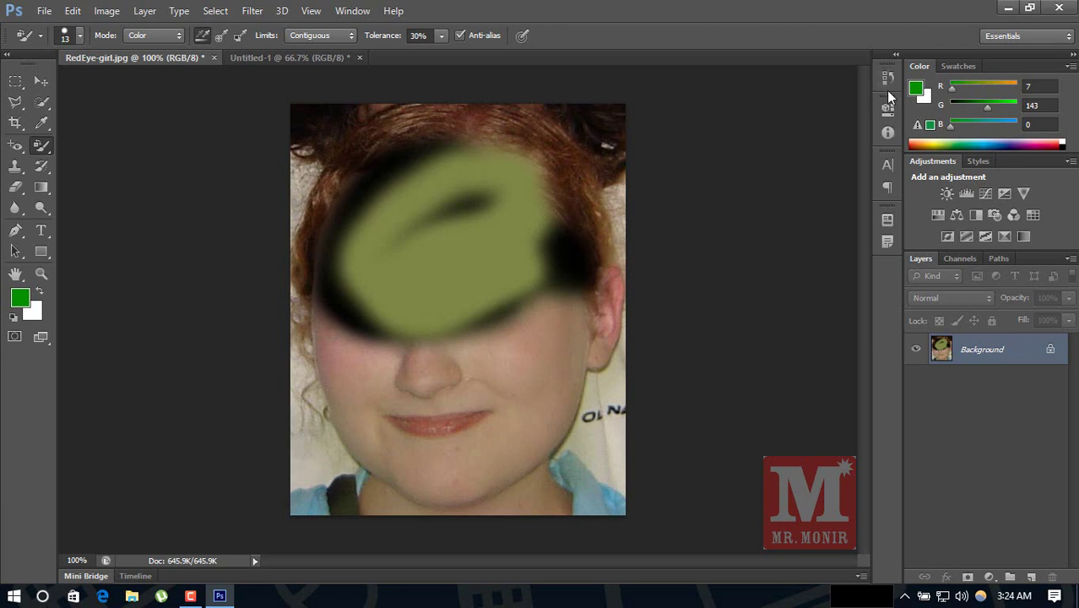
{"action": "left_click", "coordinate": [44, 11]}
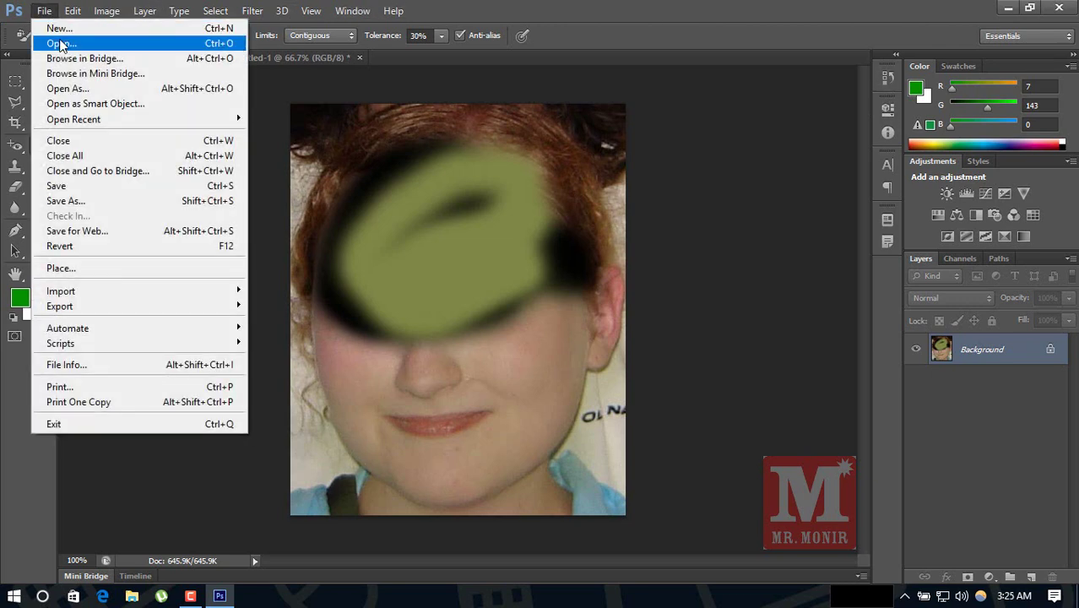
{"action": "left_click", "coordinate": [61, 44]}
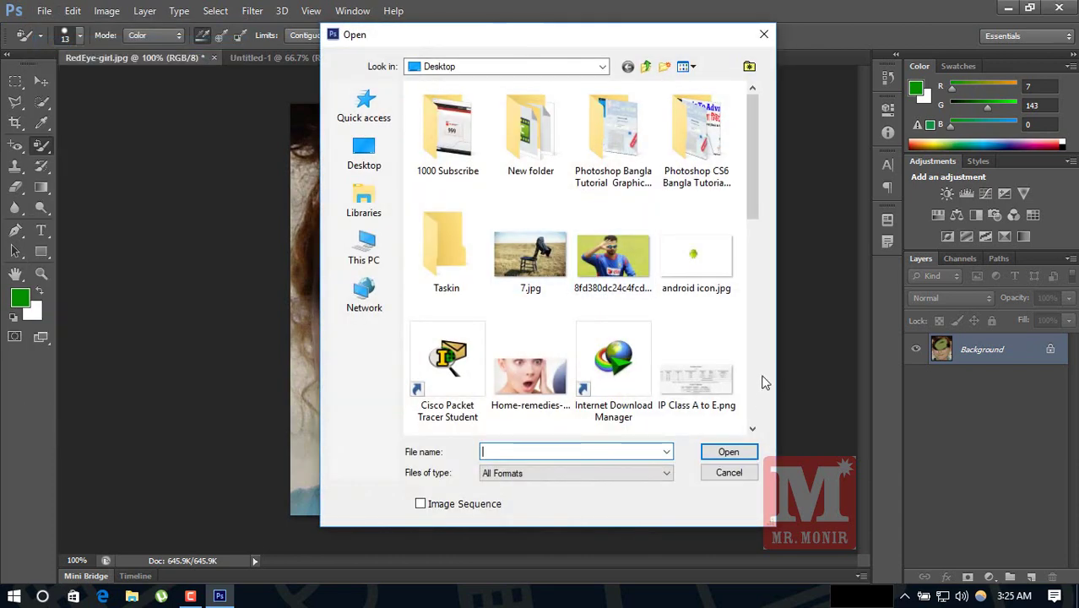
{"action": "left_click", "coordinate": [750, 372]}
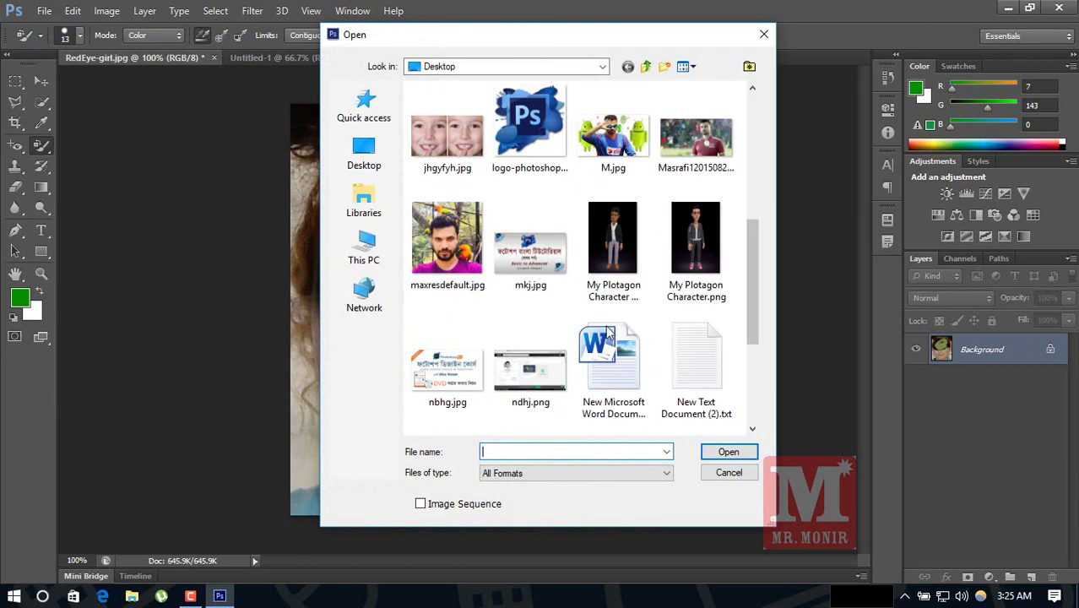
{"action": "left_click", "coordinate": [696, 139]}
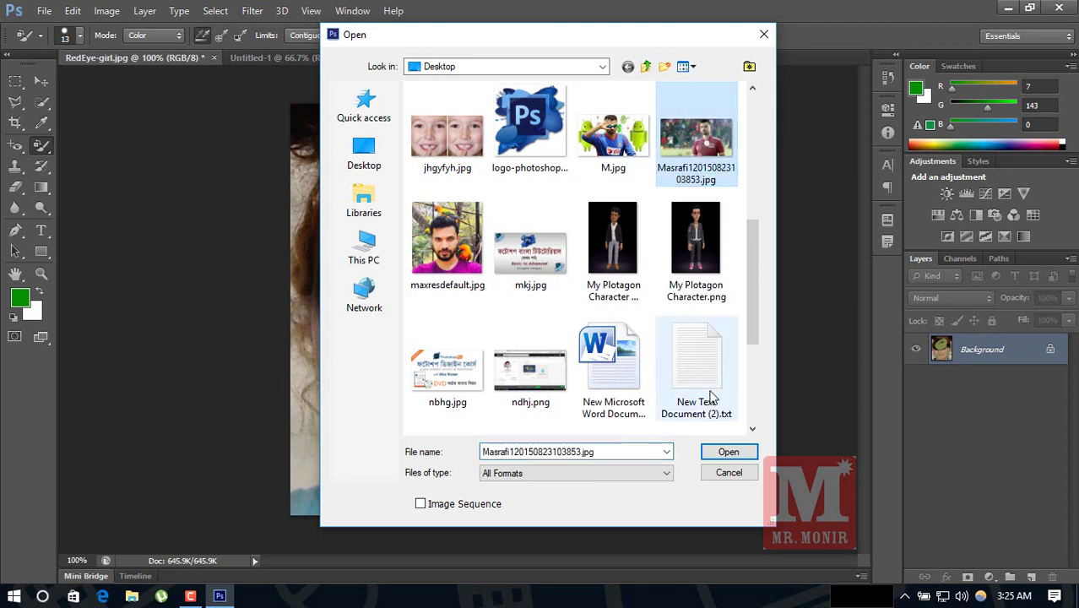
{"action": "left_click", "coordinate": [722, 450]}
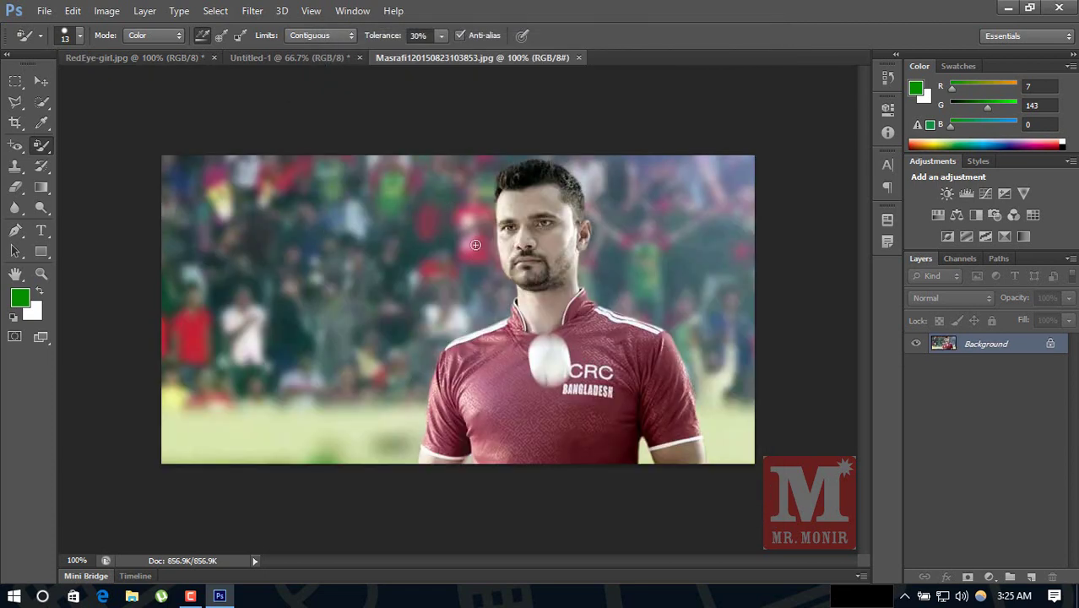
- Repaint much of the player photo green with the Color Replacement Tool
{"action": "right_click", "coordinate": [43, 150]}
{"action": "left_click", "coordinate": [121, 174]}
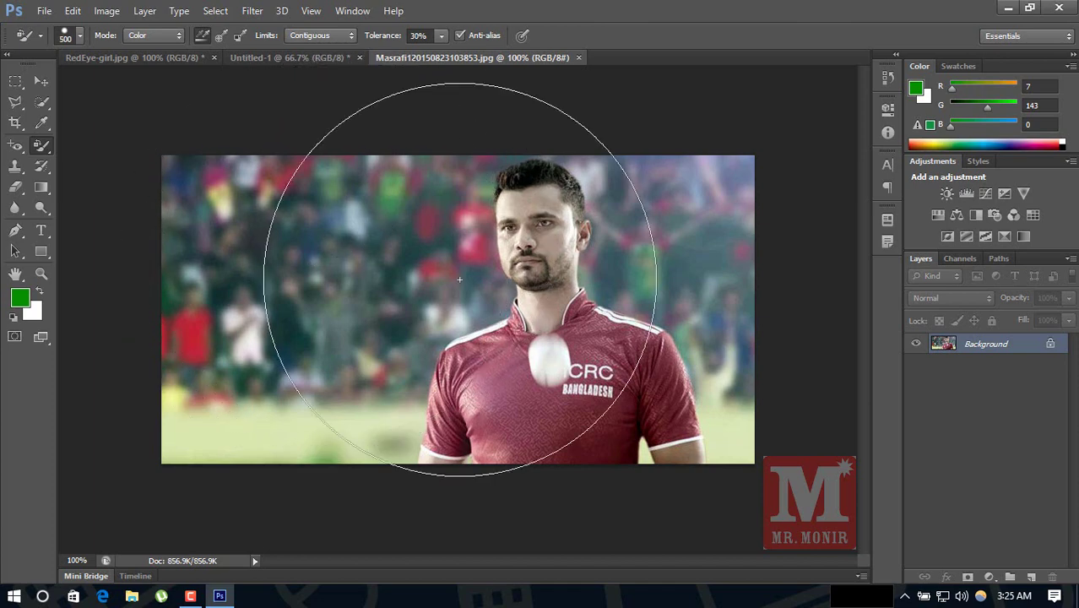
{"action": "mouse_move", "coordinate": [607, 326]}
{"action": "left_mouse_down"}
{"action": "mouse_move", "coordinate": [511, 397]}
{"action": "mouse_move", "coordinate": [362, 385]}
{"action": "mouse_move", "coordinate": [385, 374]}
{"action": "mouse_move", "coordinate": [200, 429]}
{"action": "mouse_move", "coordinate": [512, 433]}
{"action": "left_mouse_up"}
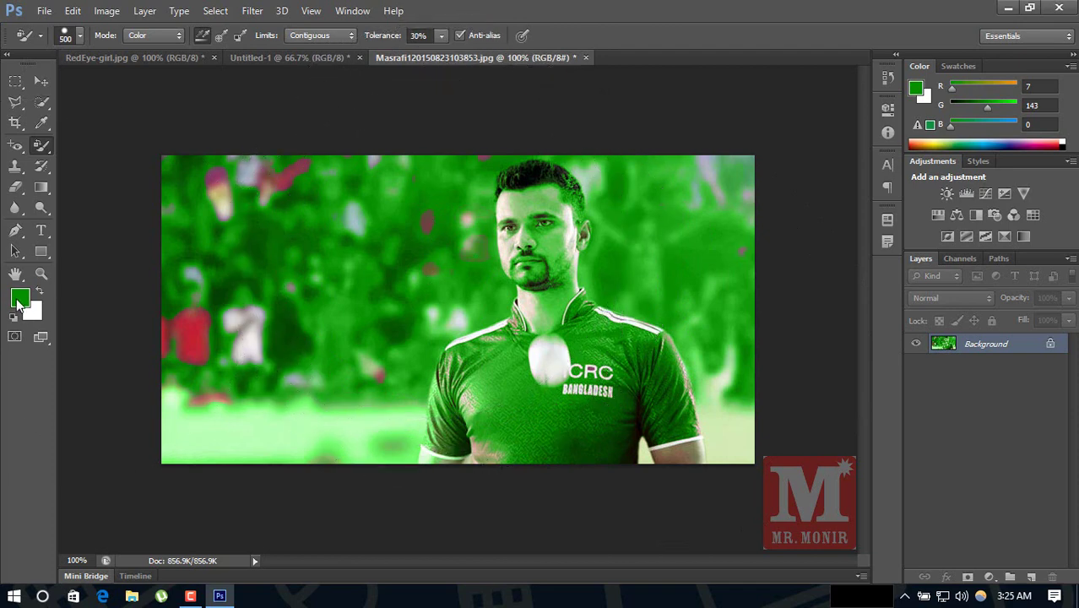
- Set the foreground to pink f03dbb and repaint the background, player and shirt
{"action": "left_click", "coordinate": [19, 301]}
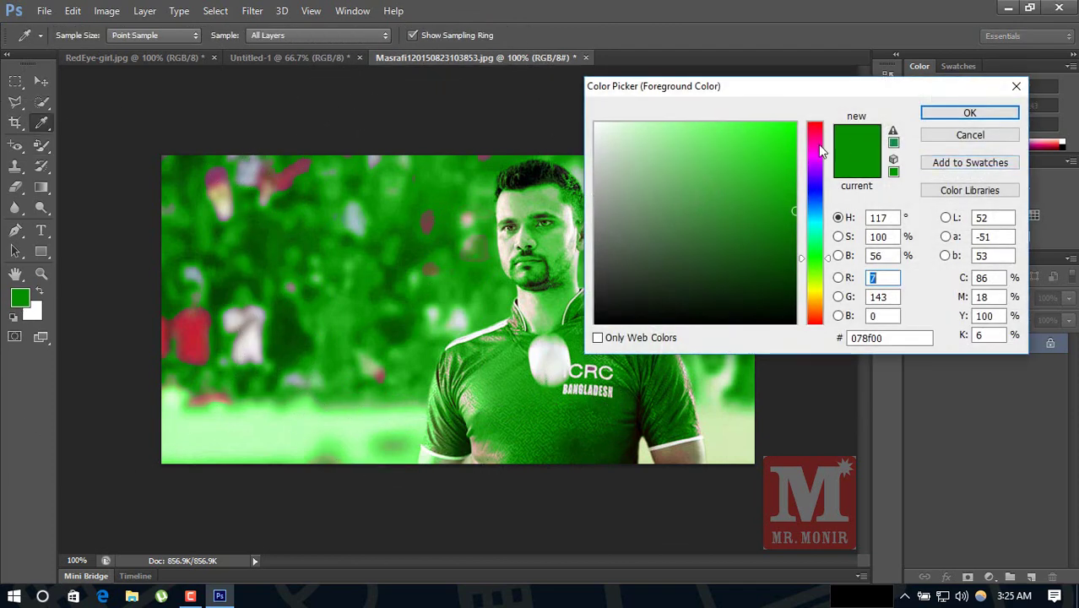
{"action": "left_click", "coordinate": [814, 145]}
{"action": "left_click", "coordinate": [763, 155]}
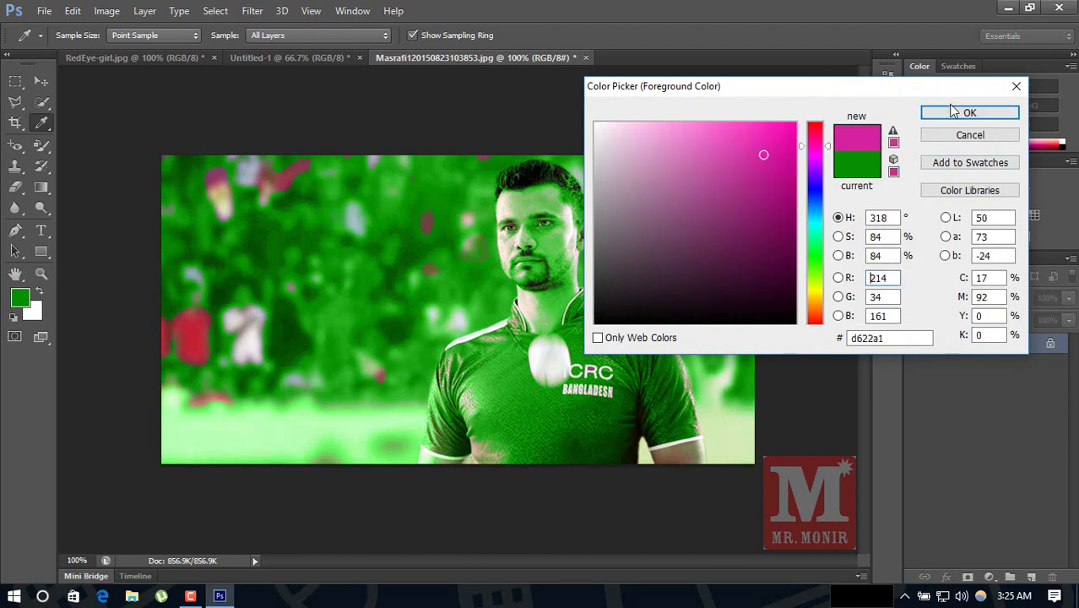
{"action": "left_click", "coordinate": [743, 134]}
{"action": "left_click", "coordinate": [939, 118]}
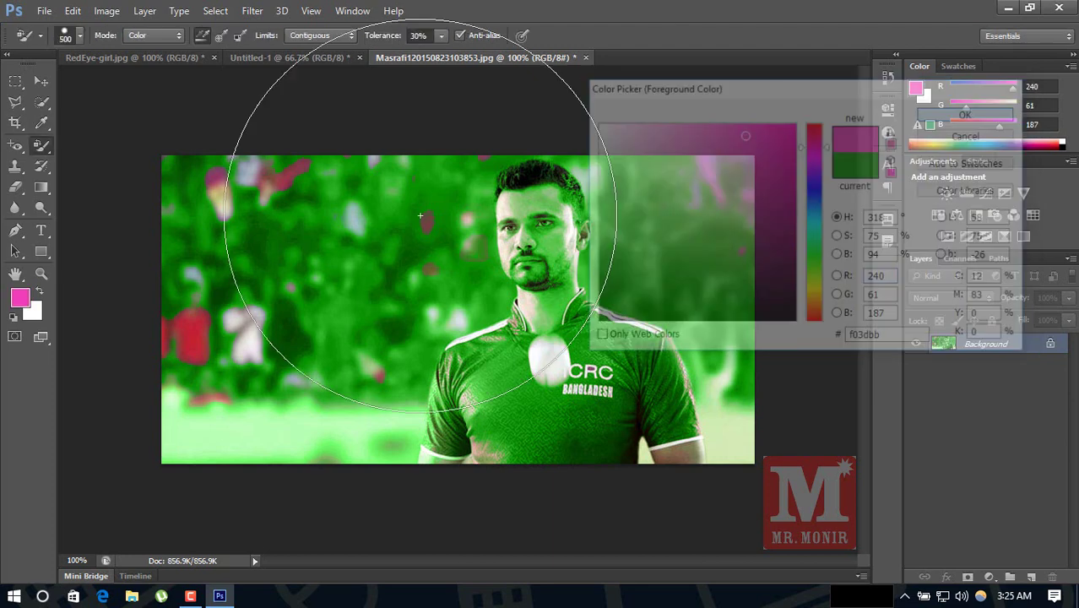
{"action": "mouse_move", "coordinate": [217, 361]}
{"action": "left_mouse_down"}
{"action": "mouse_move", "coordinate": [505, 277]}
{"action": "mouse_move", "coordinate": [214, 281]}
{"action": "left_mouse_up"}
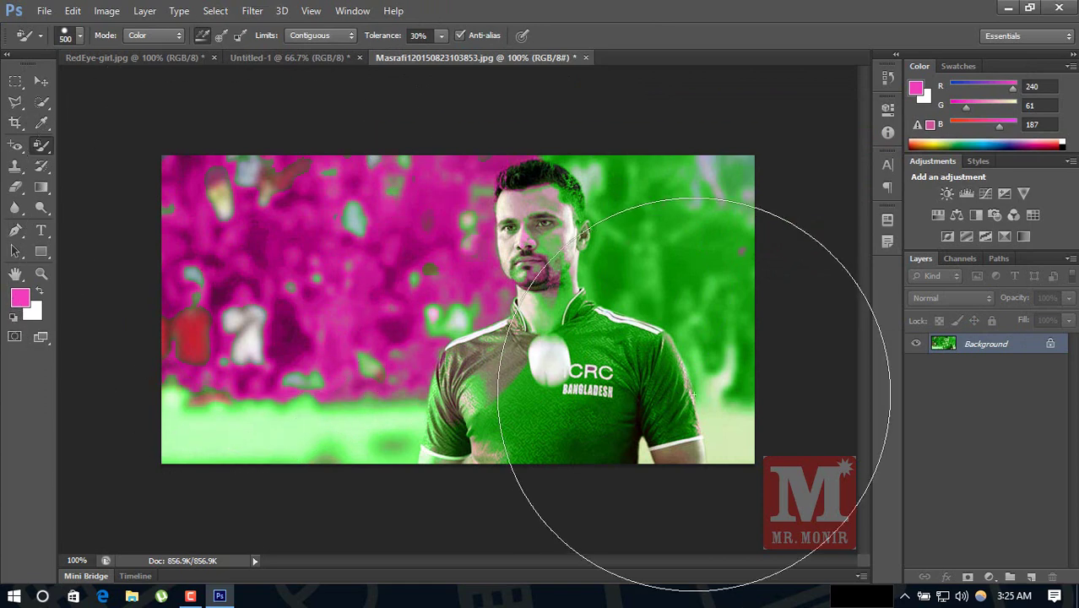
{"action": "left_click_drag", "start_coordinate": [723, 410], "coordinate": [674, 217]}
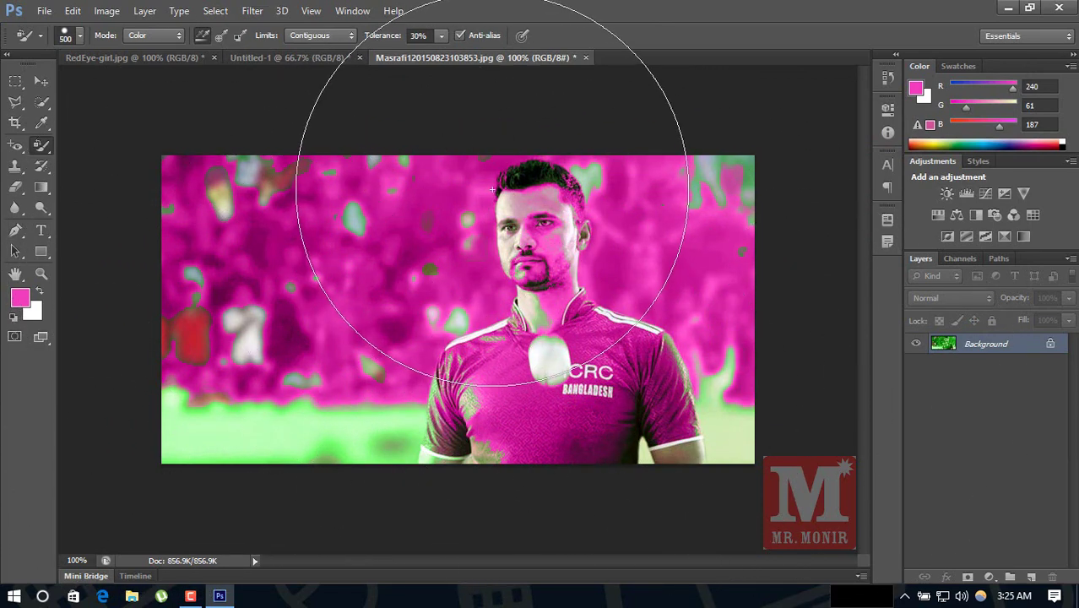
{"action": "left_click_drag", "start_coordinate": [254, 410], "coordinate": [277, 312]}
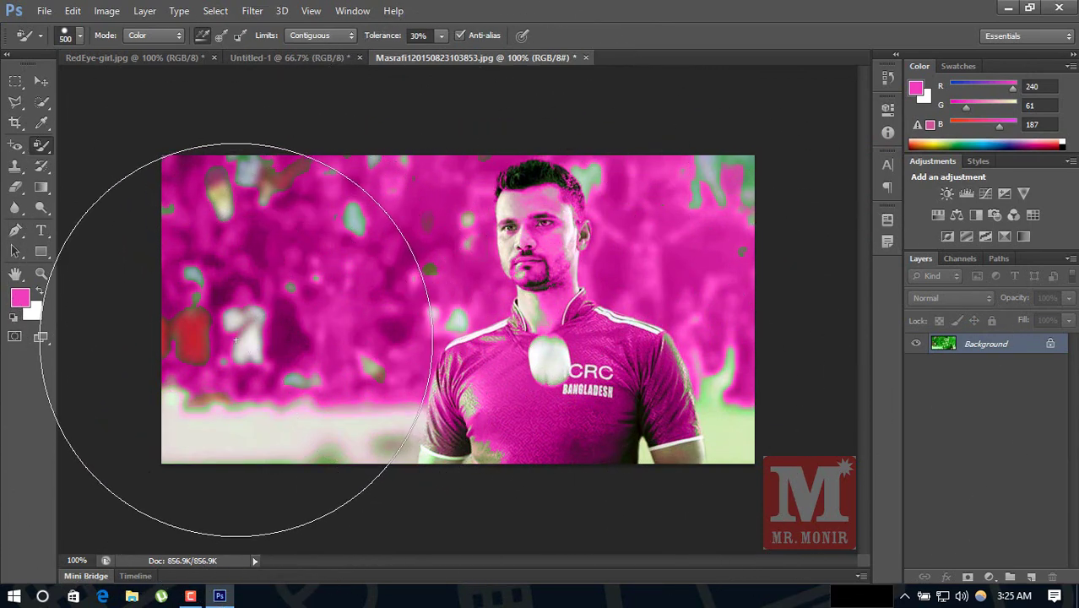
{"action": "left_click_drag", "start_coordinate": [243, 345], "coordinate": [246, 349]}
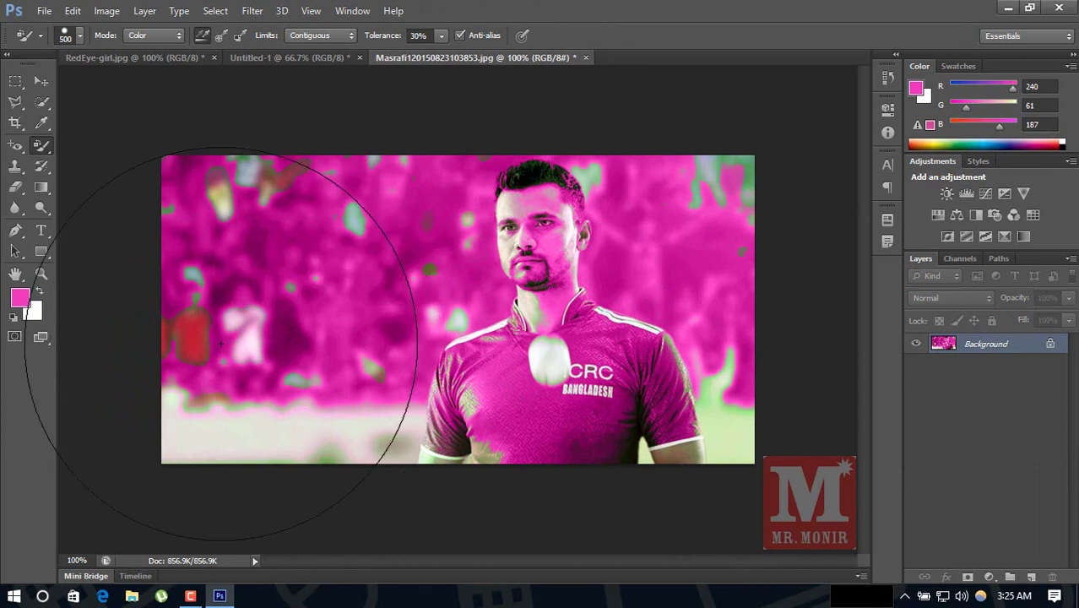
{"action": "left_click", "coordinate": [188, 337]}
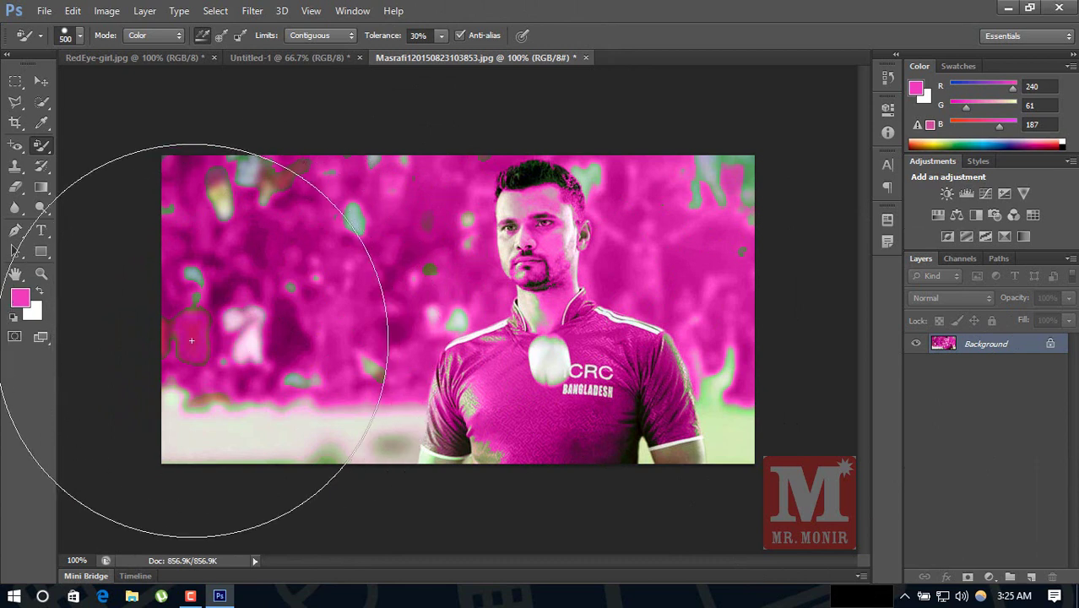
{"action": "right_click", "coordinate": [46, 143]}
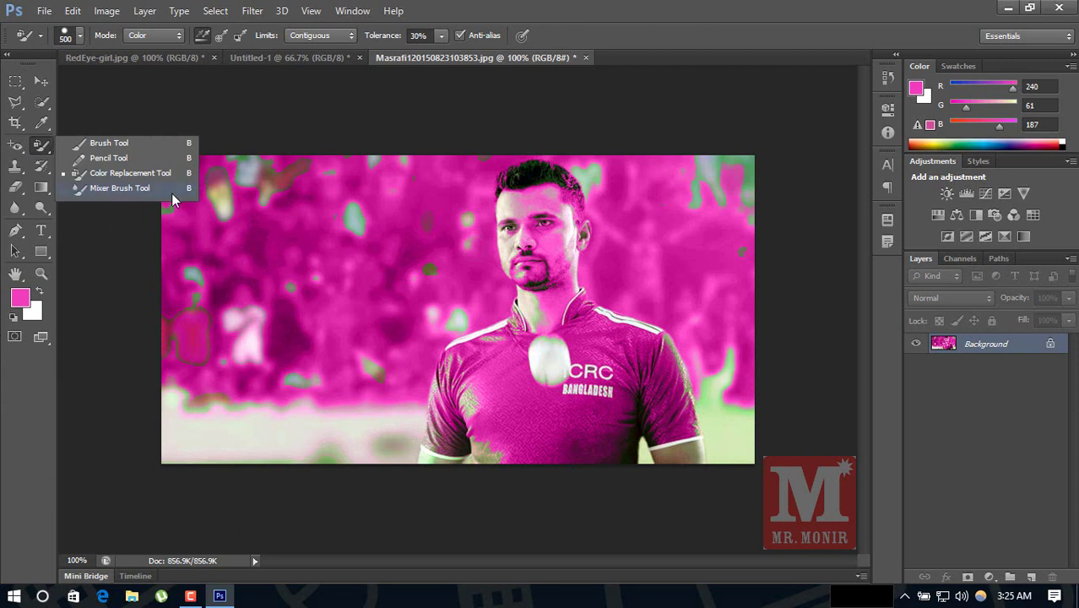
- Smear the cricketer's face sideways with an enlarged Mixer Brush, then return to the Brush Tool
{"action": "left_click", "coordinate": [119, 188]}
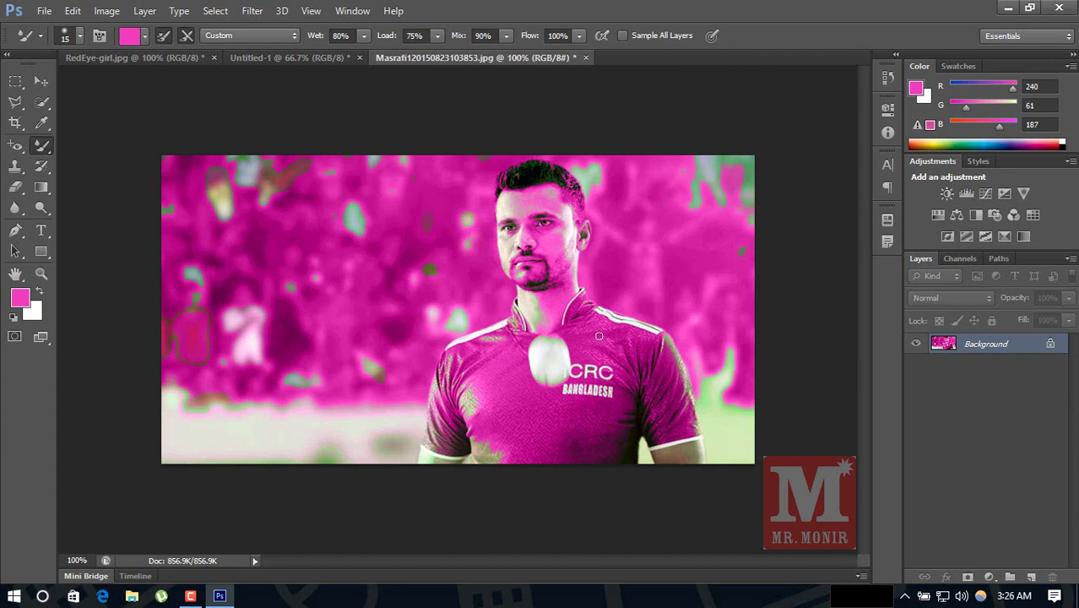
{"action": "key", "text": "bracketright"}
{"action": "key", "text": "bracketright"}
{"action": "key", "text": "bracketright"}
{"action": "key", "text": "bracketright"}
{"action": "key", "text": "bracketright"}
{"action": "key", "text": "bracketright"}
{"action": "key", "text": "bracketright"}
{"action": "key", "text": "bracketright"}
{"action": "key", "text": "bracketright"}
{"action": "key", "text": "bracketright"}
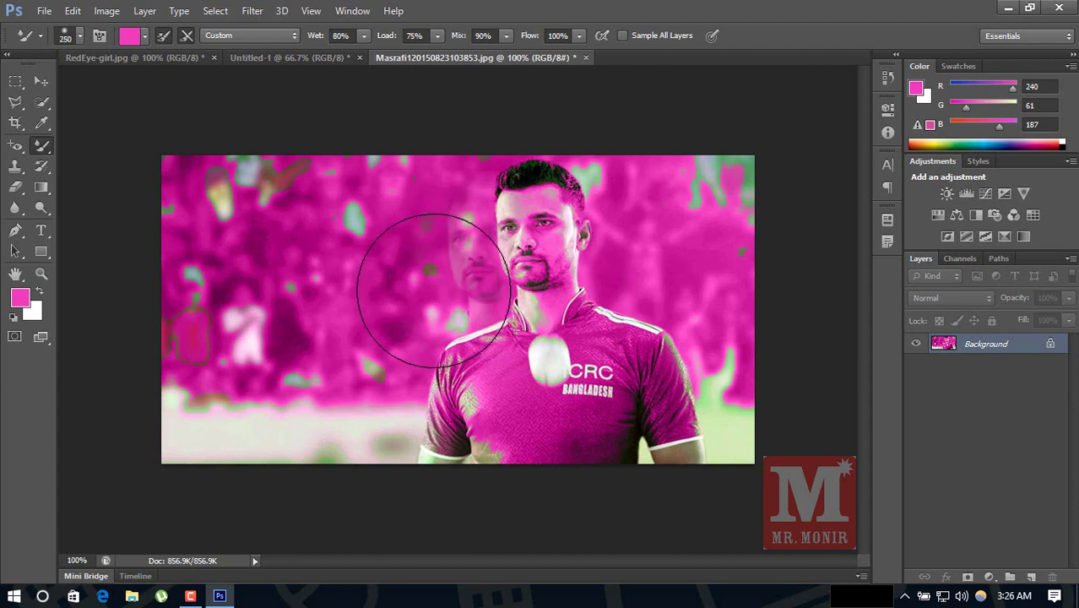
{"action": "mouse_move", "coordinate": [422, 265]}
{"action": "left_mouse_down"}
{"action": "mouse_move", "coordinate": [566, 304]}
{"action": "mouse_move", "coordinate": [493, 313]}
{"action": "mouse_move", "coordinate": [507, 229]}
{"action": "mouse_move", "coordinate": [525, 217]}
{"action": "mouse_move", "coordinate": [424, 332]}
{"action": "mouse_move", "coordinate": [523, 342]}
{"action": "mouse_move", "coordinate": [633, 299]}
{"action": "mouse_move", "coordinate": [635, 315]}
{"action": "mouse_move", "coordinate": [566, 380]}
{"action": "mouse_move", "coordinate": [320, 272]}
{"action": "mouse_move", "coordinate": [521, 245]}
{"action": "left_mouse_up"}
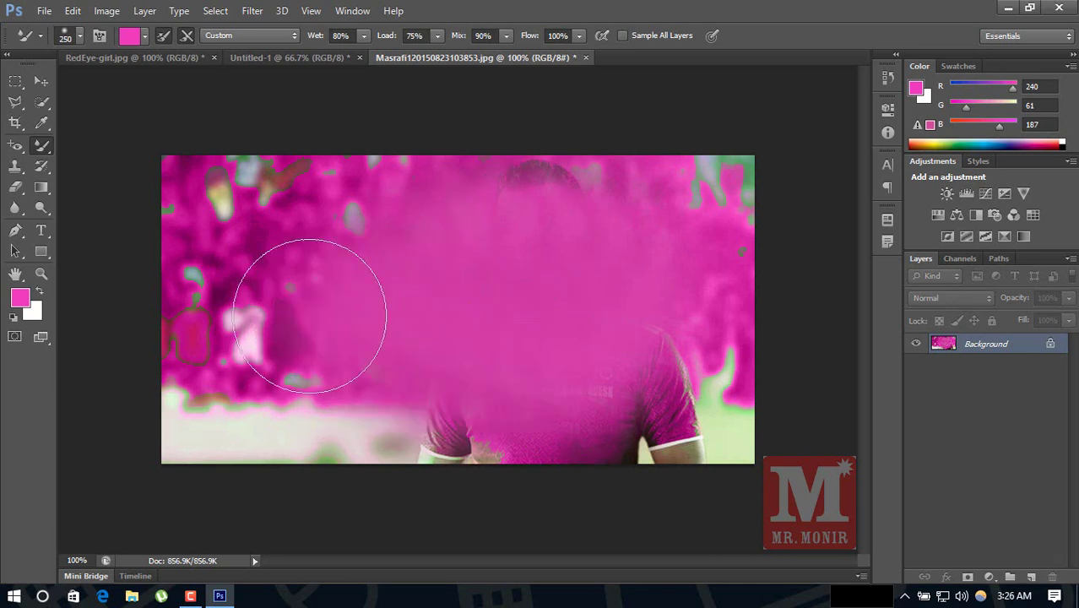
{"action": "right_click", "coordinate": [38, 147]}
{"action": "left_click", "coordinate": [87, 142]}
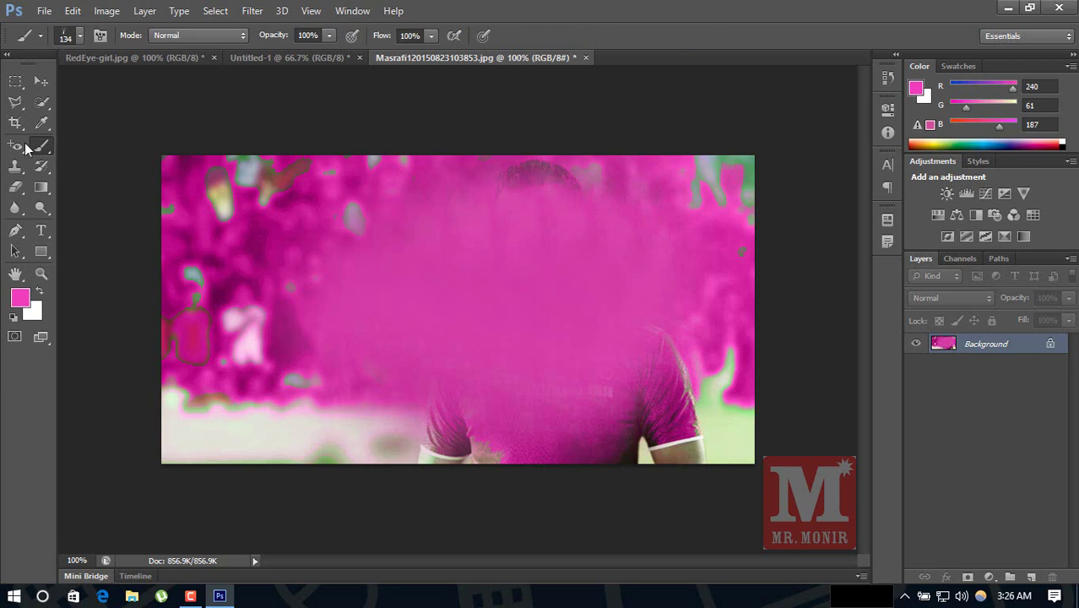
- Select the Spot Healing Brush Tool from the healing tools group
{"action": "left_click", "coordinate": [25, 147]}
{"action": "right_click", "coordinate": [25, 148]}
{"action": "left_click", "coordinate": [52, 149]}
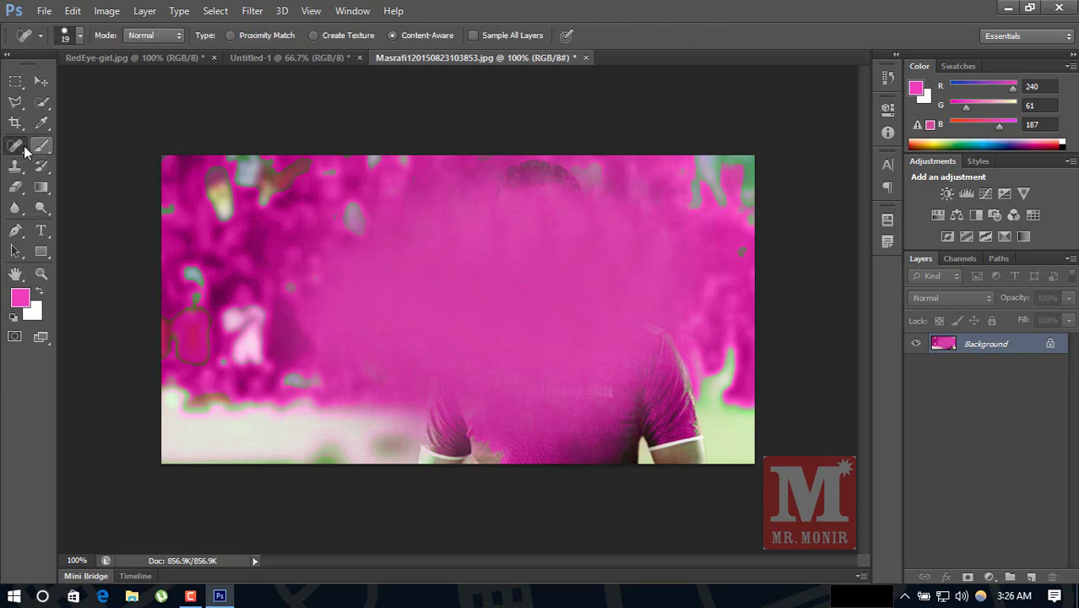
- Switch to the Untitled-1 leaf canvas with the regular Brush Tool active
{"action": "left_click", "coordinate": [259, 62]}
{"action": "right_click", "coordinate": [38, 150]}
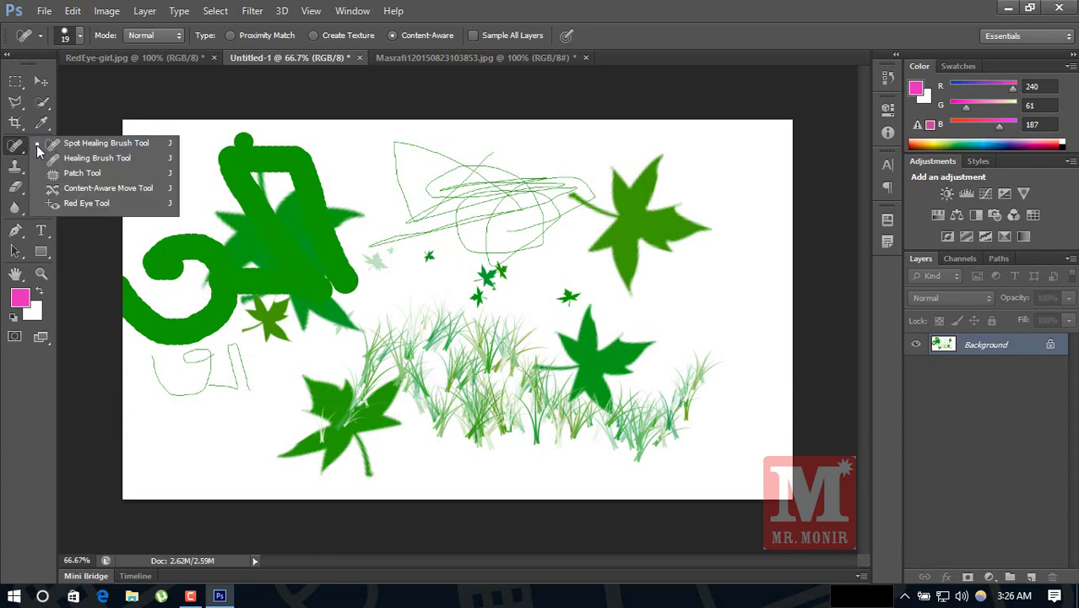
{"action": "left_click", "coordinate": [15, 150]}
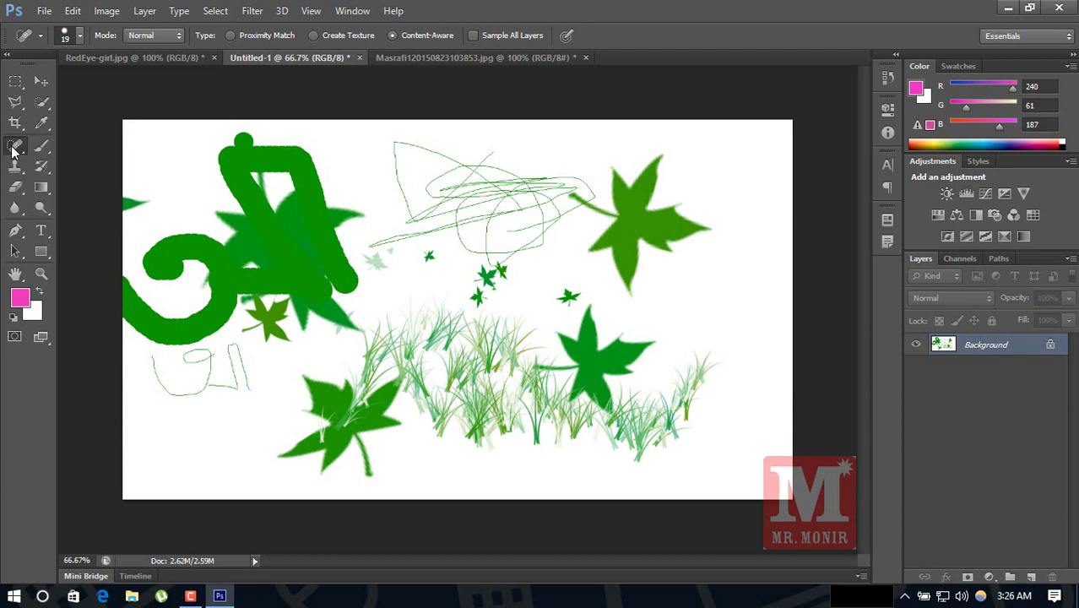
{"action": "right_click", "coordinate": [40, 148]}
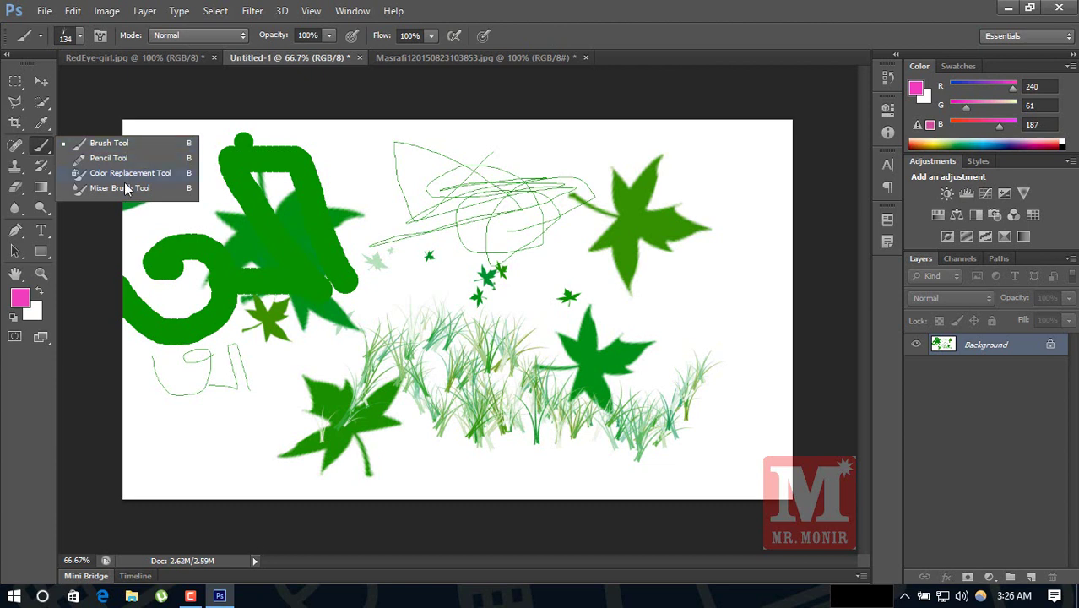
{"action": "left_click", "coordinate": [38, 149]}
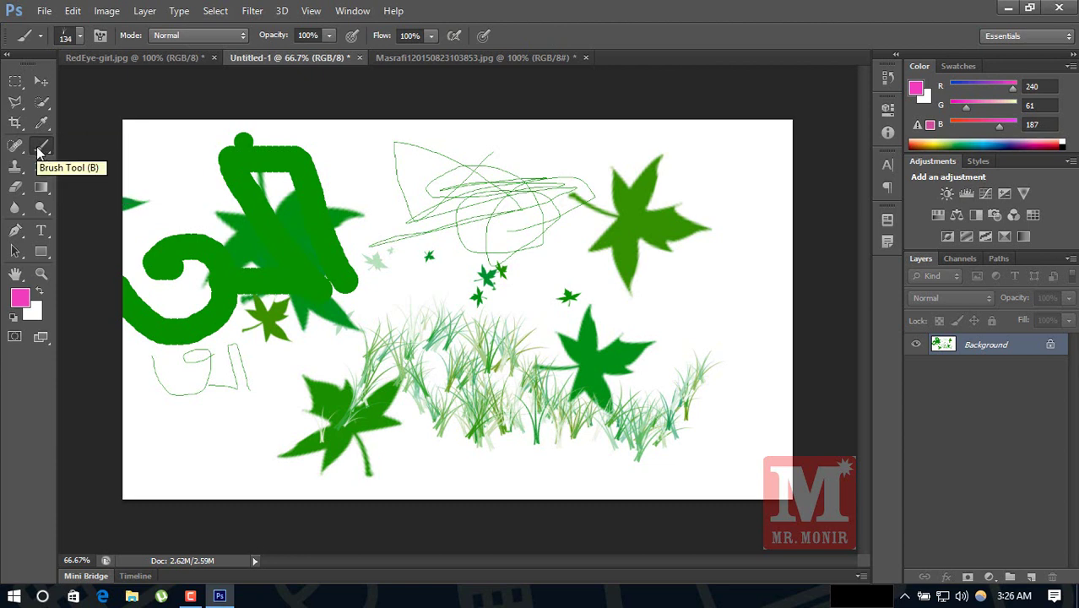